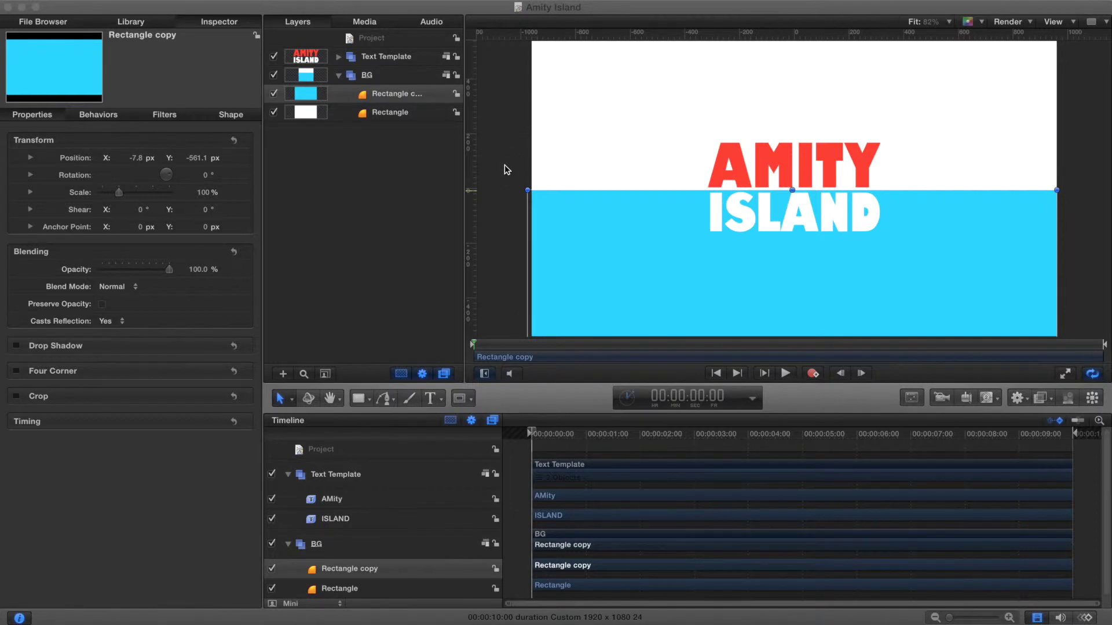
- Clear the Rectangle copy selection and fold the BG and Text Template groups
left_click(384, 144)
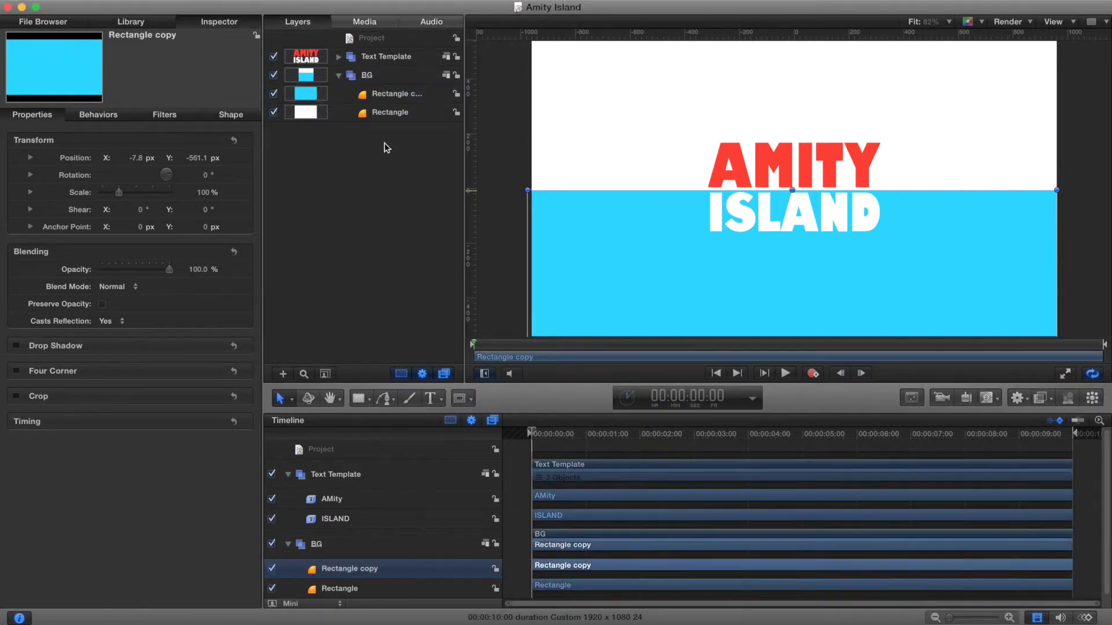
left_click(337, 56)
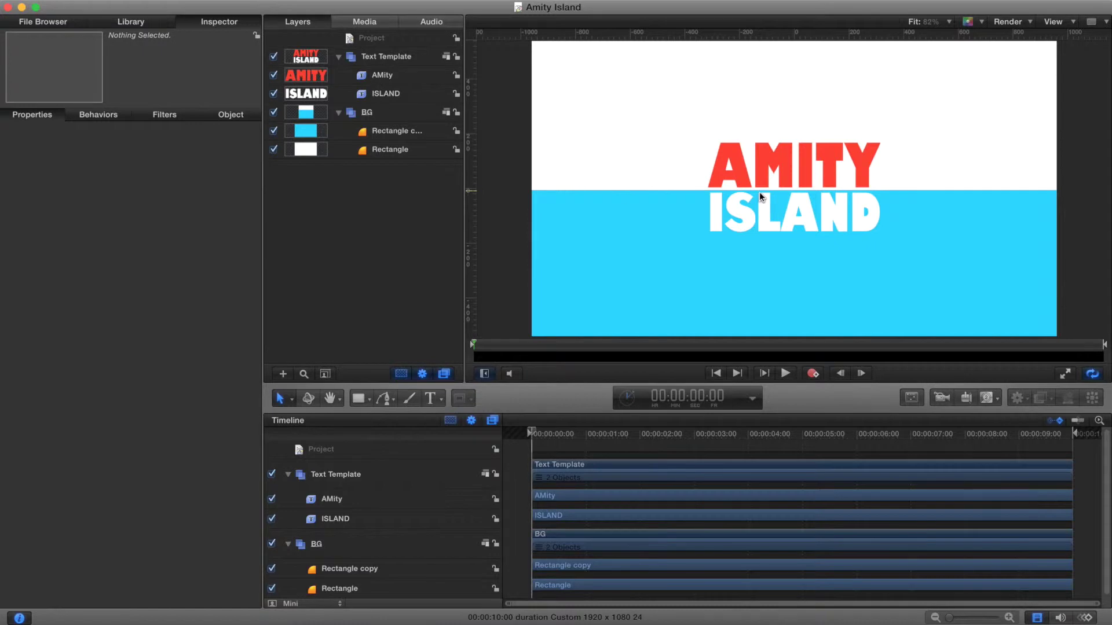
left_click(338, 112)
- Add two new empty groups above Text Template in the layer list
left_click(338, 56)
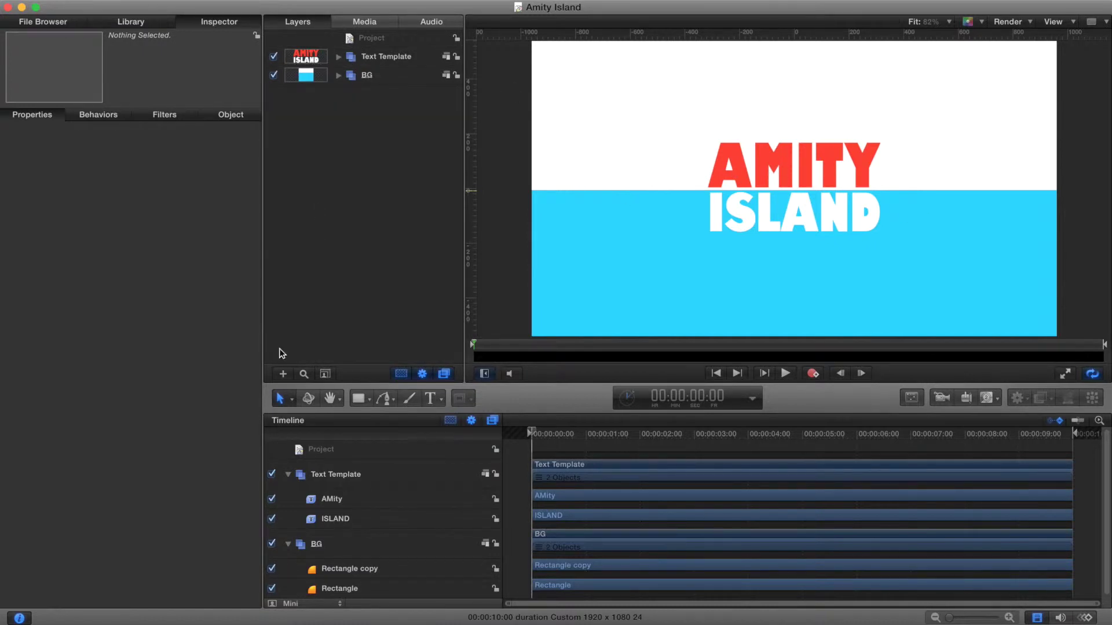
left_click(283, 373)
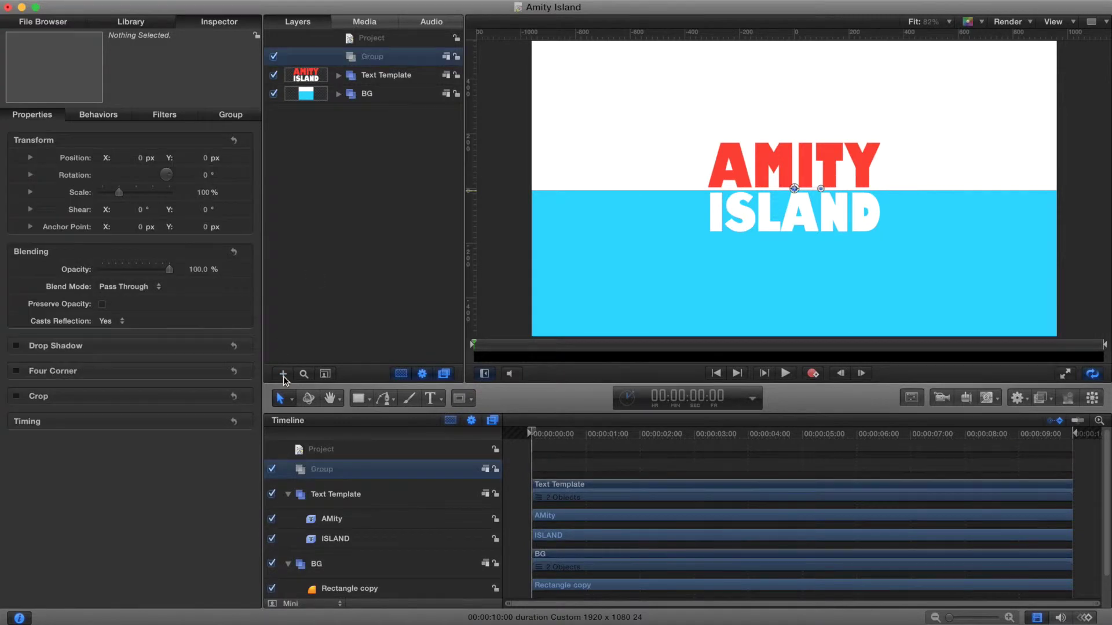
left_click(283, 374)
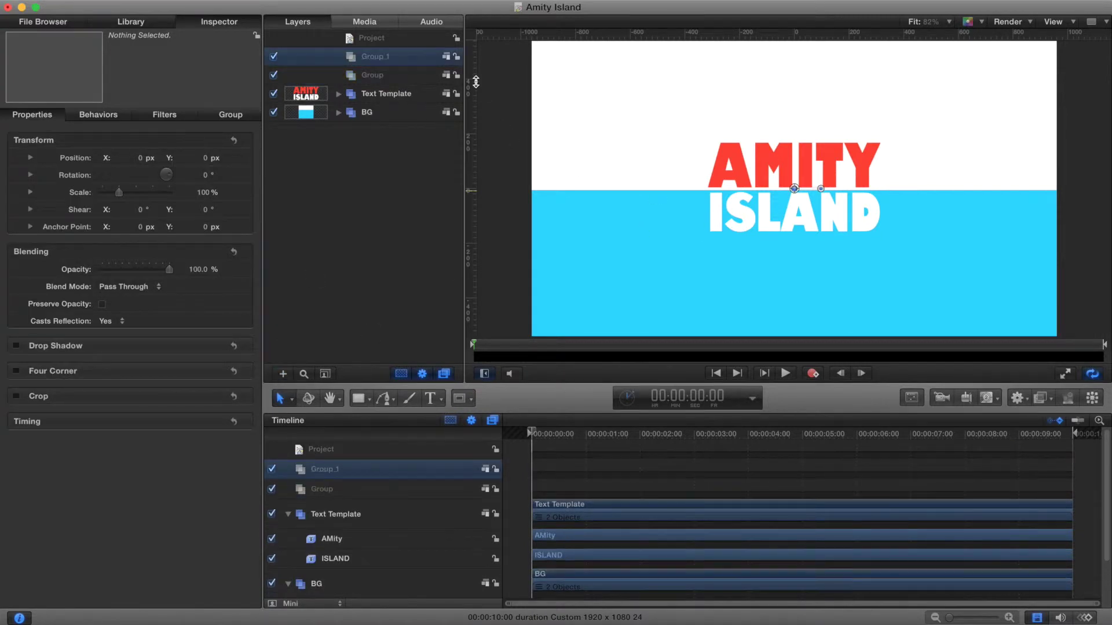
- Rename the new groups Island and Amity
double_click(370, 76)
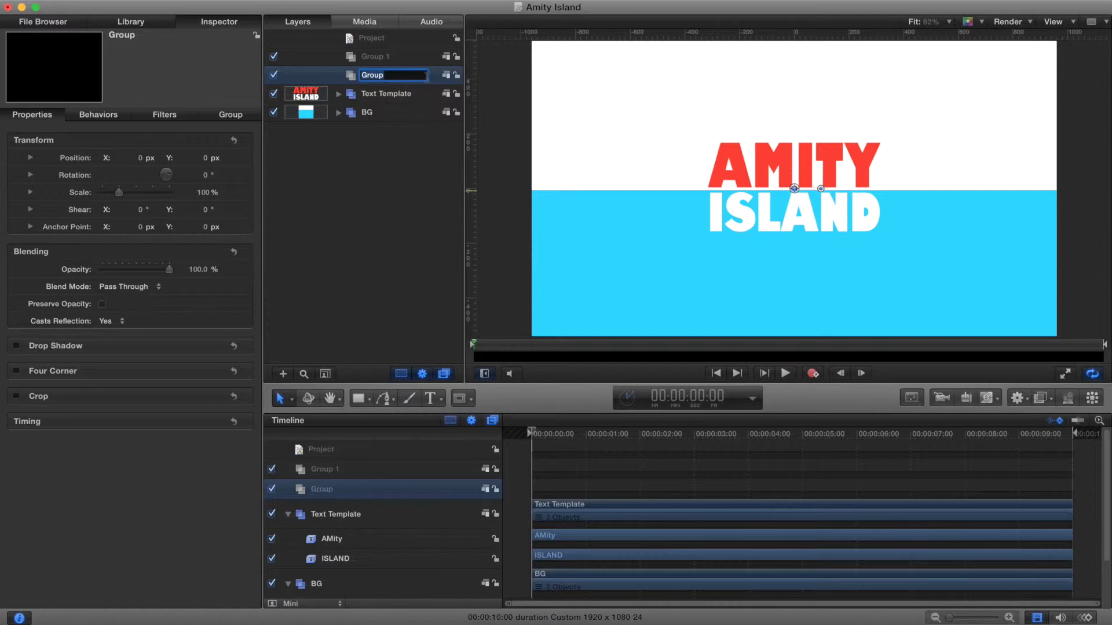
type("Island")
key("Return")
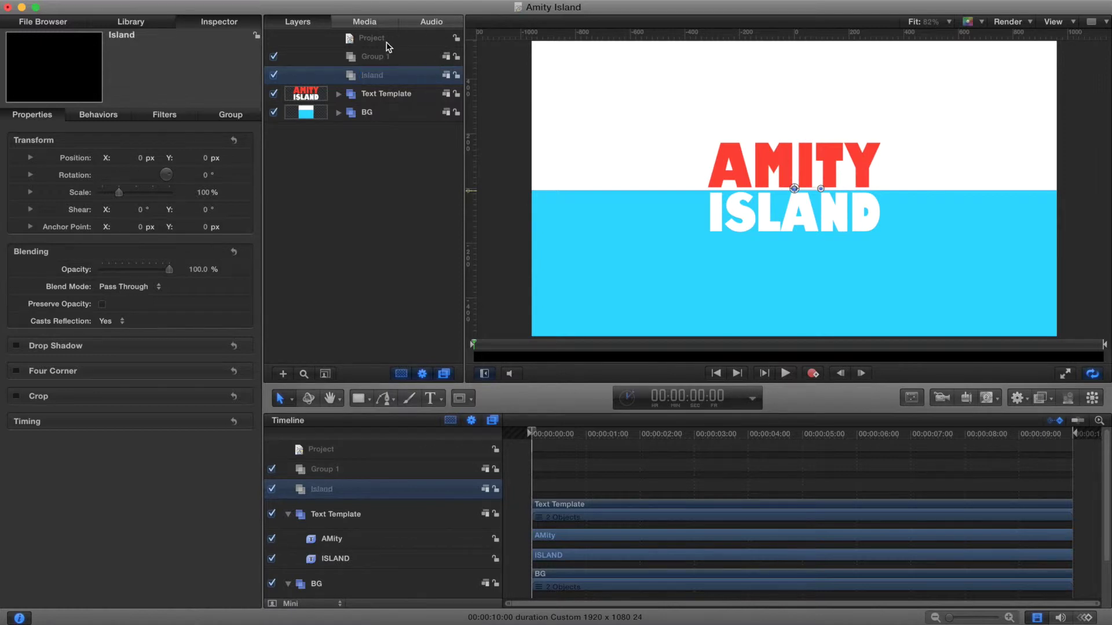
double_click(373, 57)
type("Amity")
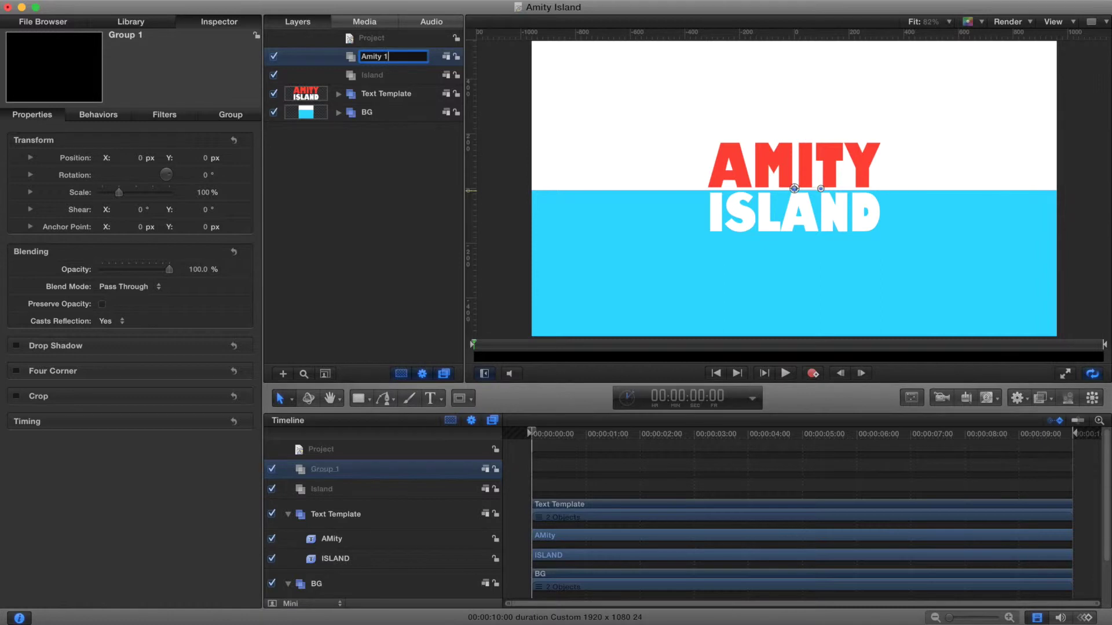
key("Return")
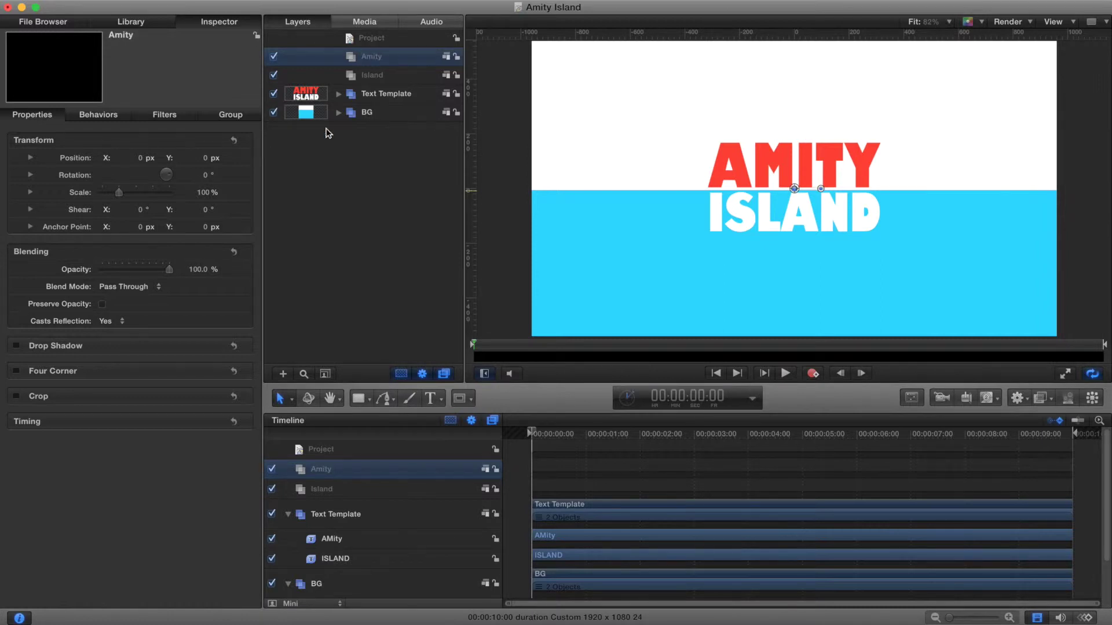
- Duplicate the AMity text layer and drag AMity copy into the Amity group
left_click(338, 94)
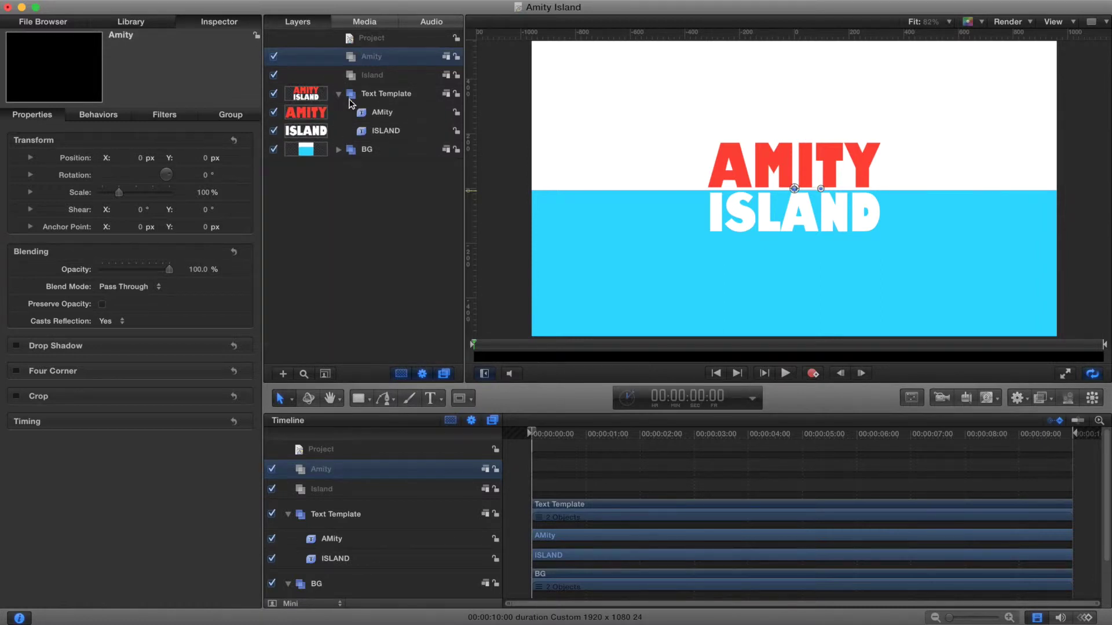
left_click(382, 114)
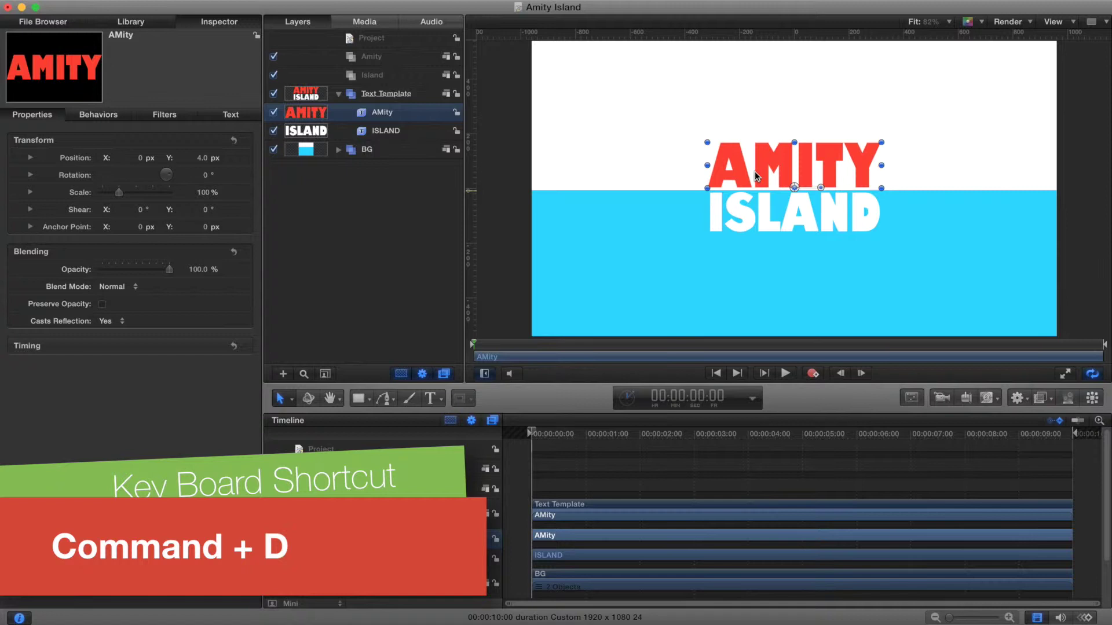
key("super+d")
left_click(381, 109)
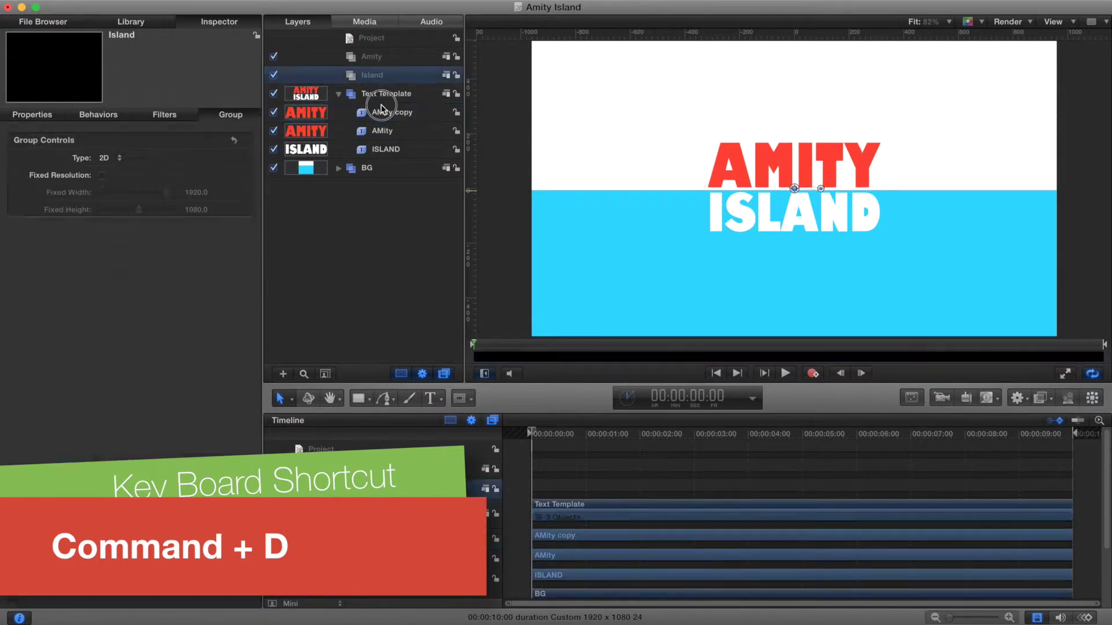
left_click_drag(381, 108, 376, 61)
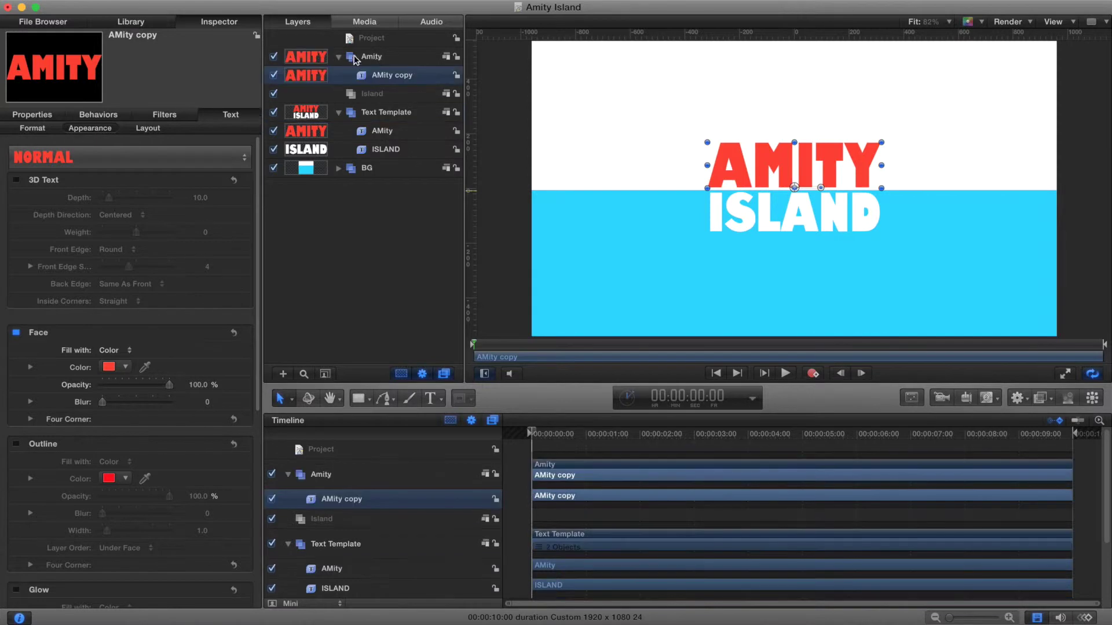
left_click(339, 112)
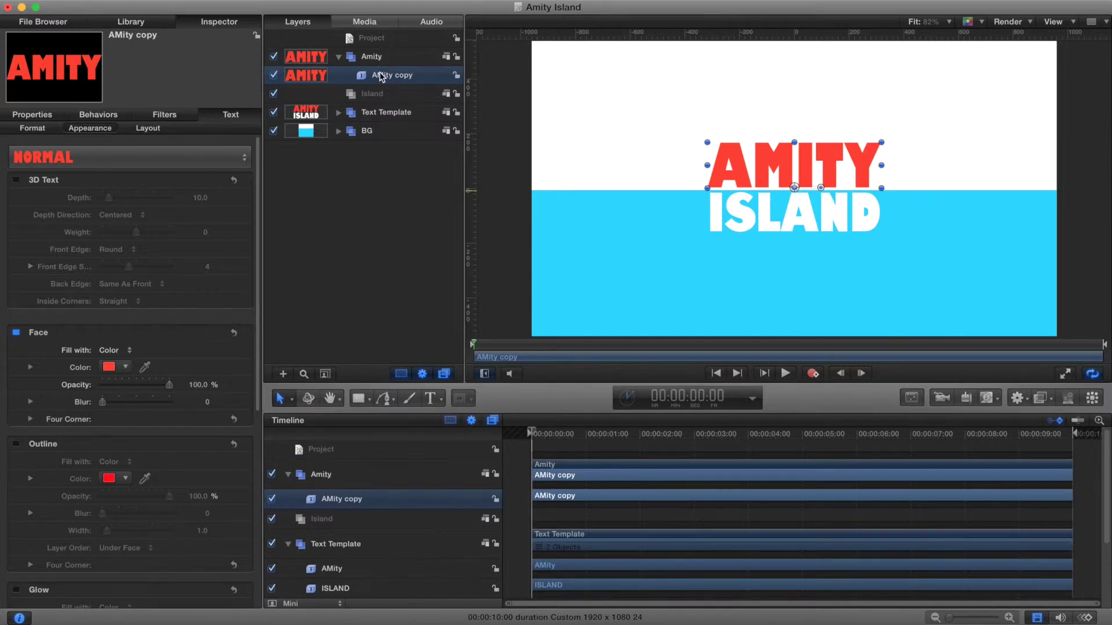
- Enable Drop Shadow on the AMity copy text layer
scroll(52, 395, "down", 10)
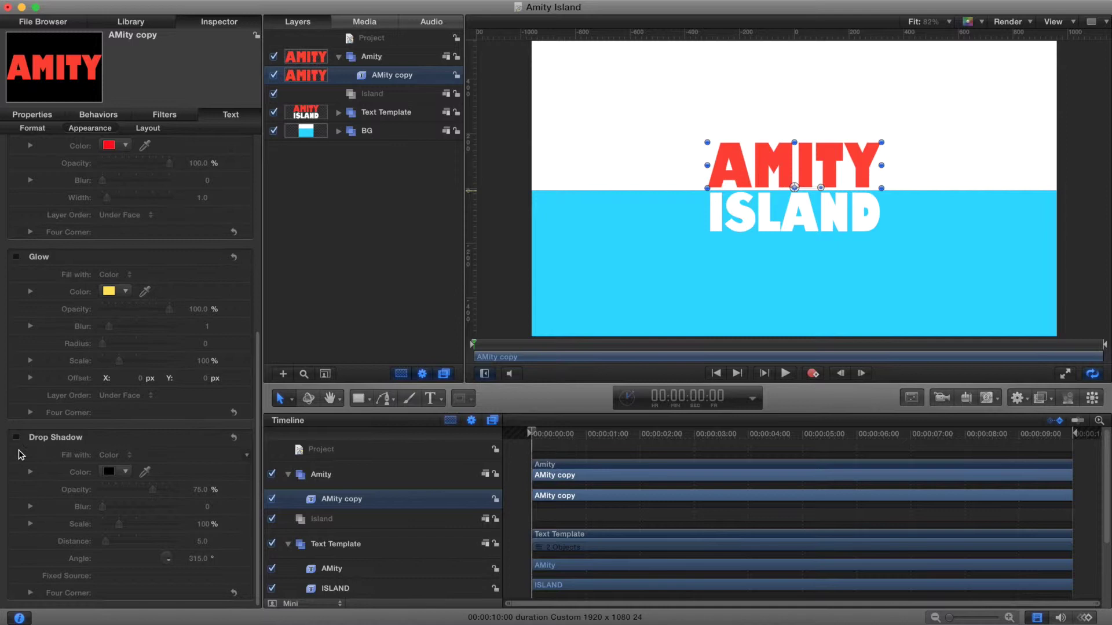
left_click(17, 438)
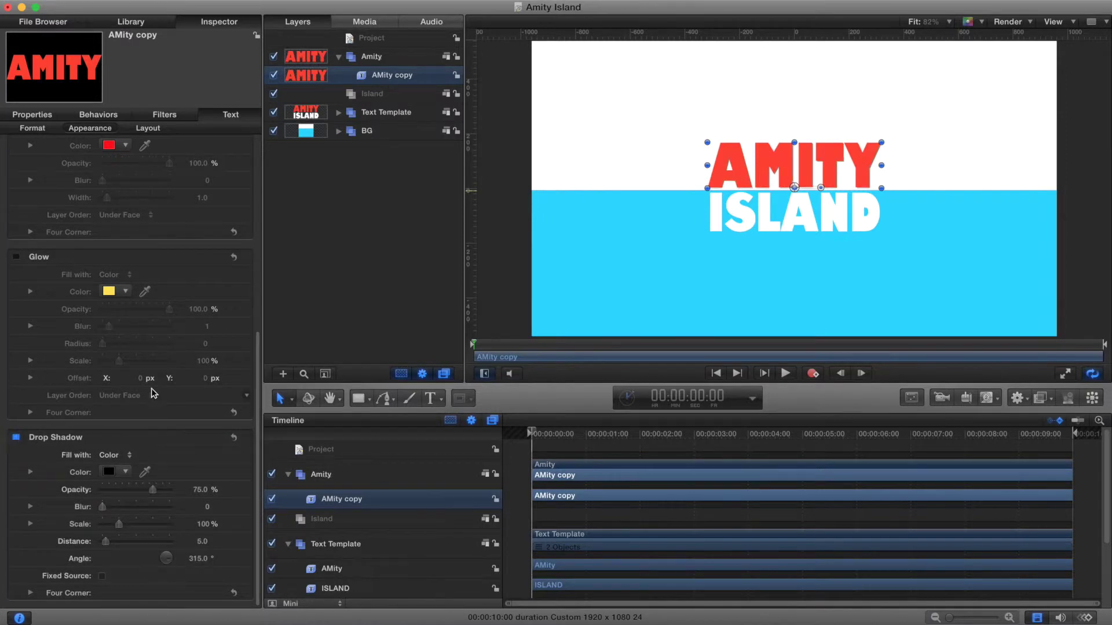
left_click(339, 112)
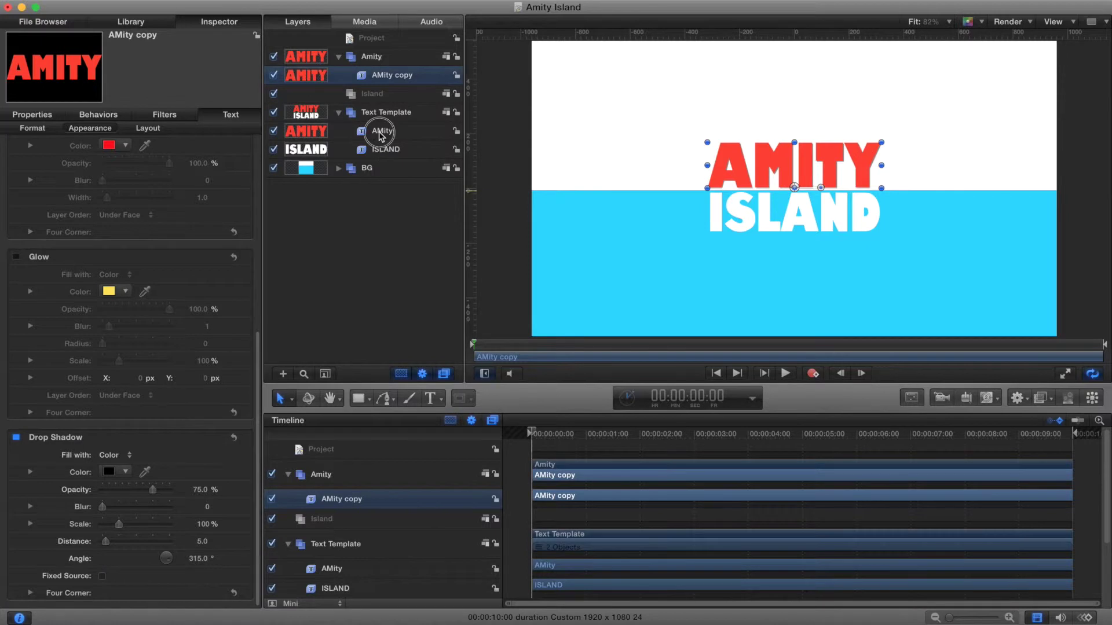
- Set the original AMity text's face colour to light grey
left_click(380, 132)
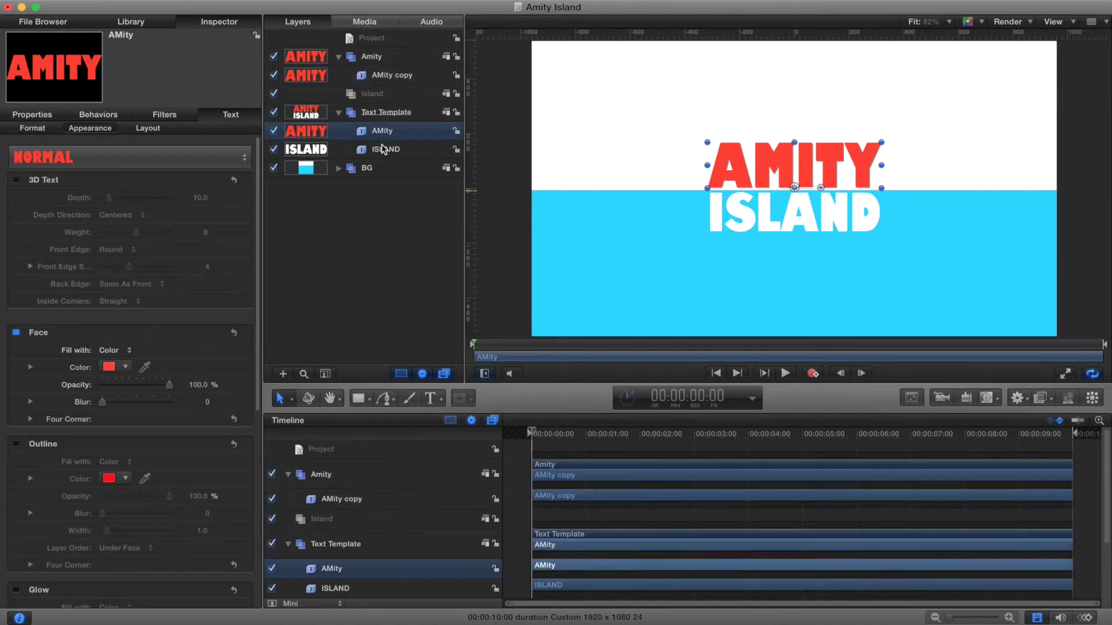
left_click(108, 367)
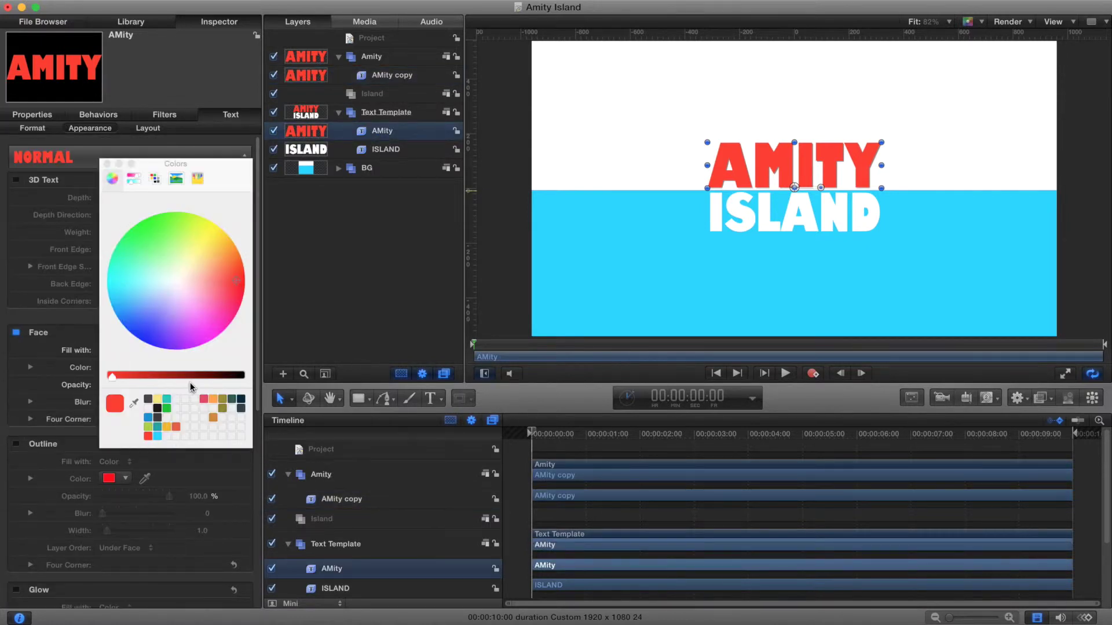
left_click(179, 275)
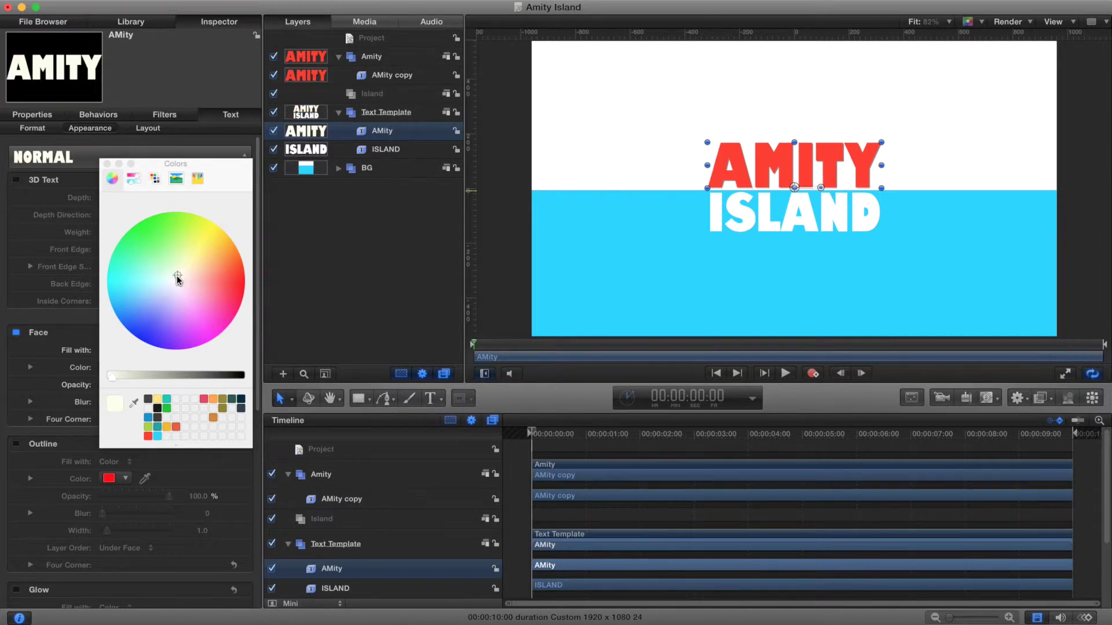
left_click(145, 376)
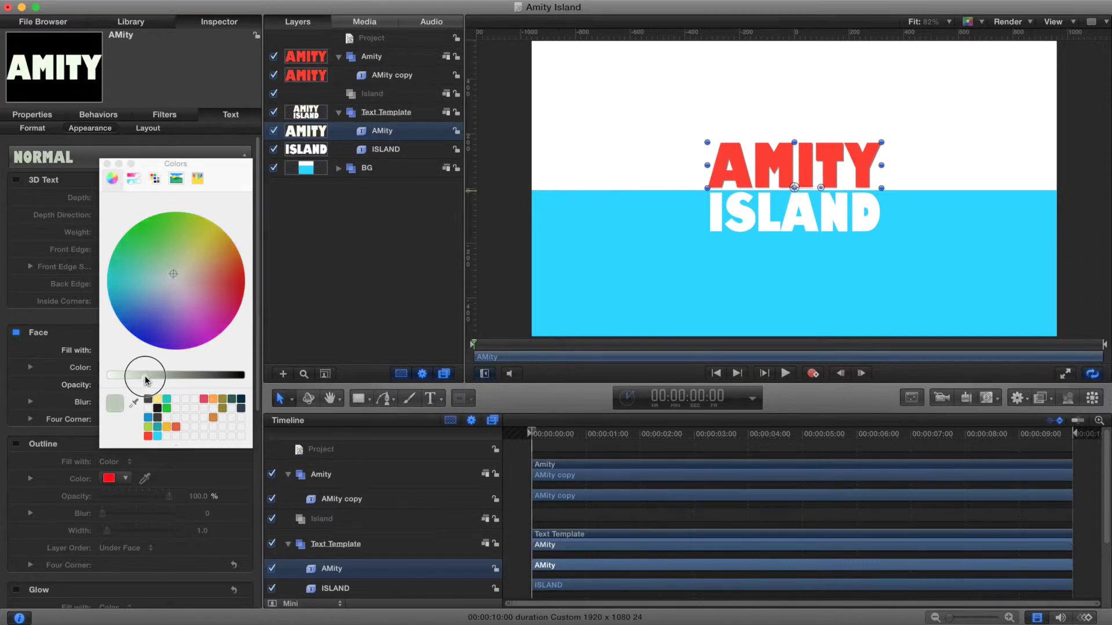
left_click(107, 164)
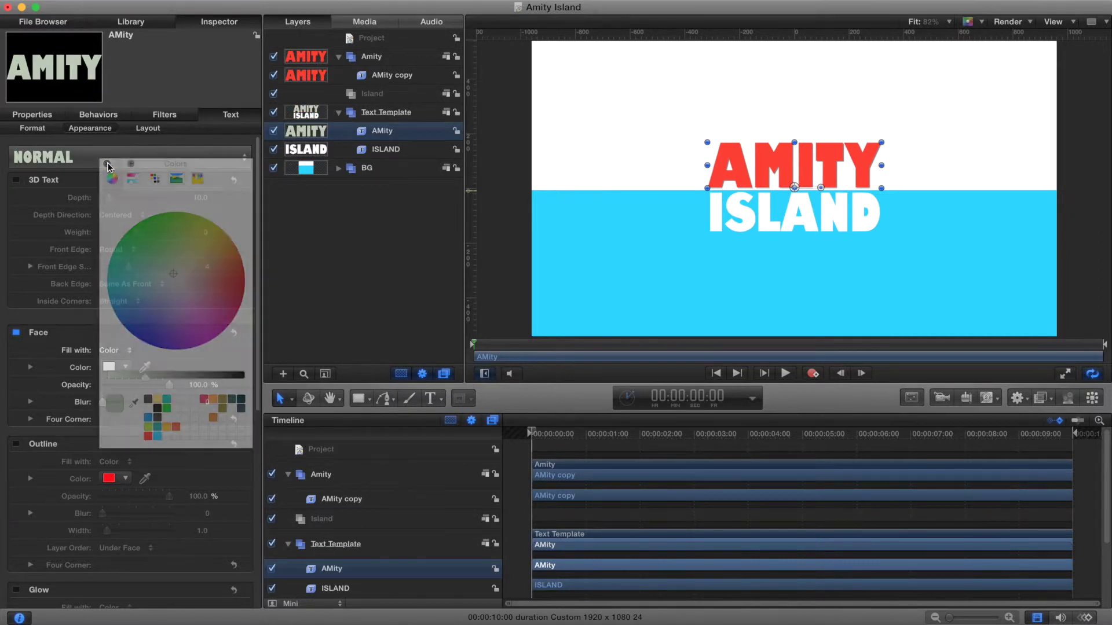
left_click(376, 75)
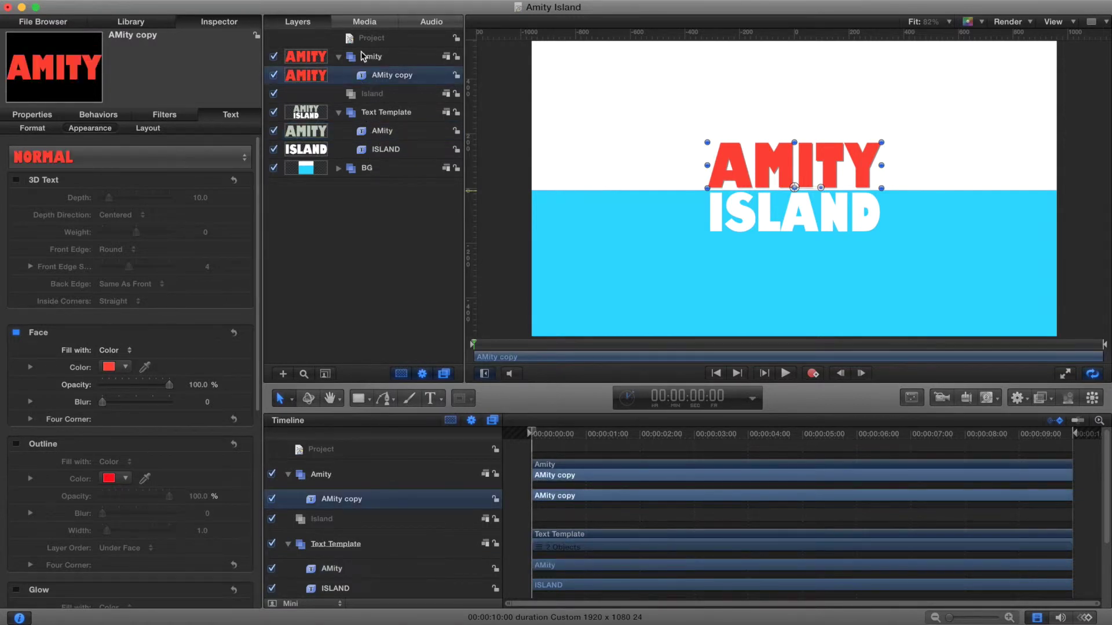
- Change the AMity copy text to a single letter A
double_click(753, 157)
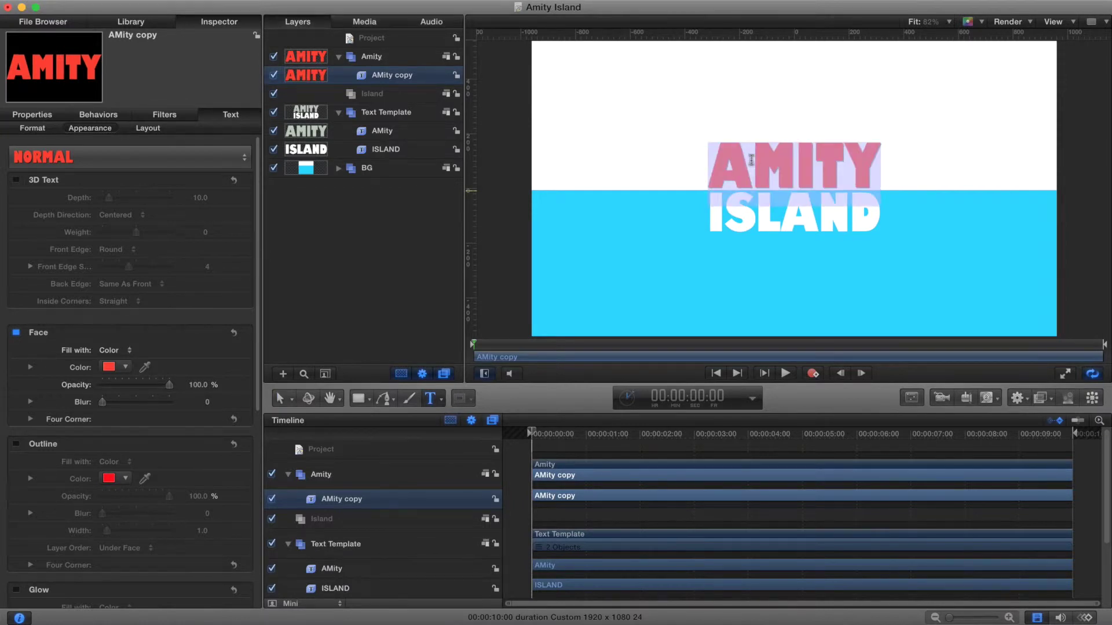
type("A")
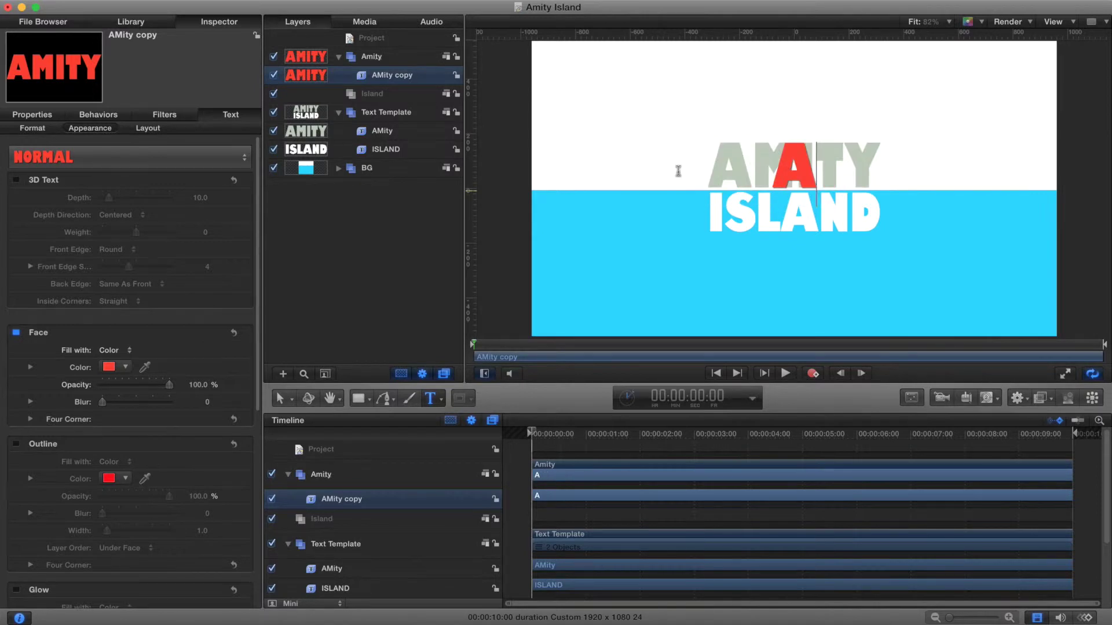
key("Escape")
- Move the red A left to Position X −233.6 px over AMITY's first letter
left_click(32, 114)
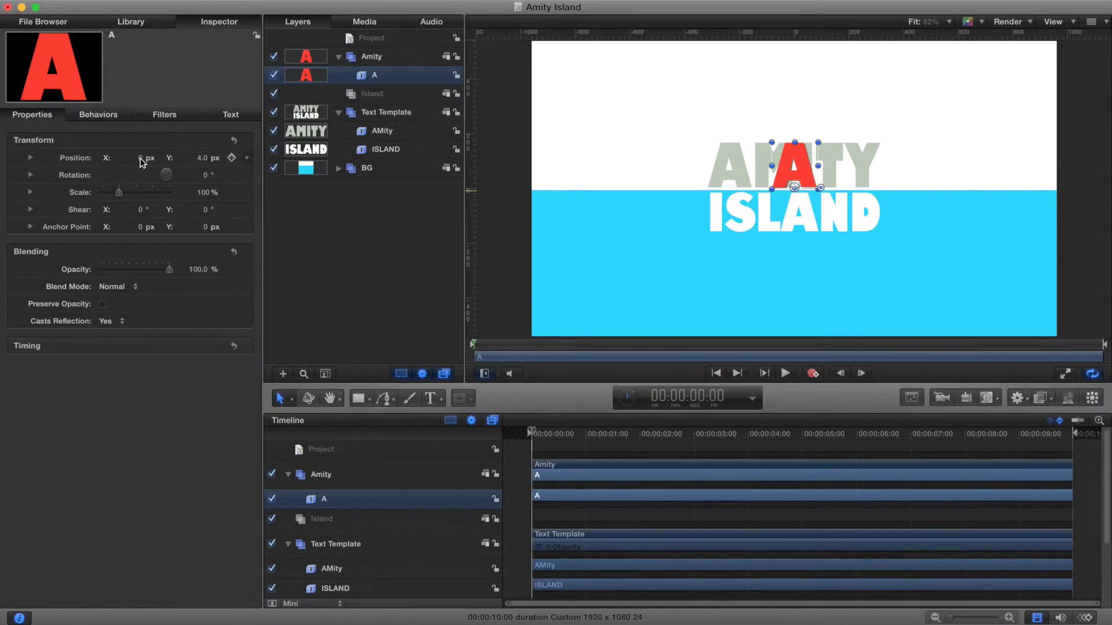
mouse_move(142, 162)
left_mouse_down()
mouse_move(110, 162)
mouse_move(140, 159)
left_mouse_up()
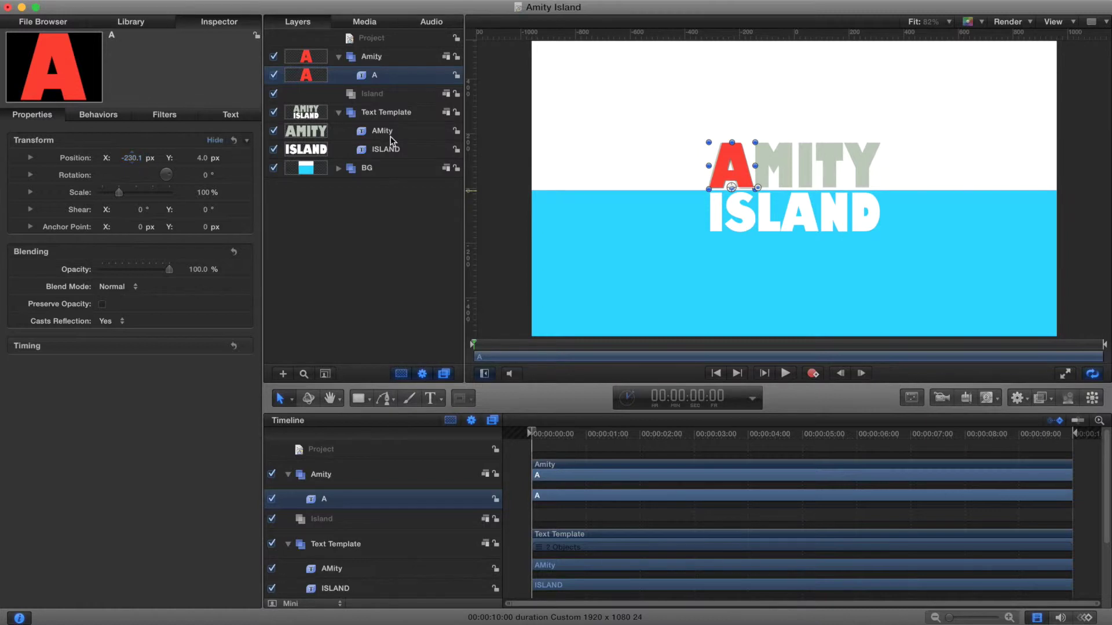
scroll(823, 206, "up", 3)
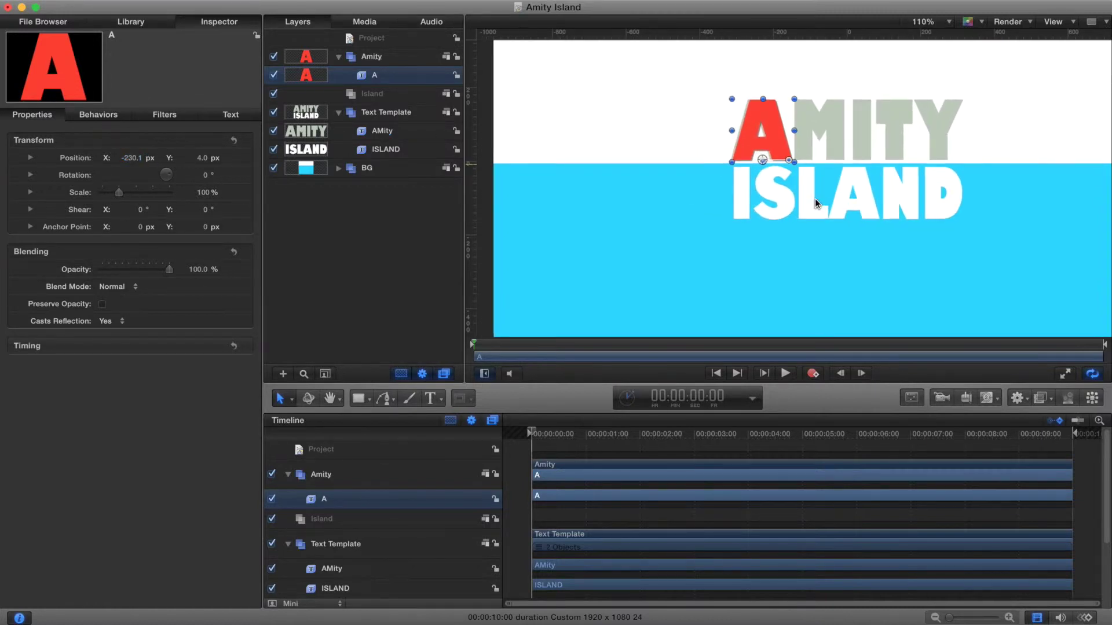
scroll(814, 199, "up", 4)
scroll(814, 199, "up", 3)
scroll(815, 199, "right", 4)
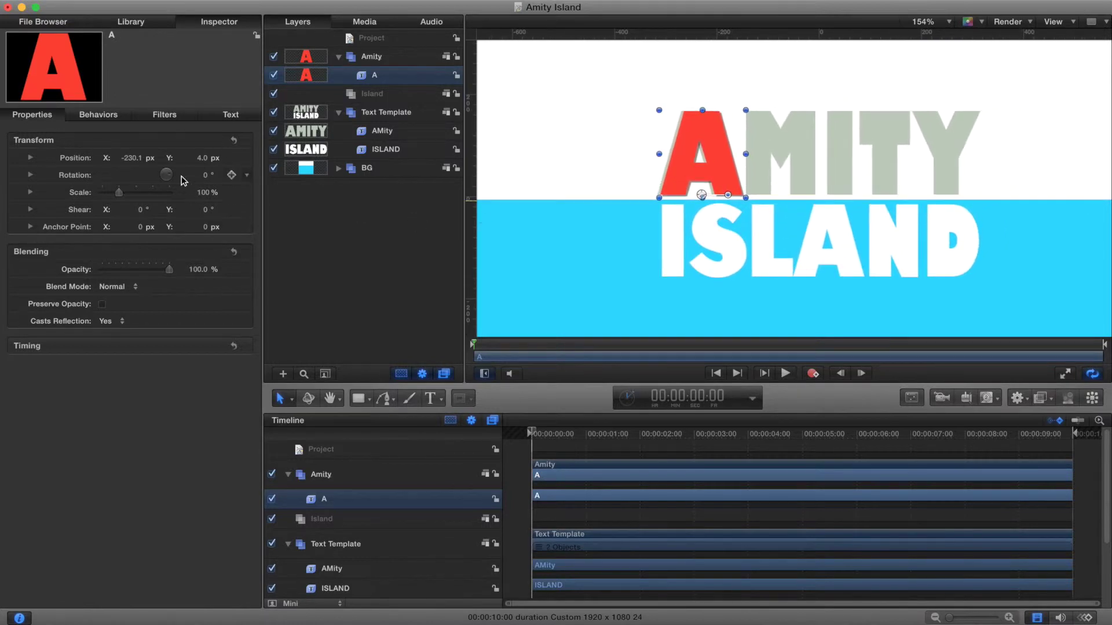
left_click_drag(133, 158, 131, 157)
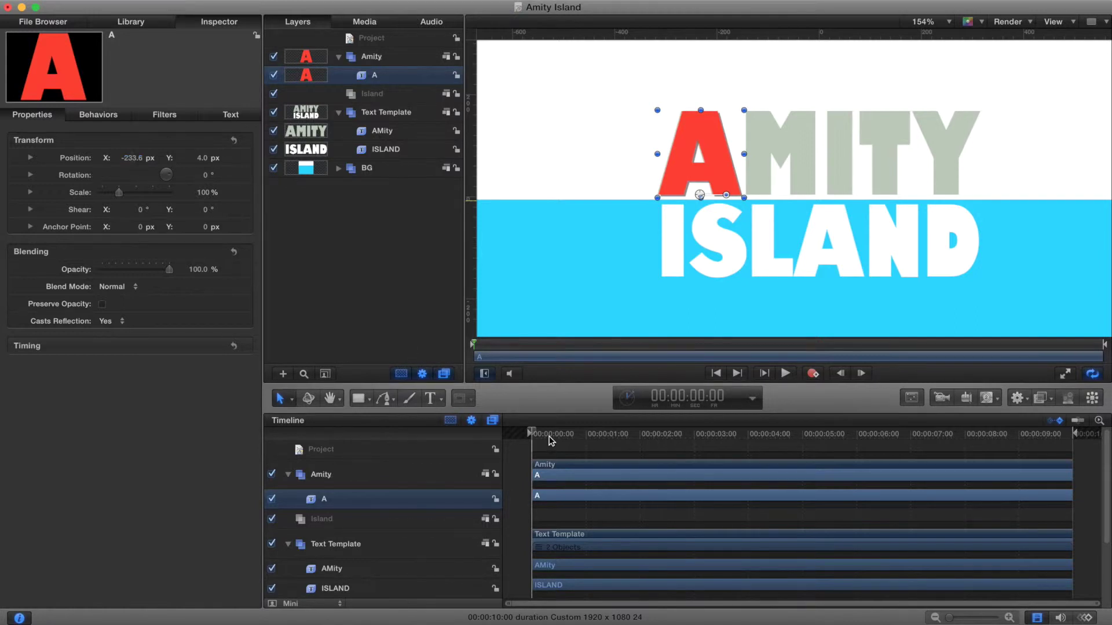
- Add Position Y keyframes for the red A at frames 0, 6 and 9
mouse_move(530, 433)
left_mouse_down()
mouse_move(558, 436)
mouse_move(513, 435)
left_mouse_up()
left_click(30, 158)
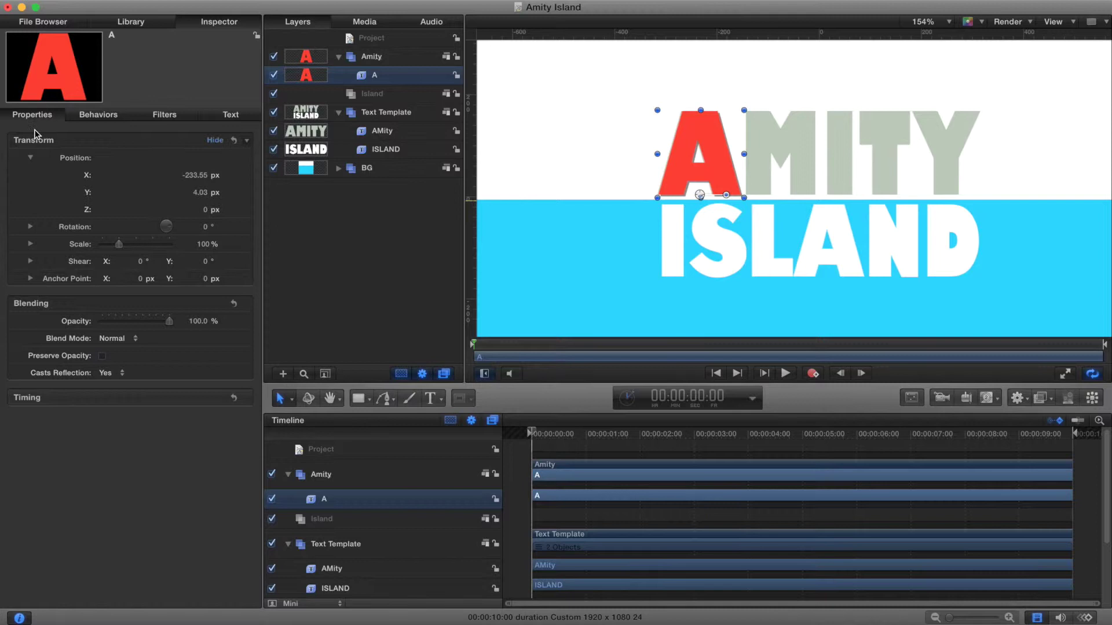
left_click(198, 194)
left_click(213, 194)
left_click(232, 193)
key("Right")
key("Right")
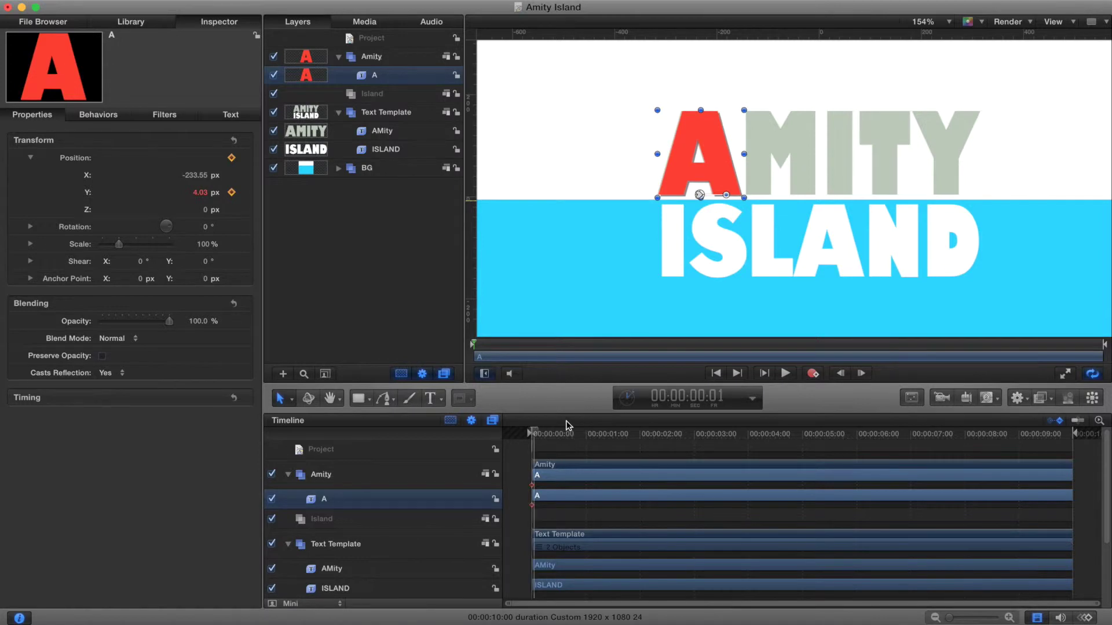
key("Right")
key("Right")
key("Right")
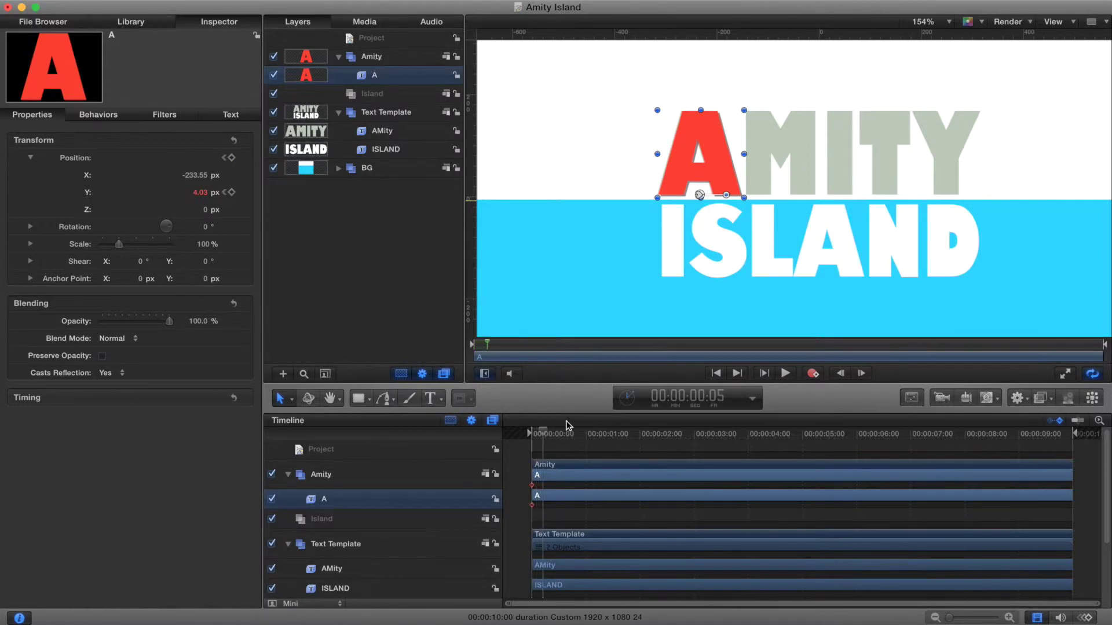
left_click(231, 192)
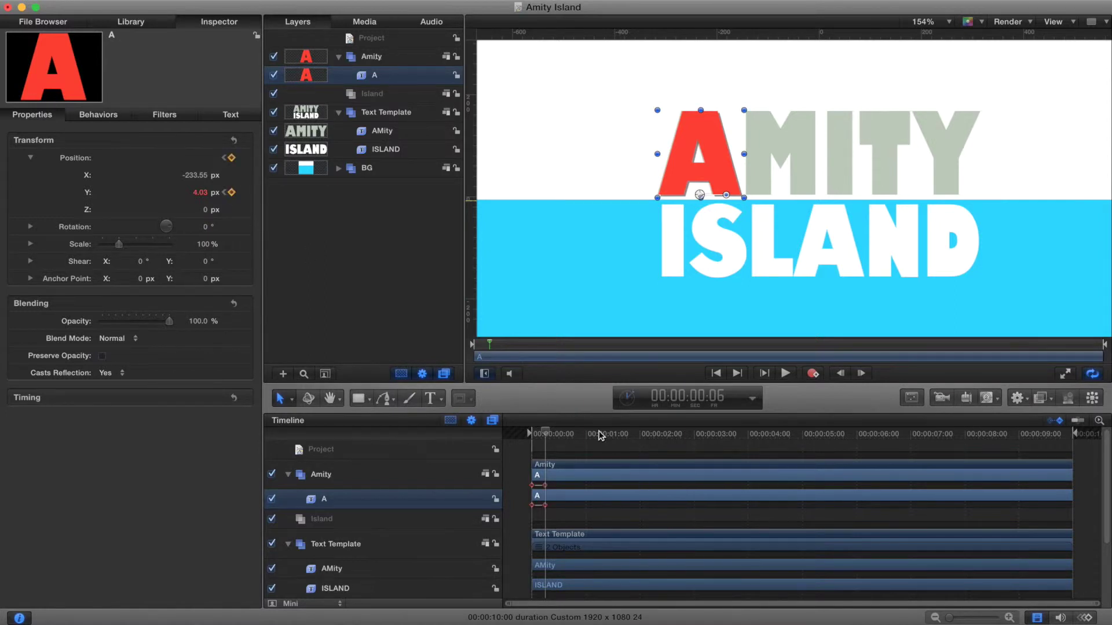
key("Right")
key("Right")
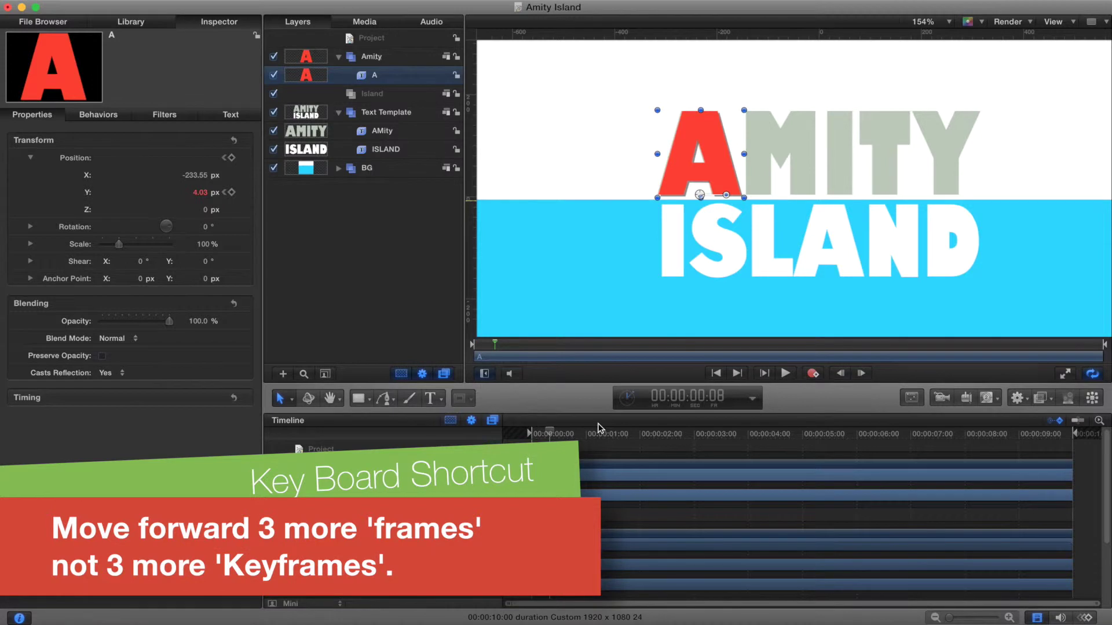
key("Right")
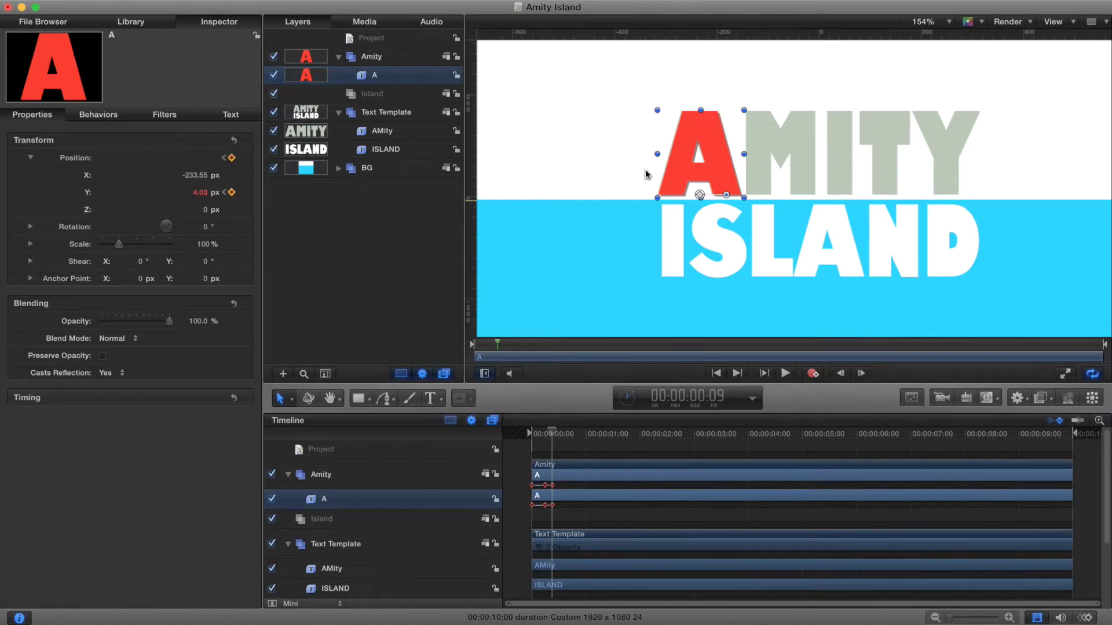
- Raise the A to Y 59.03 at frame 6 and lower it to −192.05 at frame 0
left_click(225, 192)
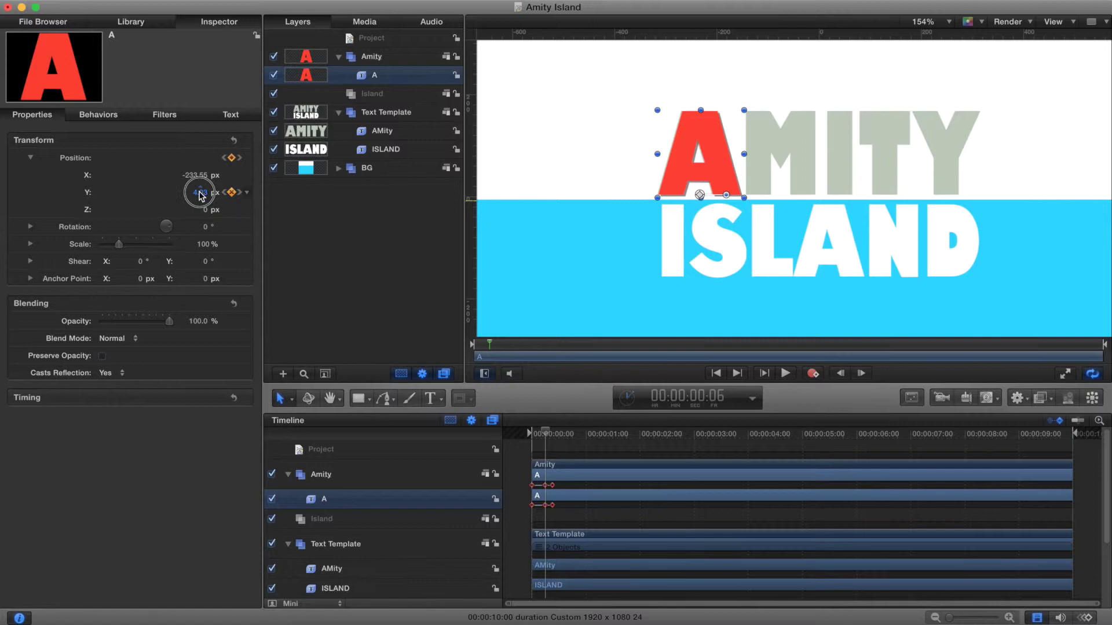
left_click_drag(198, 192, 199, 169)
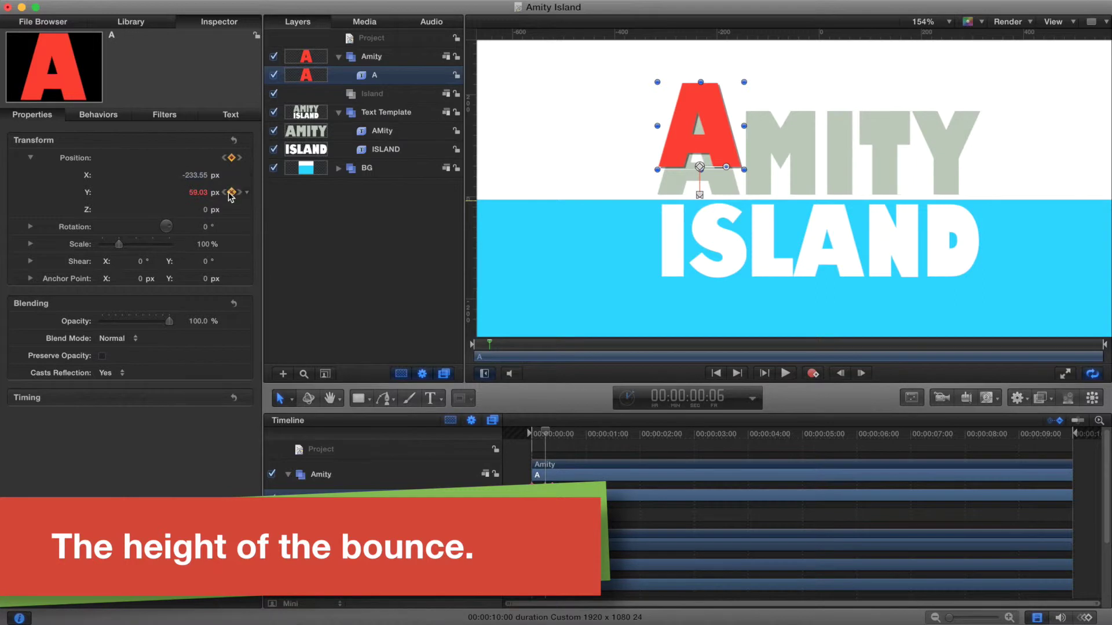
key("Home")
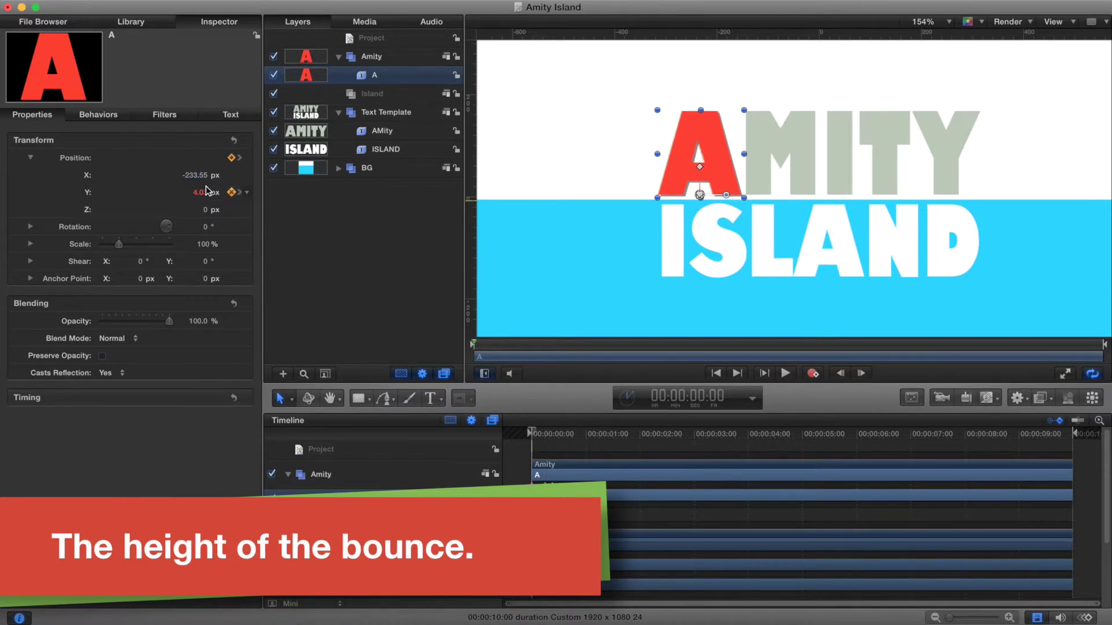
left_click_drag(200, 197, 195, 193)
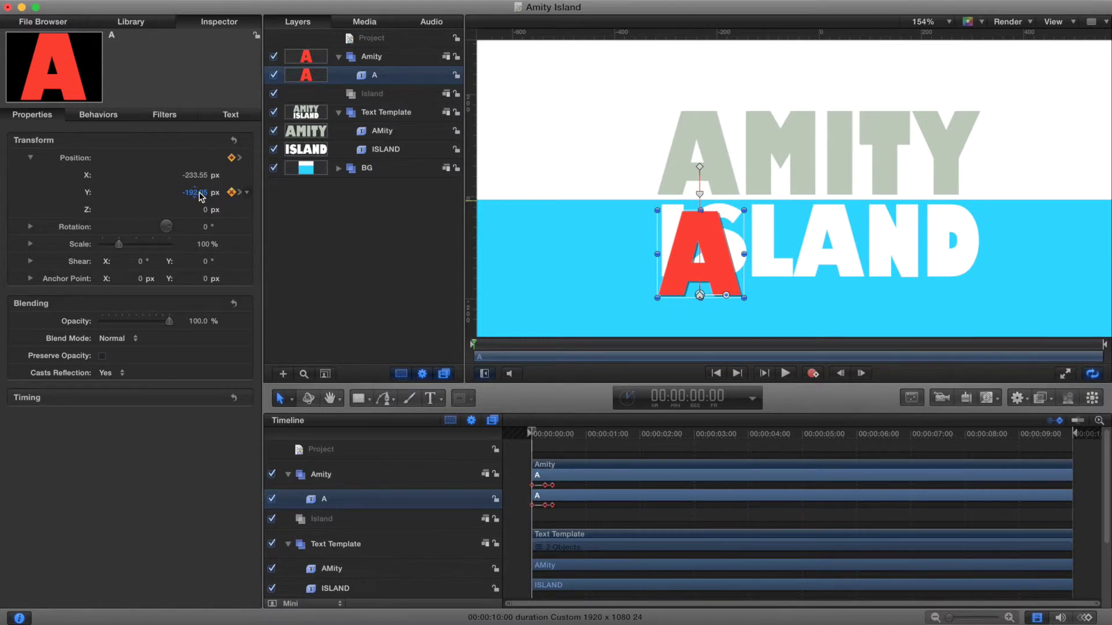
- Play back the animation to preview the bouncing A
left_click(384, 200)
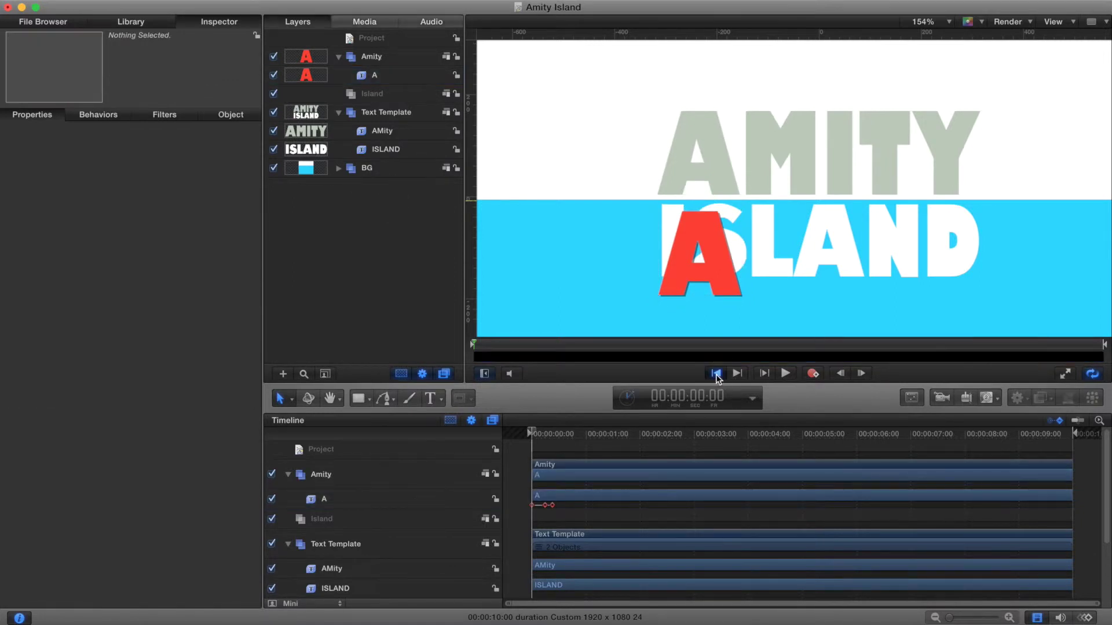
left_click(785, 373)
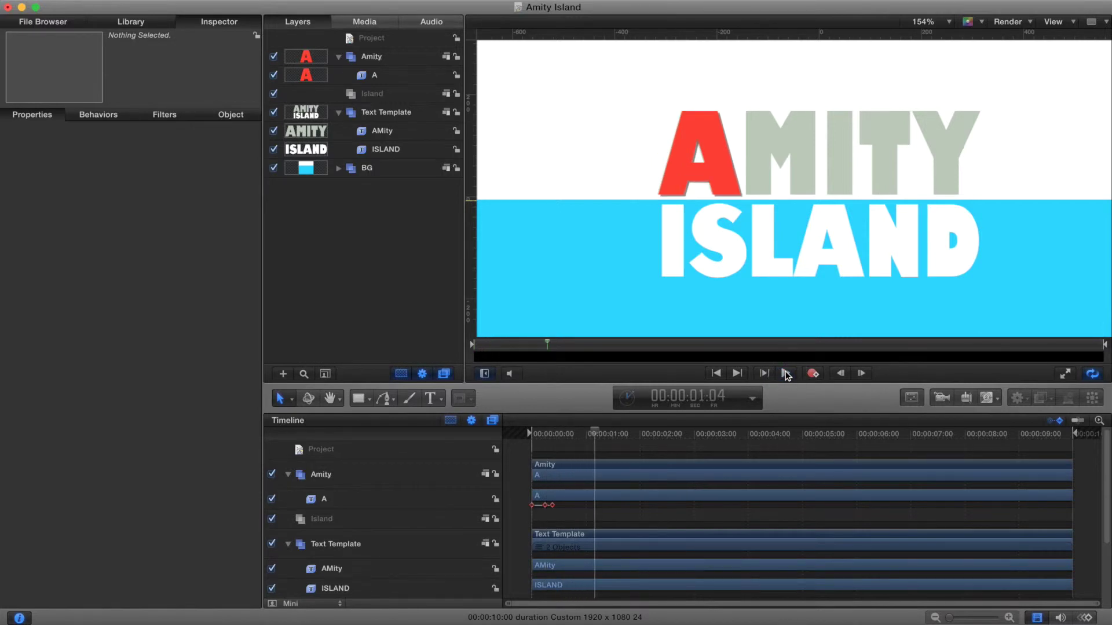
left_click(785, 373)
left_click_drag(596, 435, 565, 446)
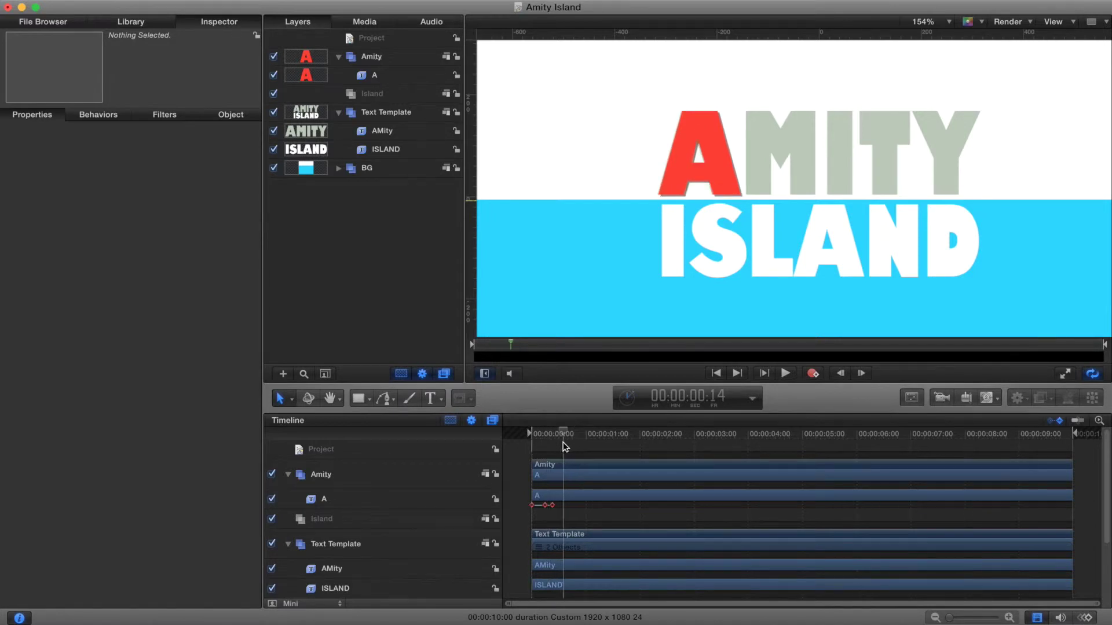
- Duplicate the animated A layer to make four copies
left_click(369, 75)
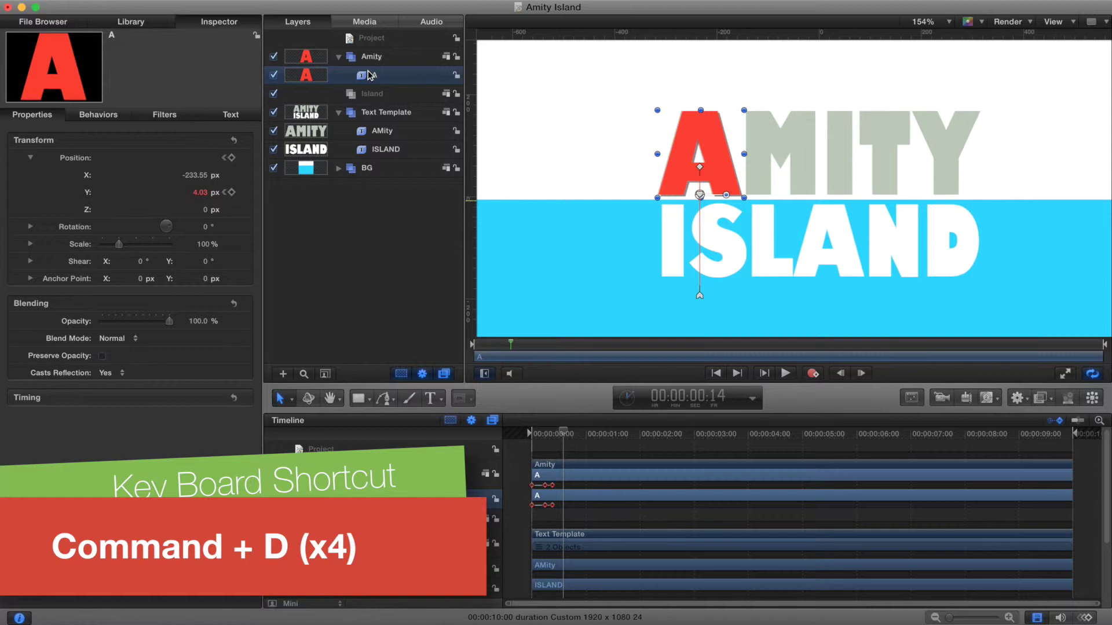
key("super+d")
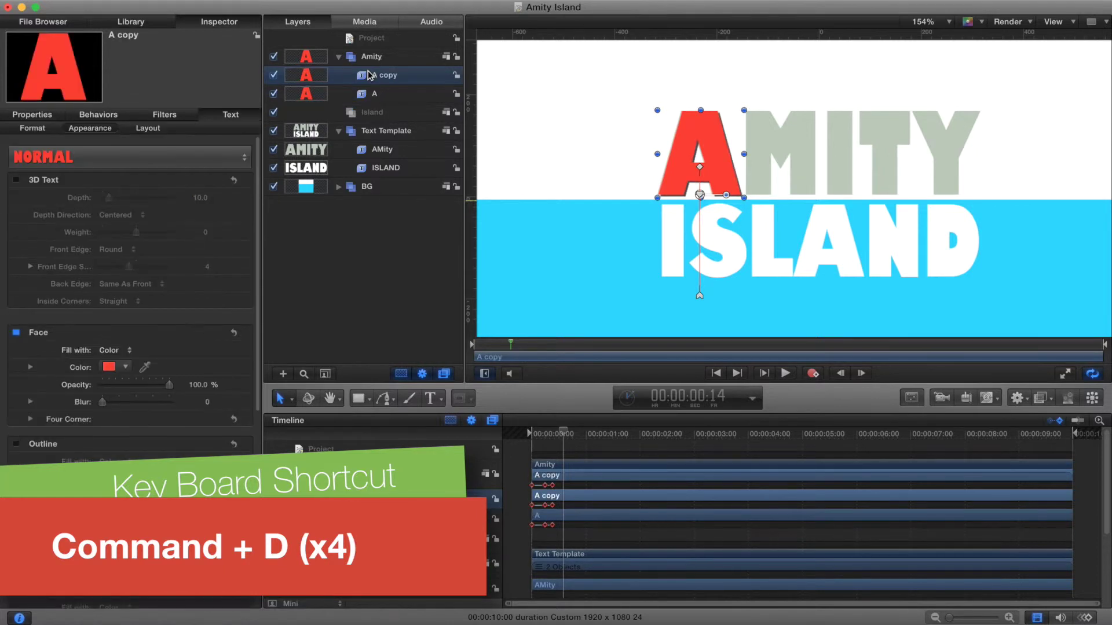
key("super+d")
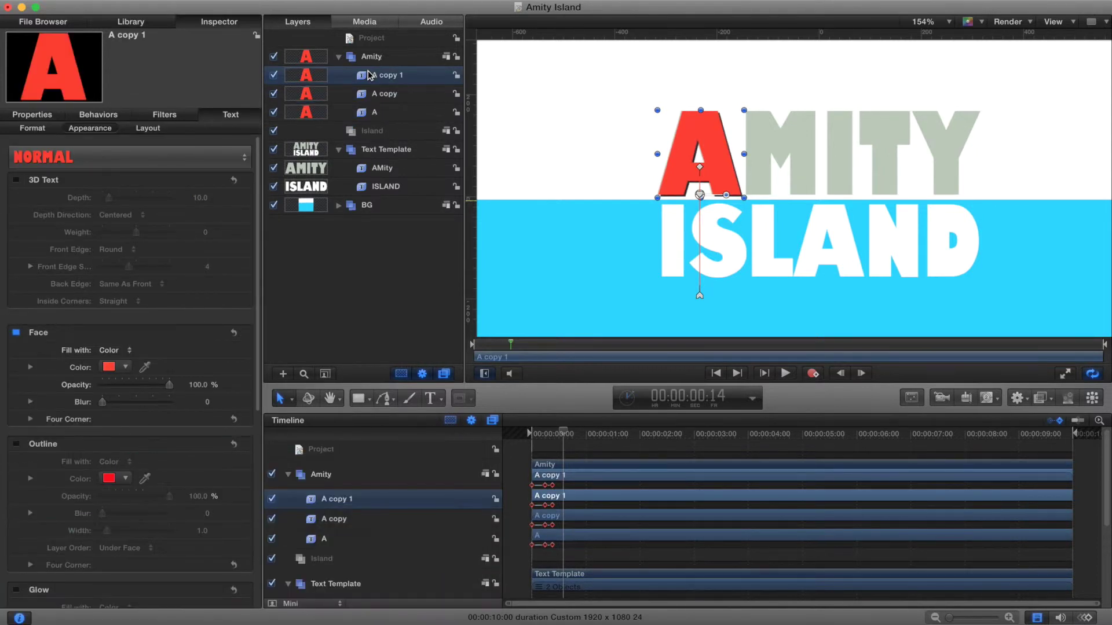
key("super+d")
key("super+d")
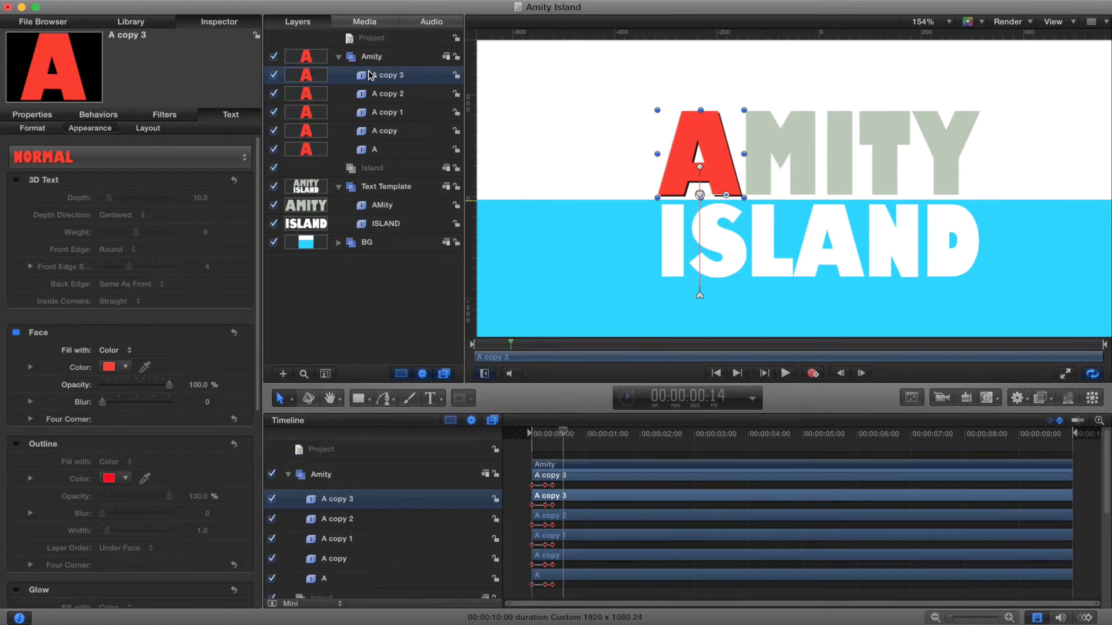
- Turn A copy into M and A copy 1 into I, each moved over its AMITY letter
left_click(369, 133)
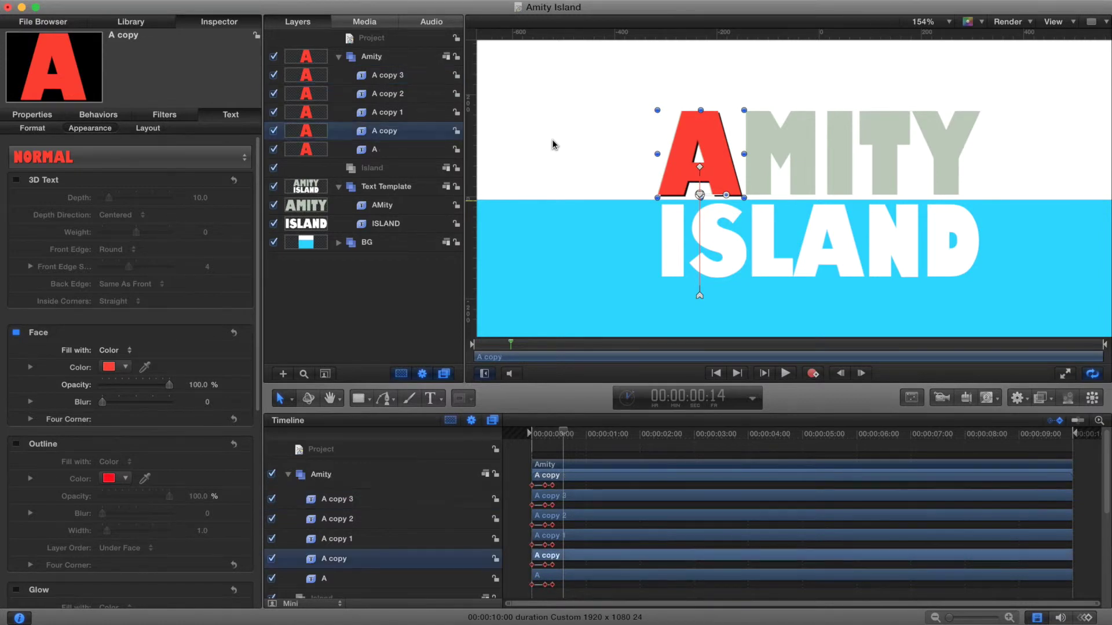
double_click(717, 146)
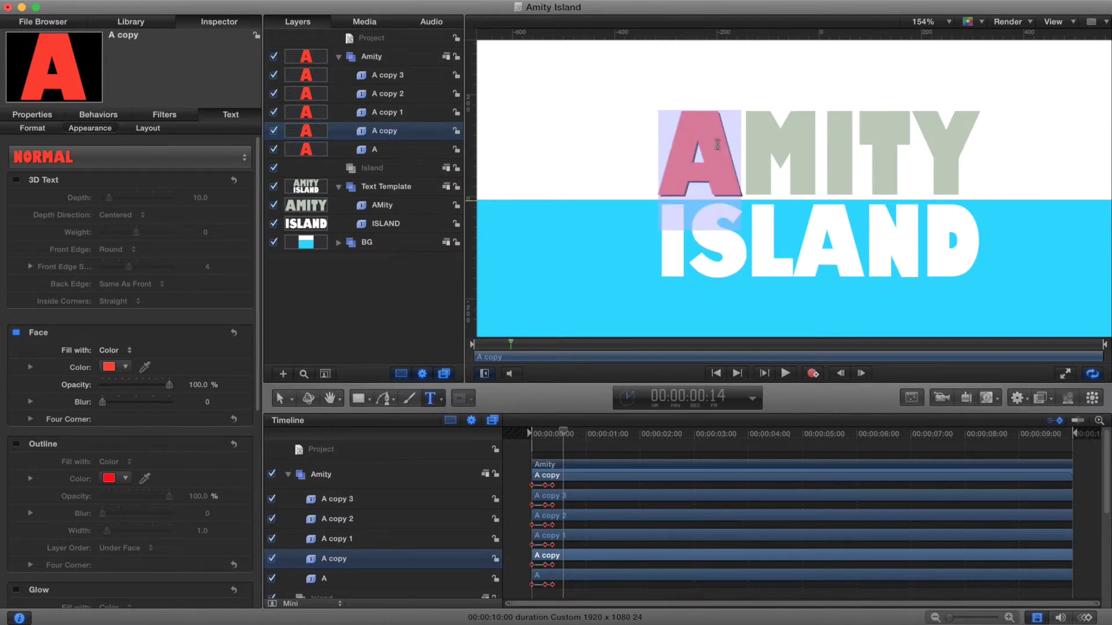
type("M")
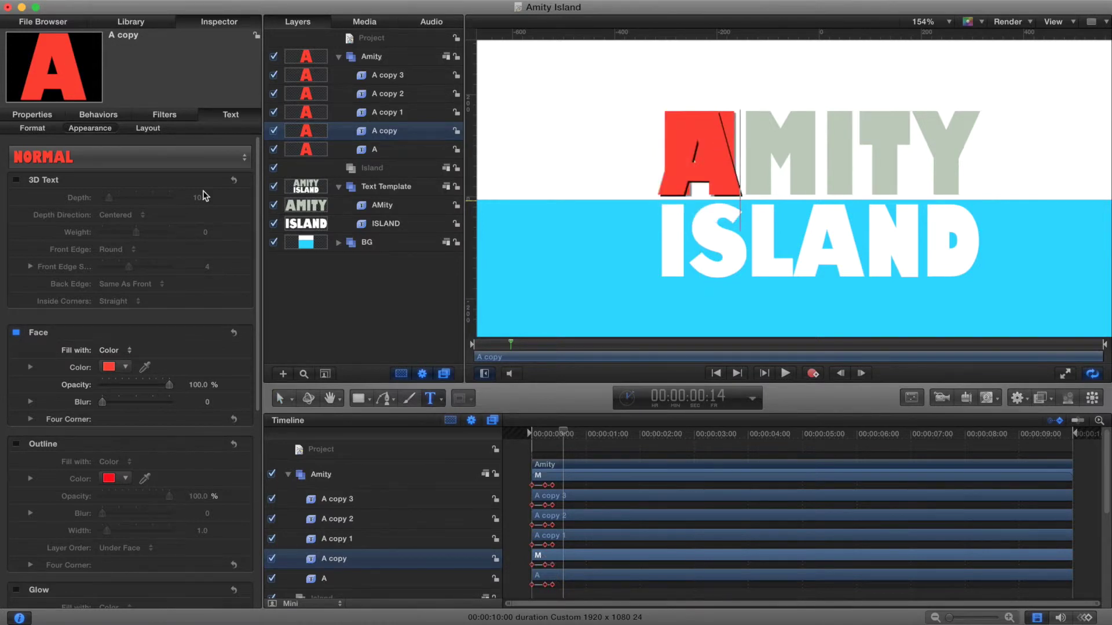
left_click(32, 114)
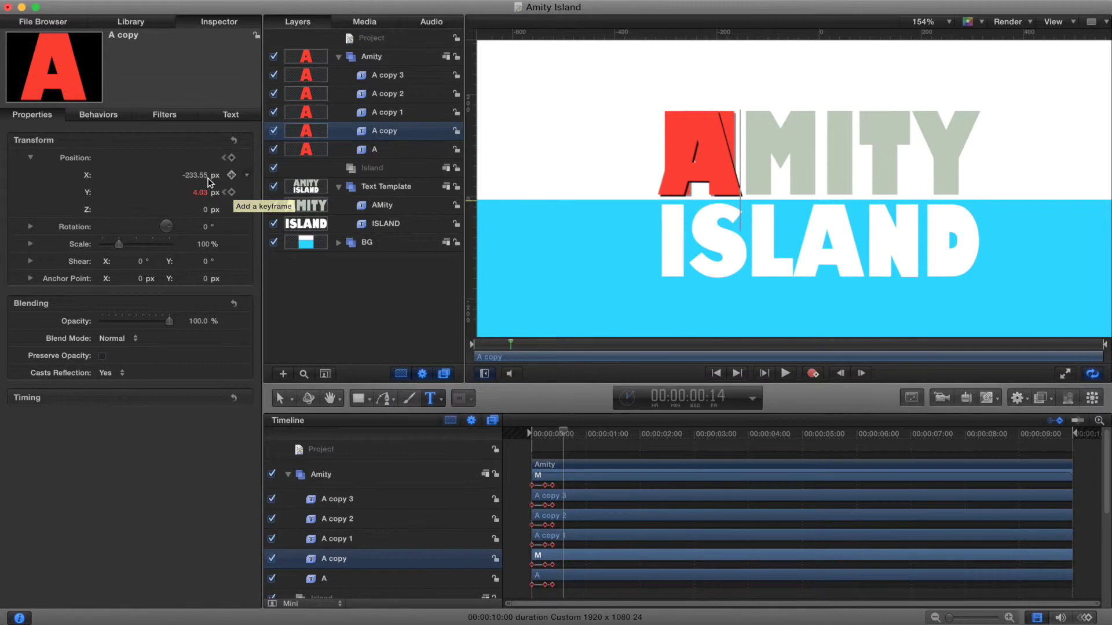
left_click_drag(195, 174, 242, 174)
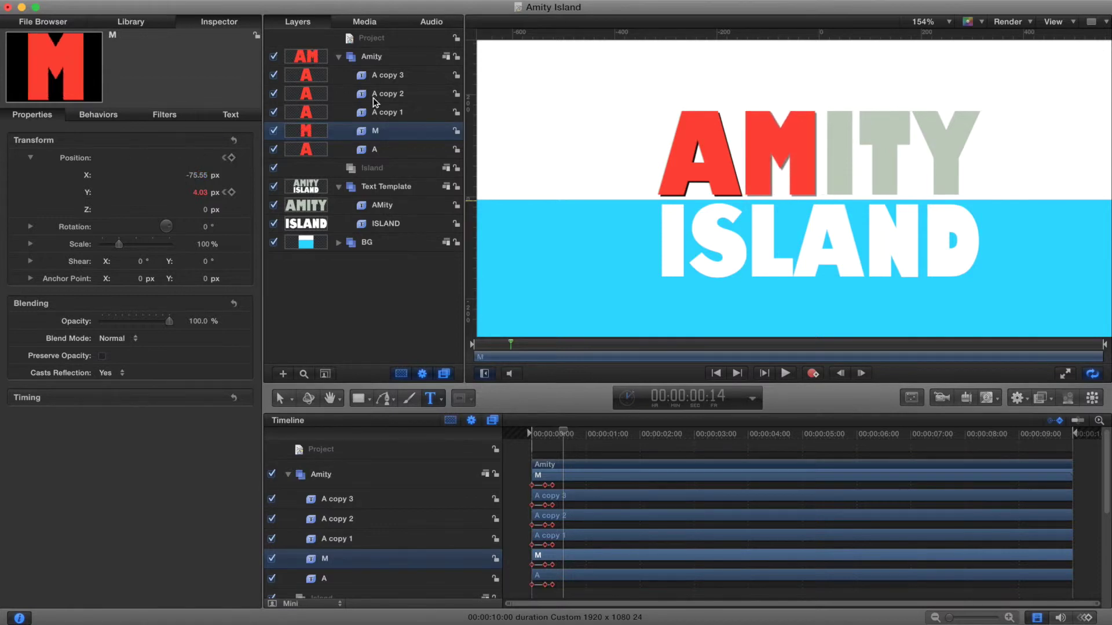
left_click(366, 118)
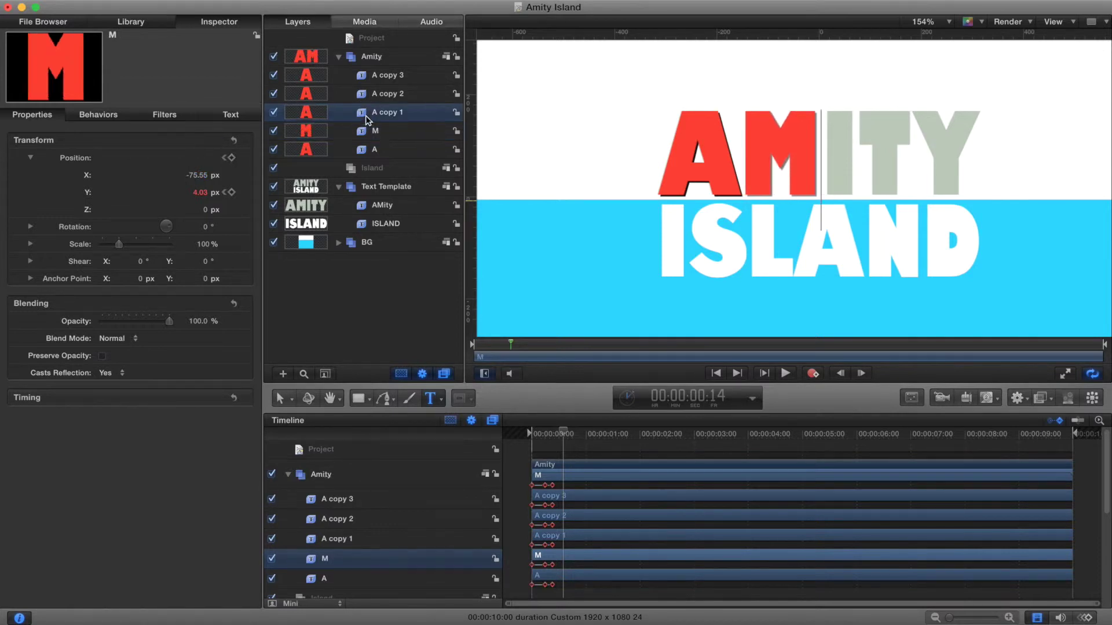
double_click(685, 144)
left_click(718, 154)
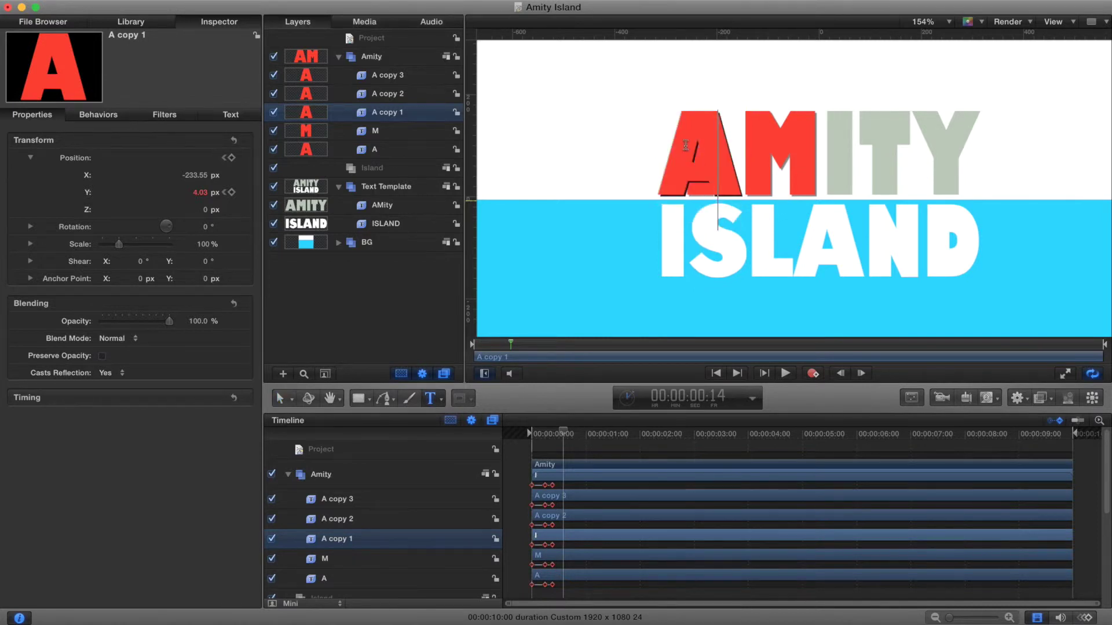
left_click_drag(202, 179, 307, 180)
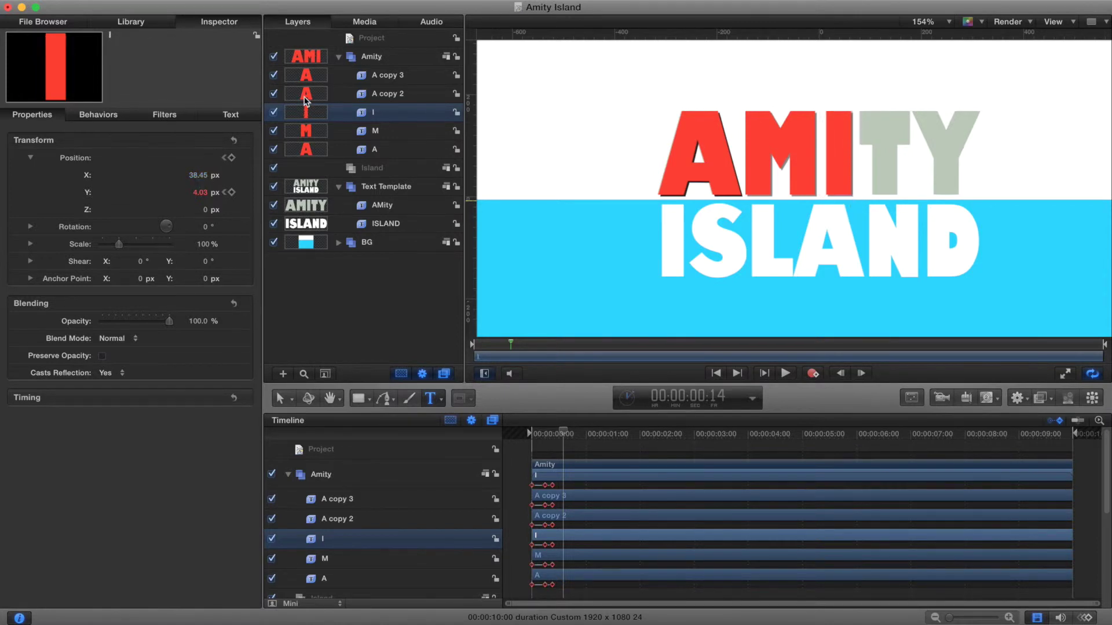
- Turn A copy 2 into T and A copy 3 into Y, sliding each into place
left_click(387, 93)
double_click(706, 154)
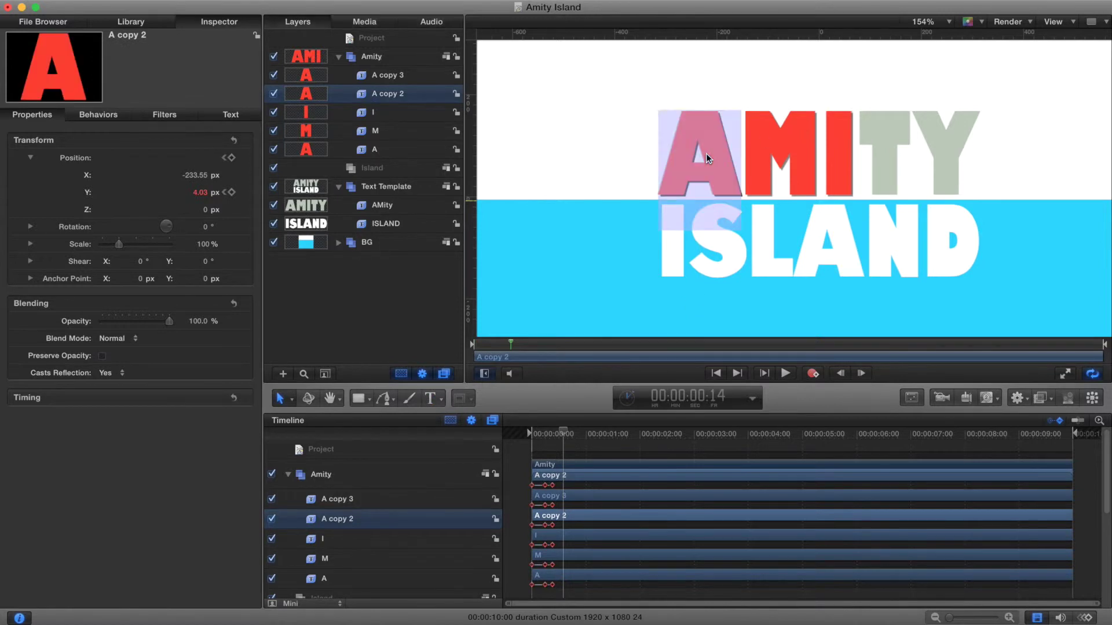
left_click_drag(195, 175, 362, 80)
type("T")
left_click(363, 80)
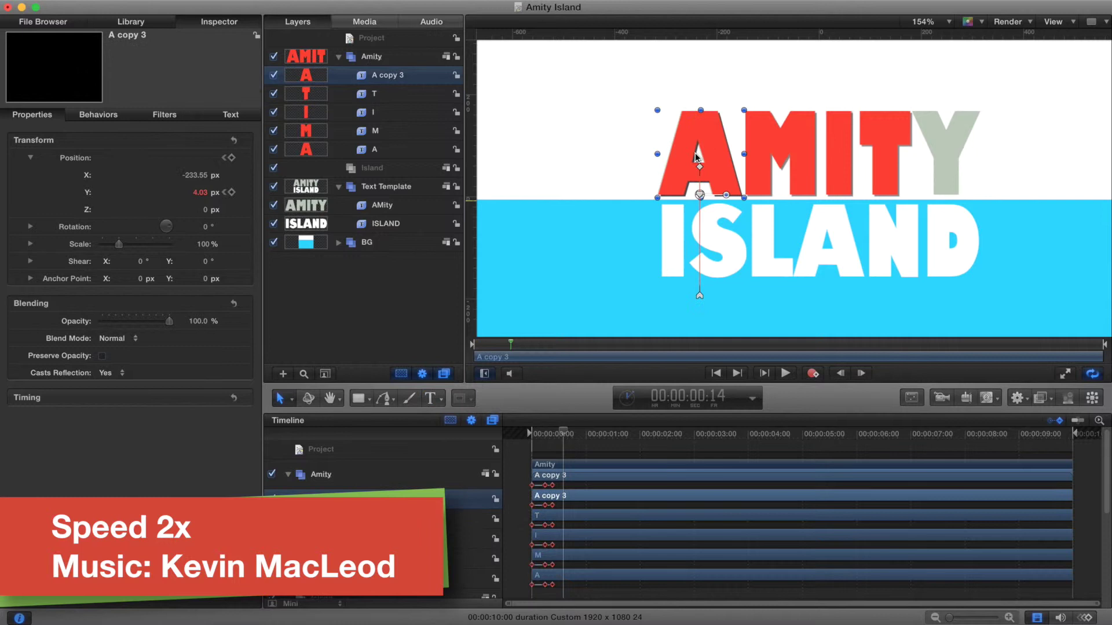
double_click(695, 153)
type("Y")
left_click_drag(193, 179, 337, 174)
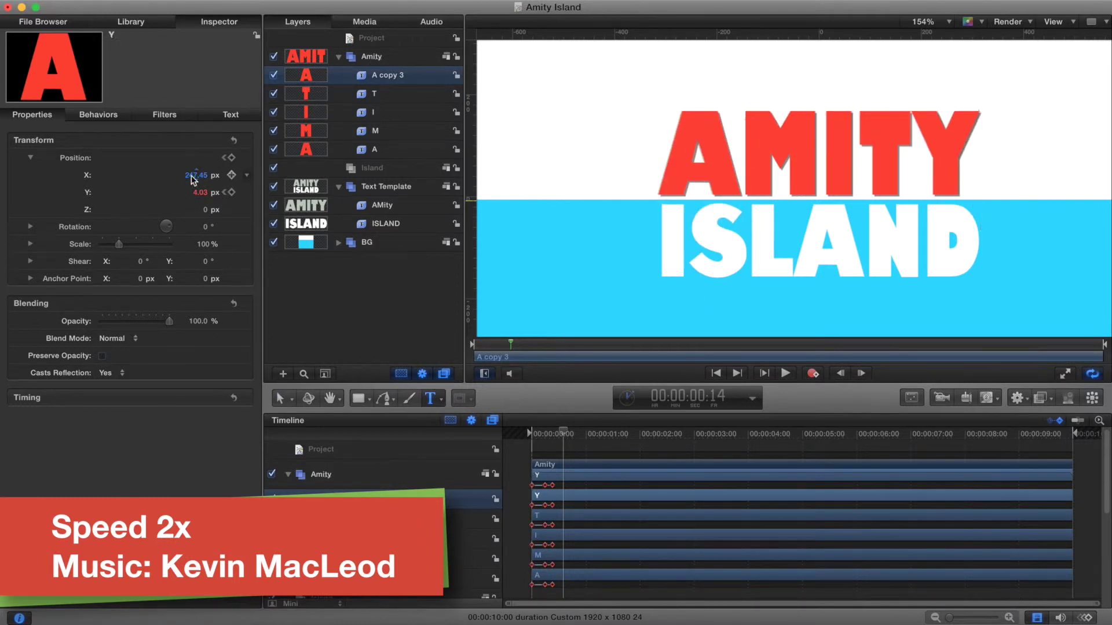
left_click(318, 295)
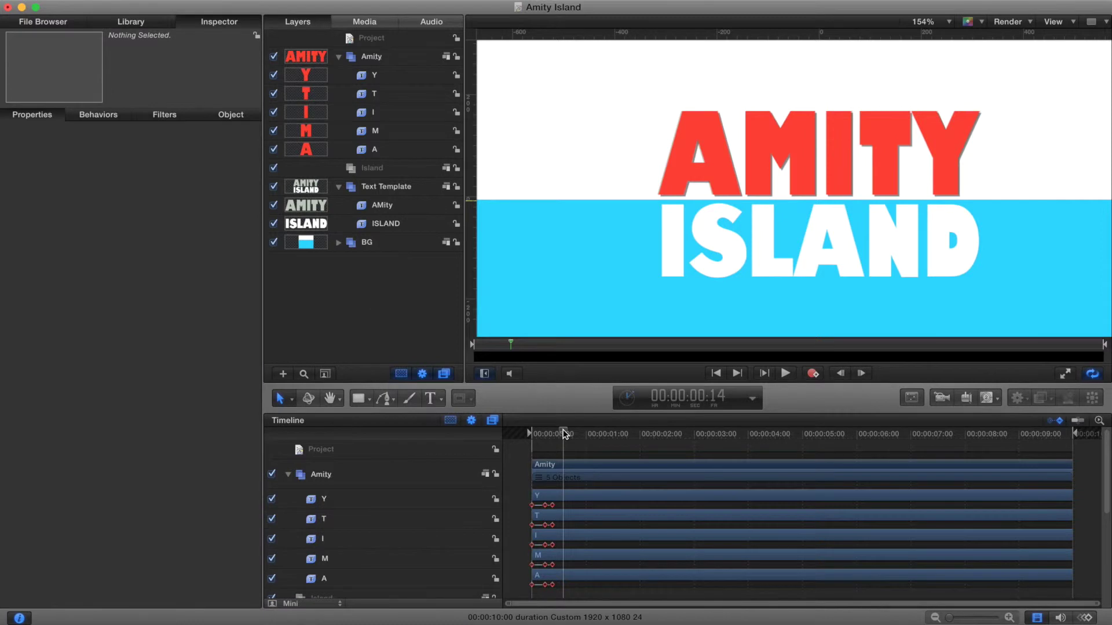
- Hide the grey AMity layer, preview the red letters, and fold the Amity group
left_click(509, 434)
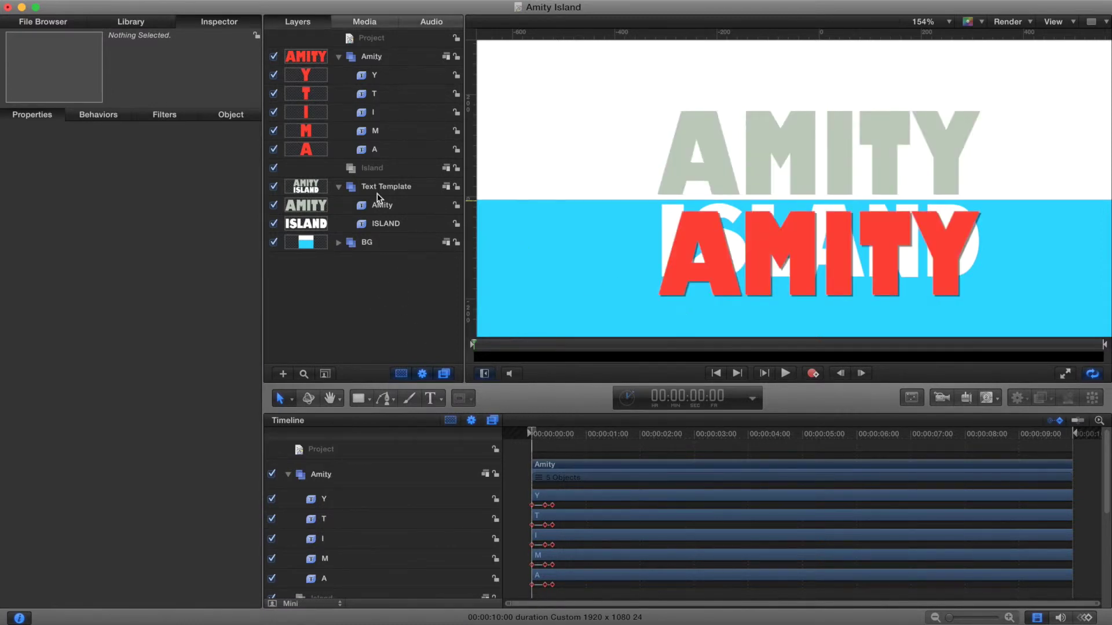
left_click(274, 205)
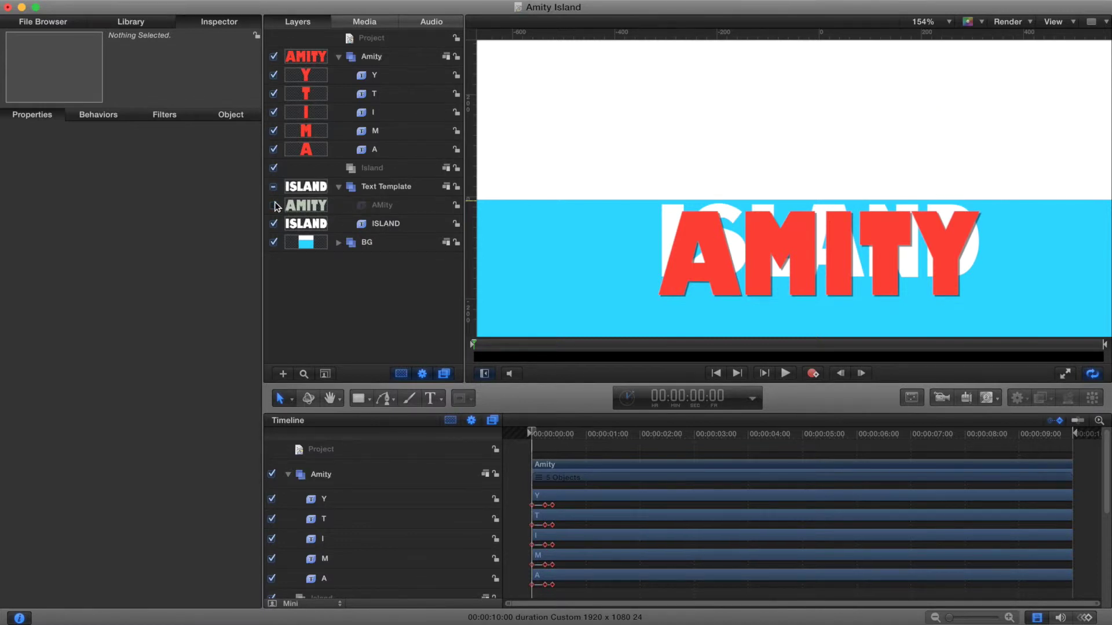
left_click(785, 373)
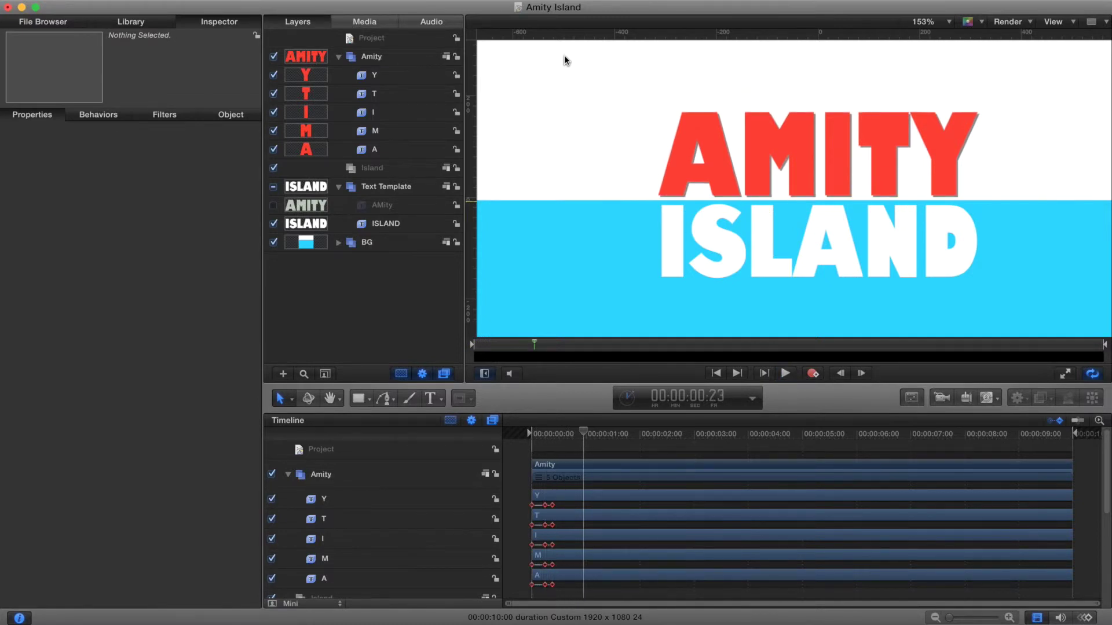
left_click(338, 57)
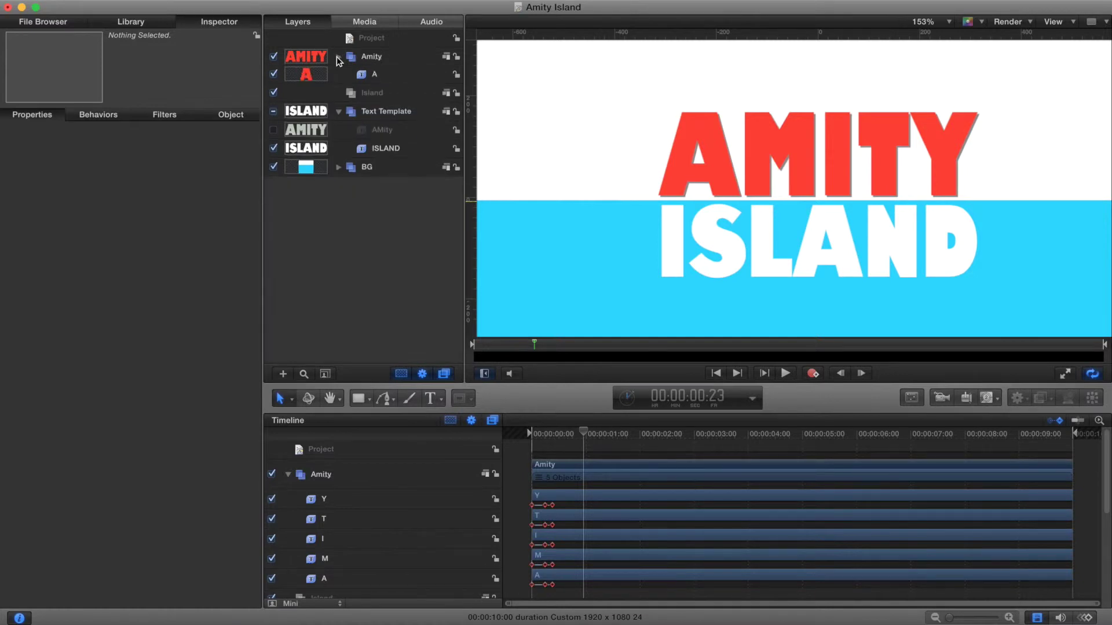
- Hide Amity and place a duplicate of ISLAND inside the Island group
left_click(275, 56)
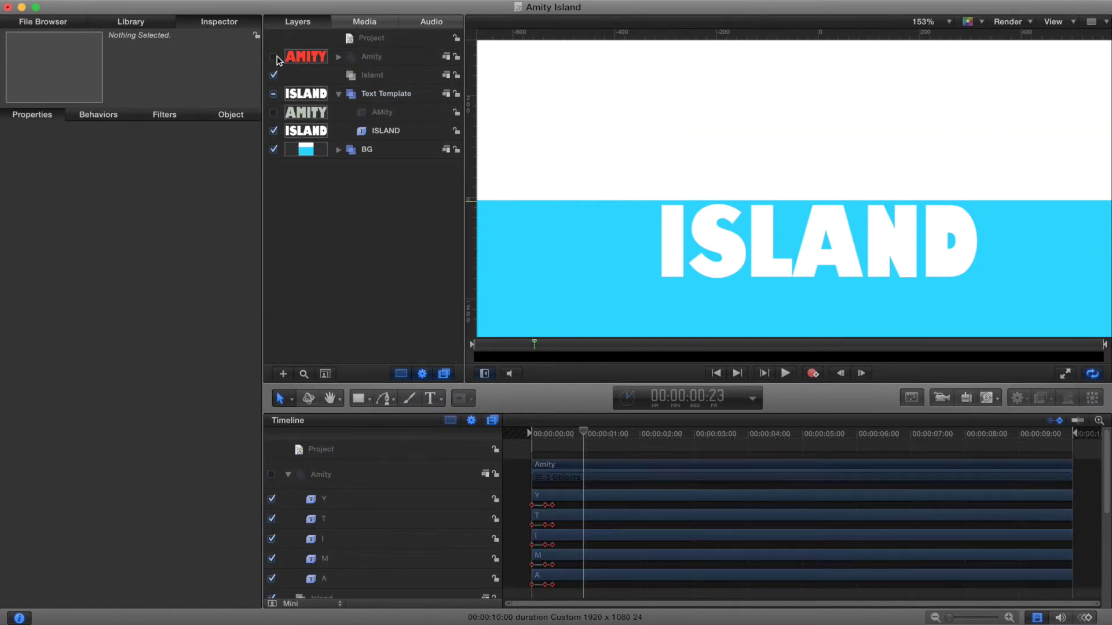
left_click(375, 132)
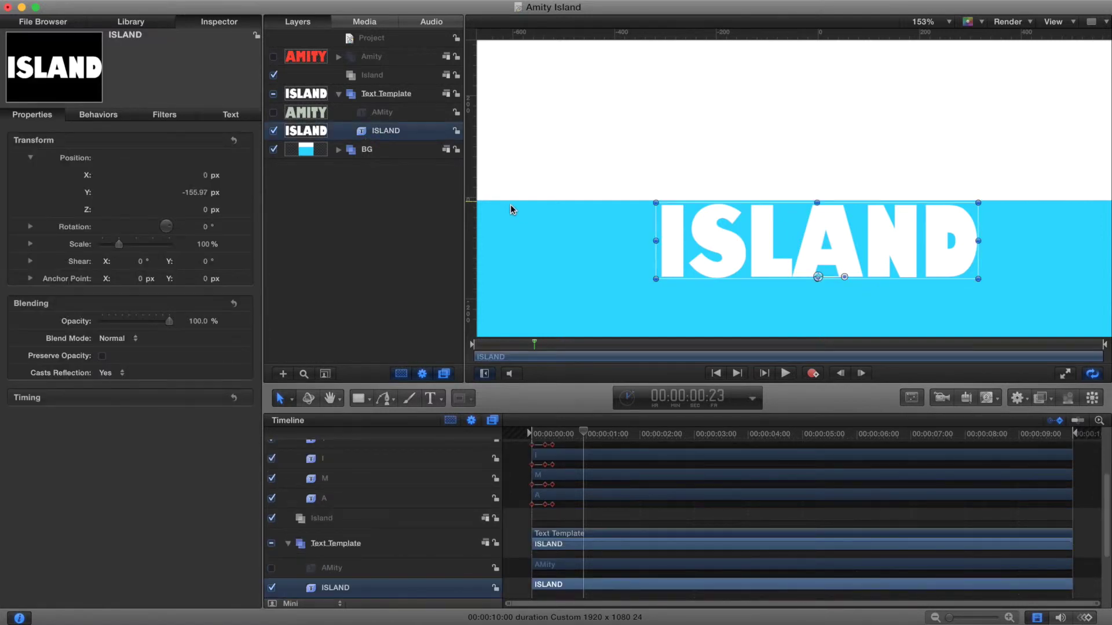
key("super+d")
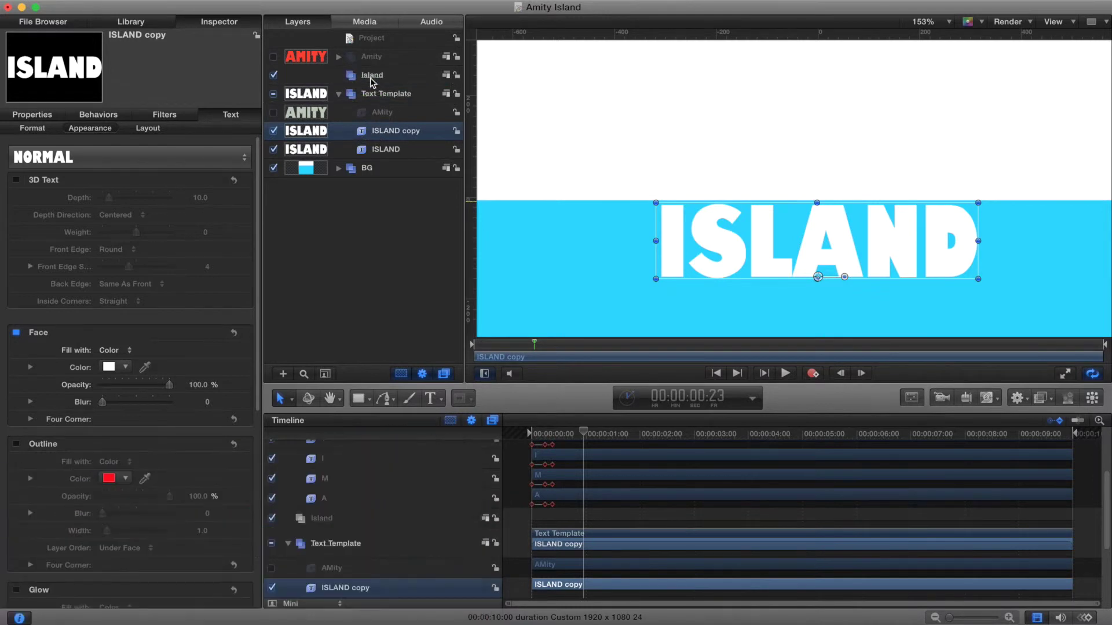
left_click_drag(371, 81, 371, 81)
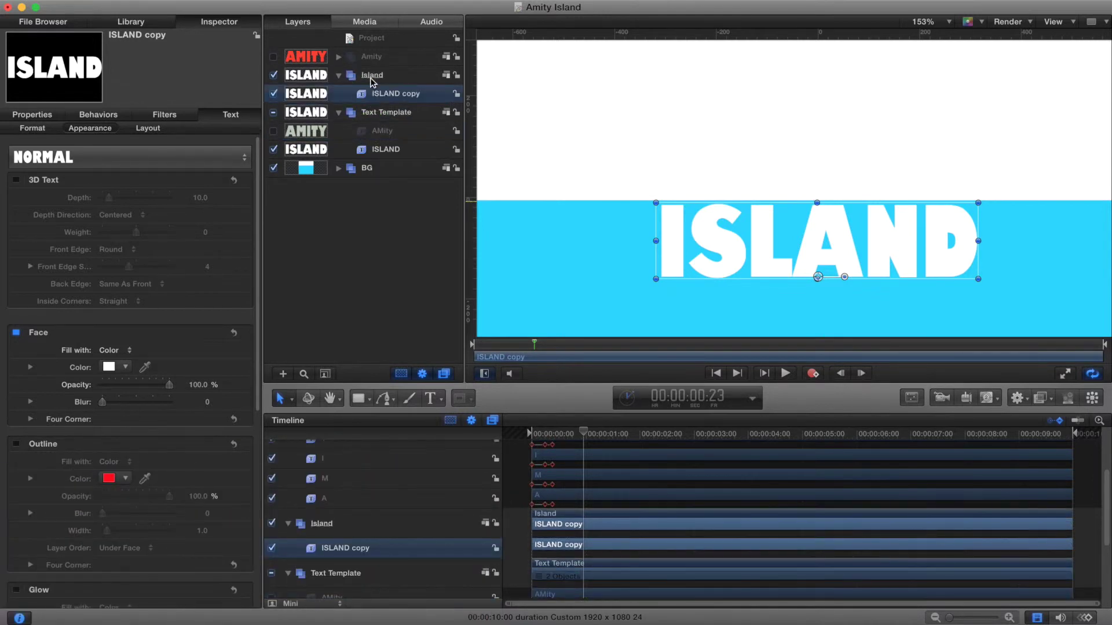
- Set the original ISLAND text's face colour to pale green
left_click(383, 149)
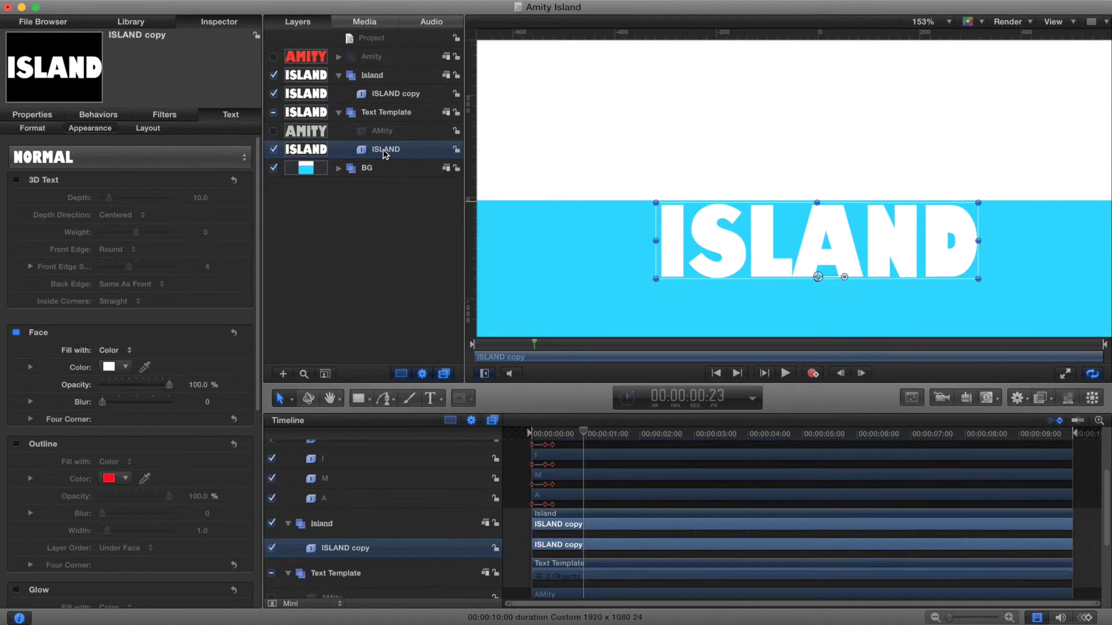
left_click(125, 367)
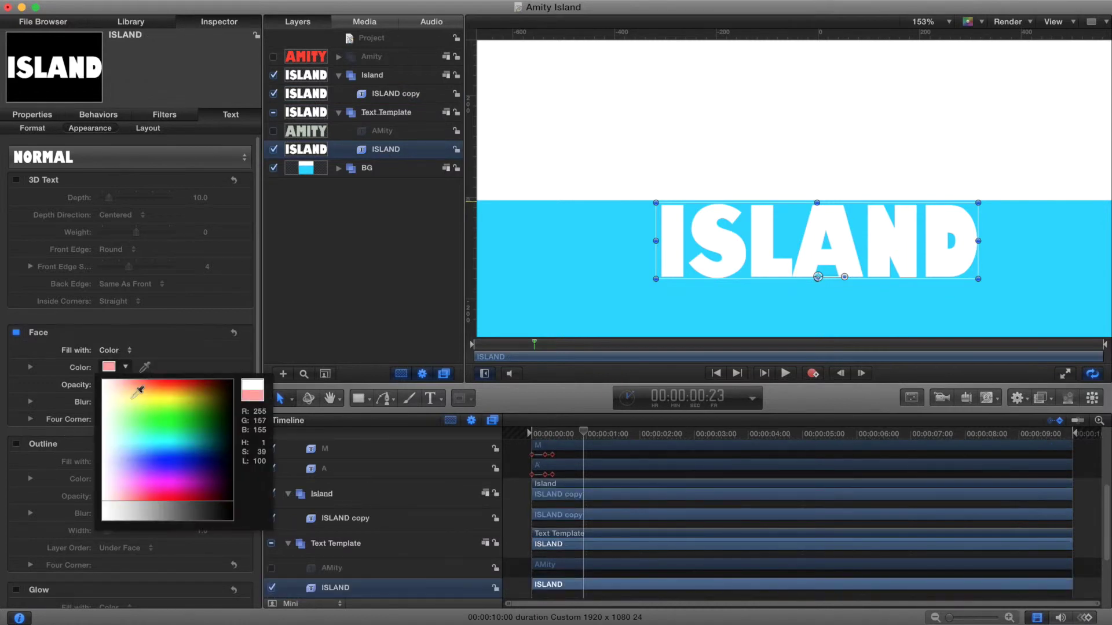
left_click(129, 408)
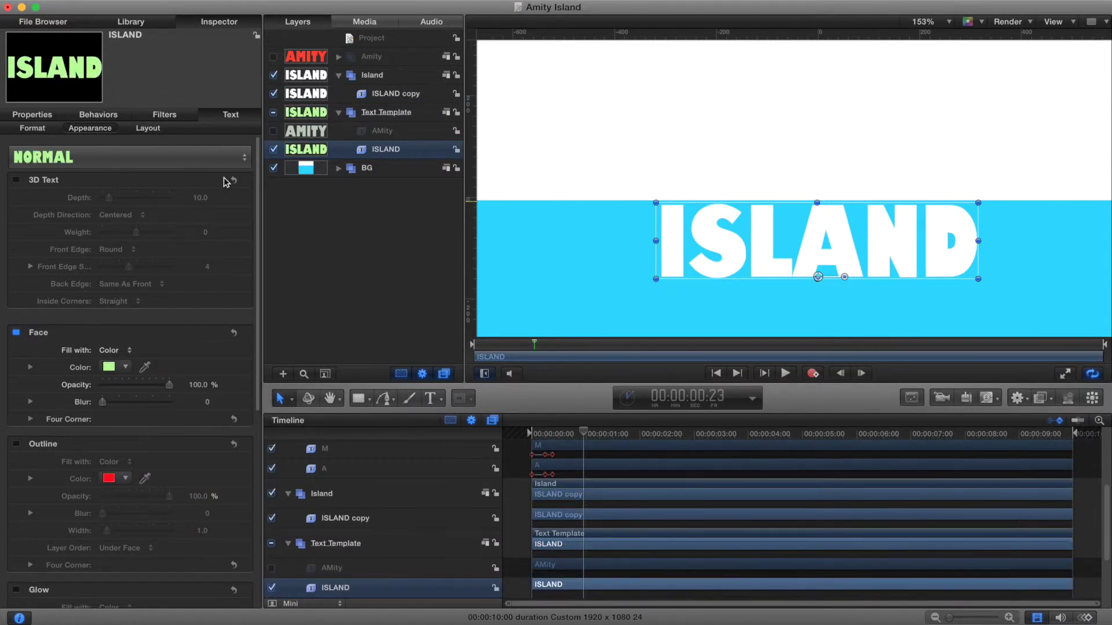
left_click(314, 132)
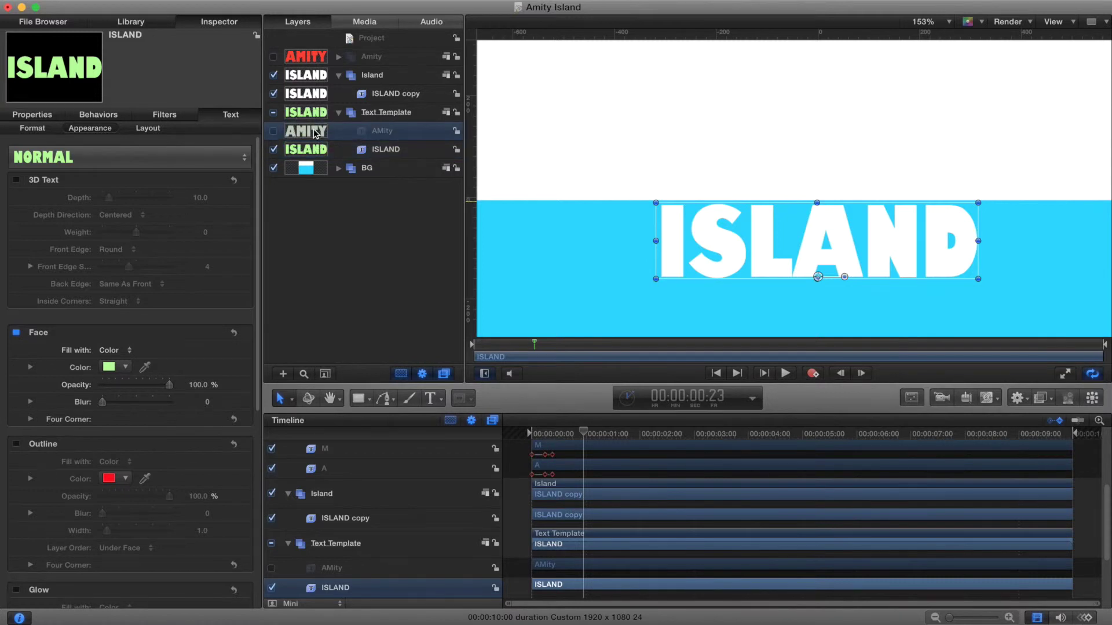
left_click(339, 113)
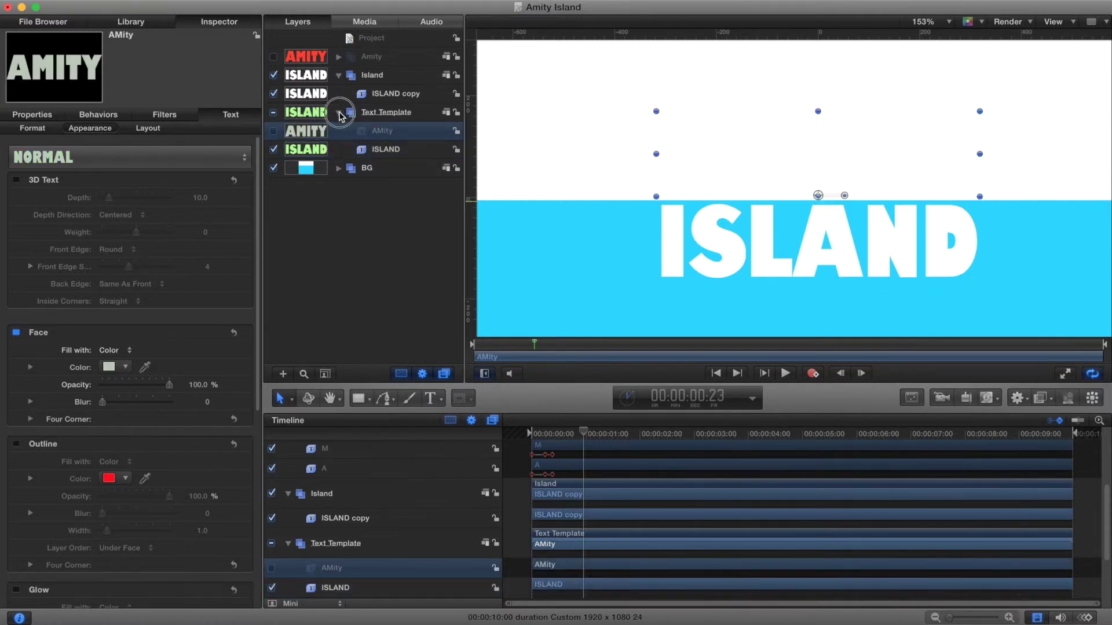
left_click(374, 93)
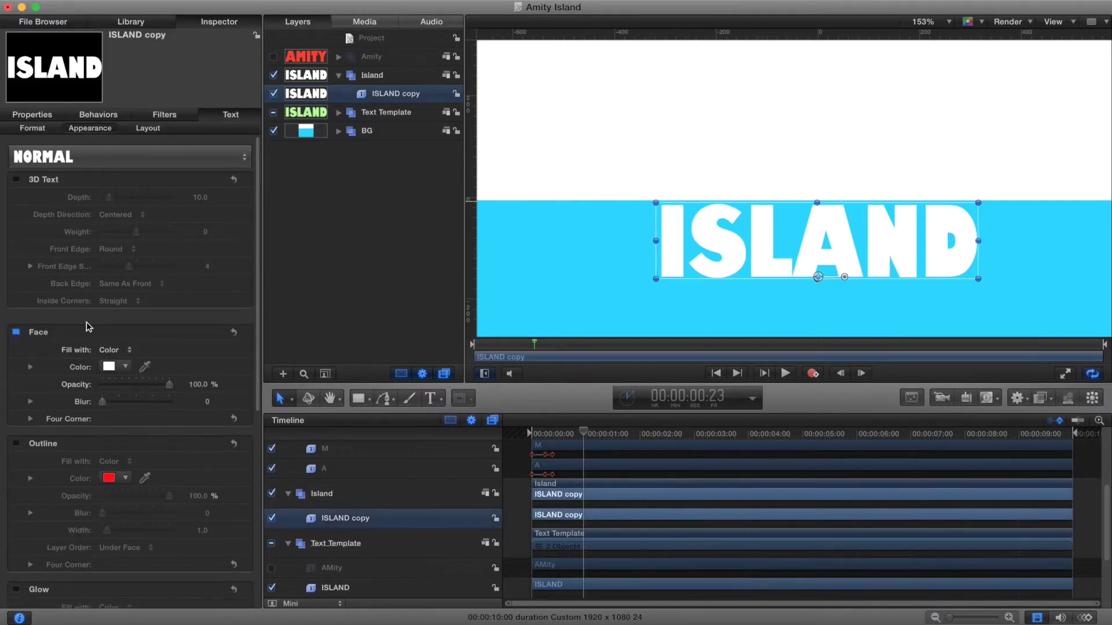
- Turn on the copy's drop shadow and retype its text as a single I
scroll(86, 322, "down", 10)
left_click(16, 437)
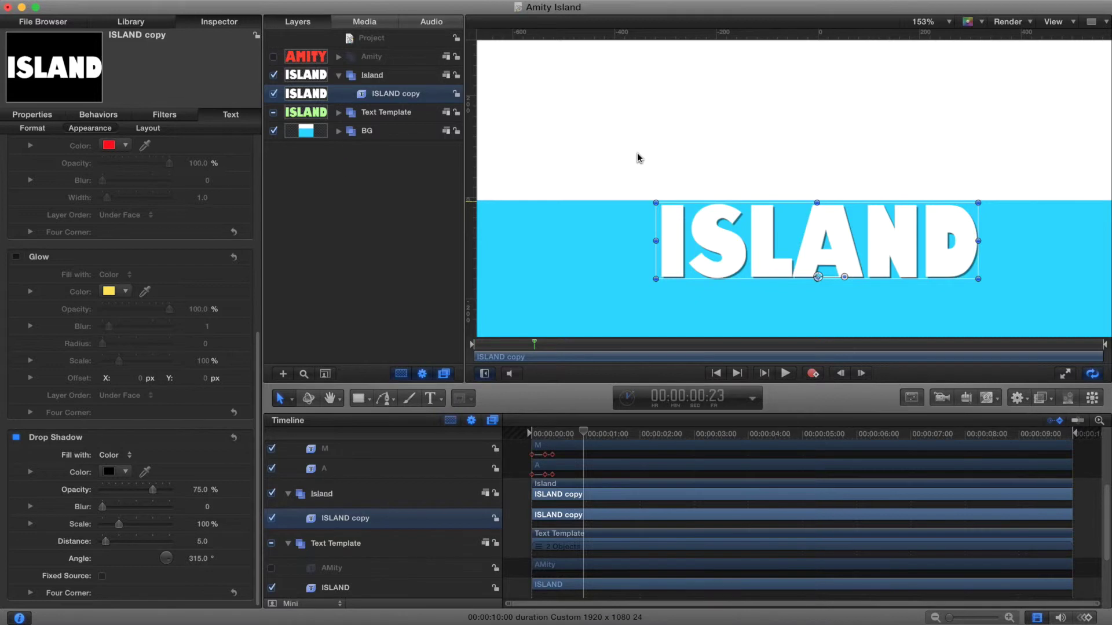
double_click(694, 242)
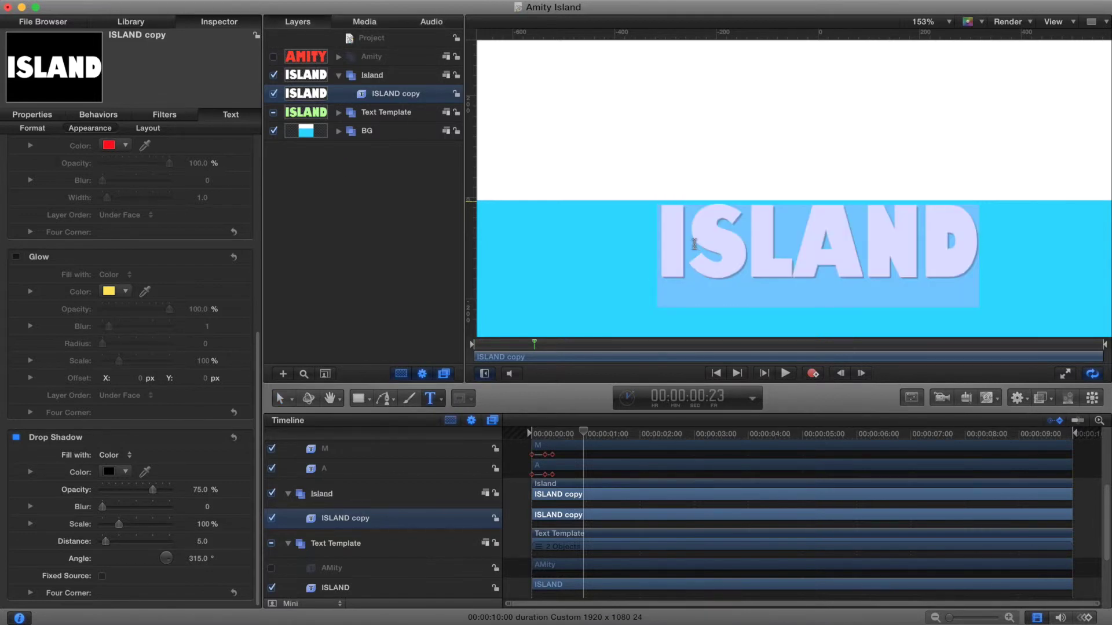
type("I")
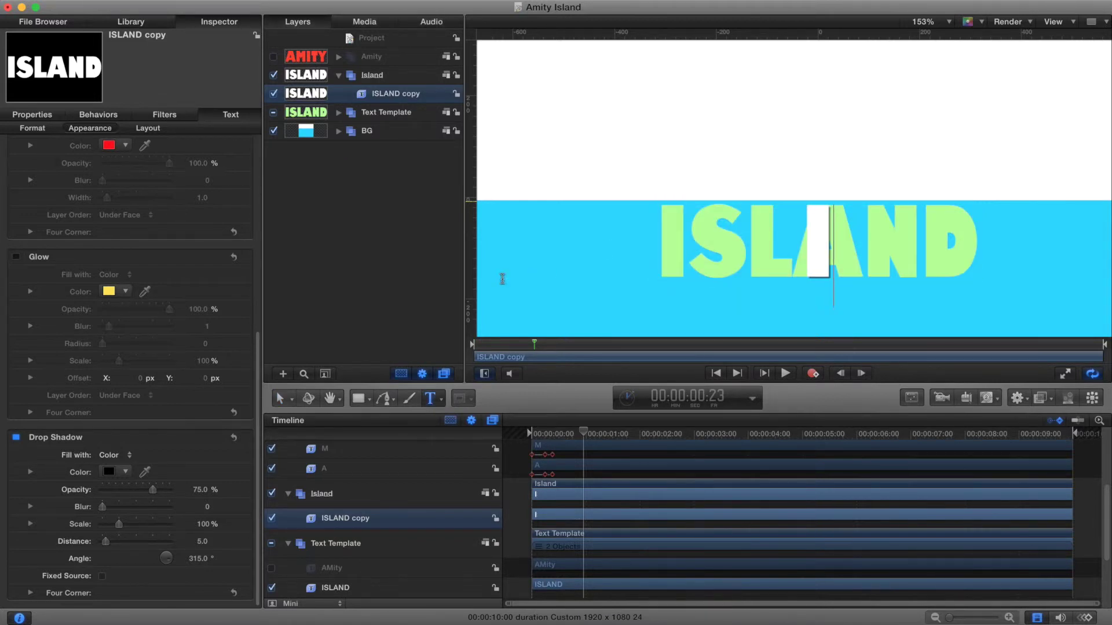
- Move the I to Position X -287.25 px over ISLAND's first letter, back at frame 0
left_click(32, 115)
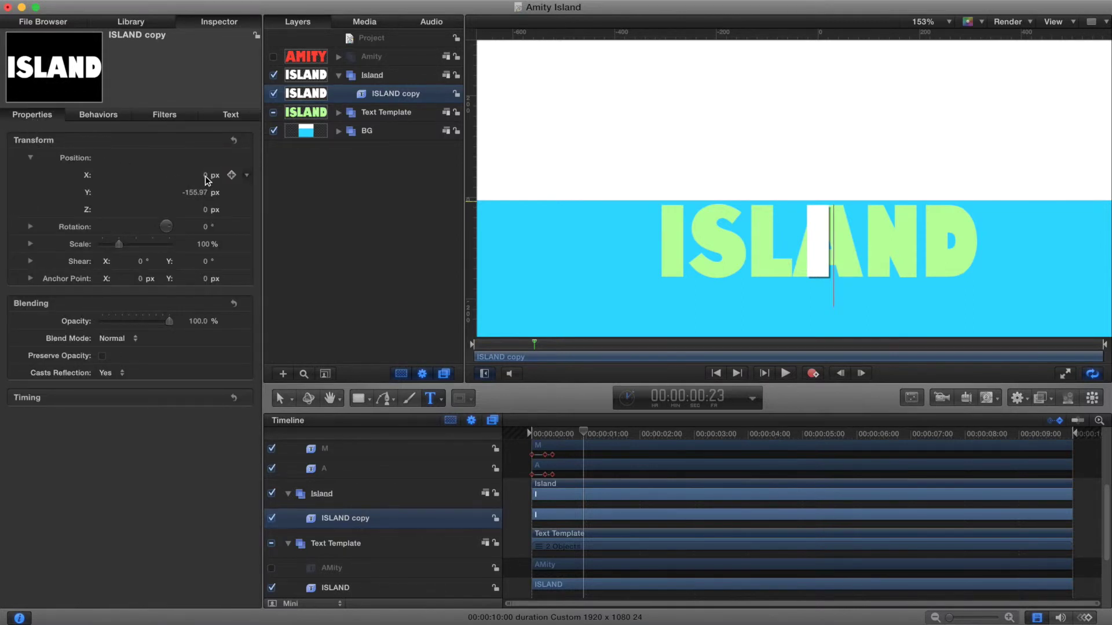
mouse_move(206, 180)
left_mouse_down()
mouse_move(168, 181)
mouse_move(194, 175)
left_mouse_up()
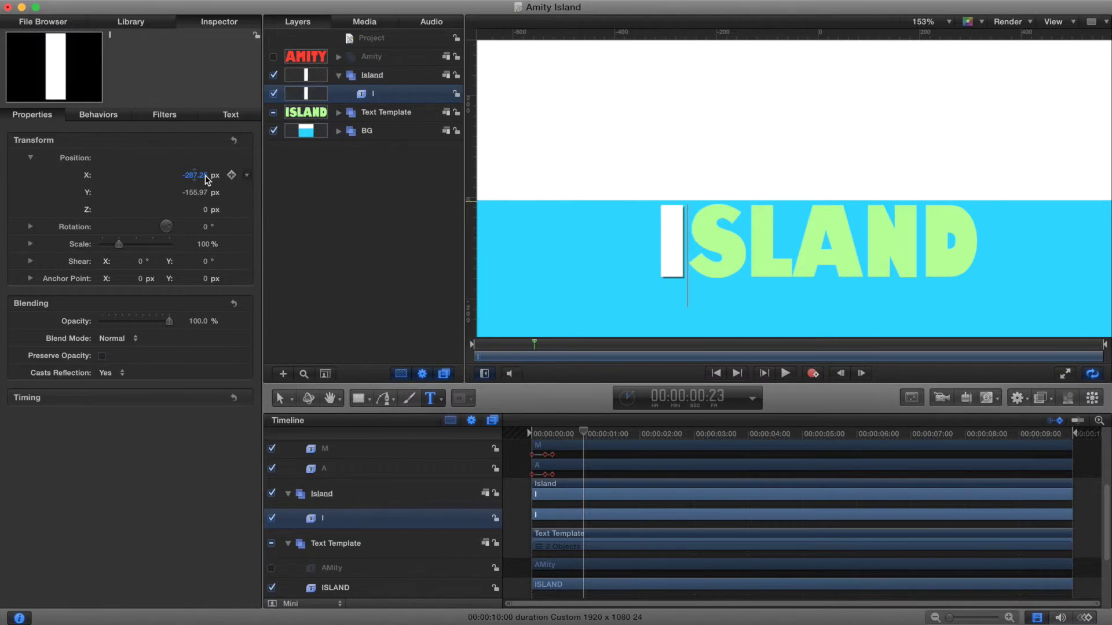
left_click(719, 374)
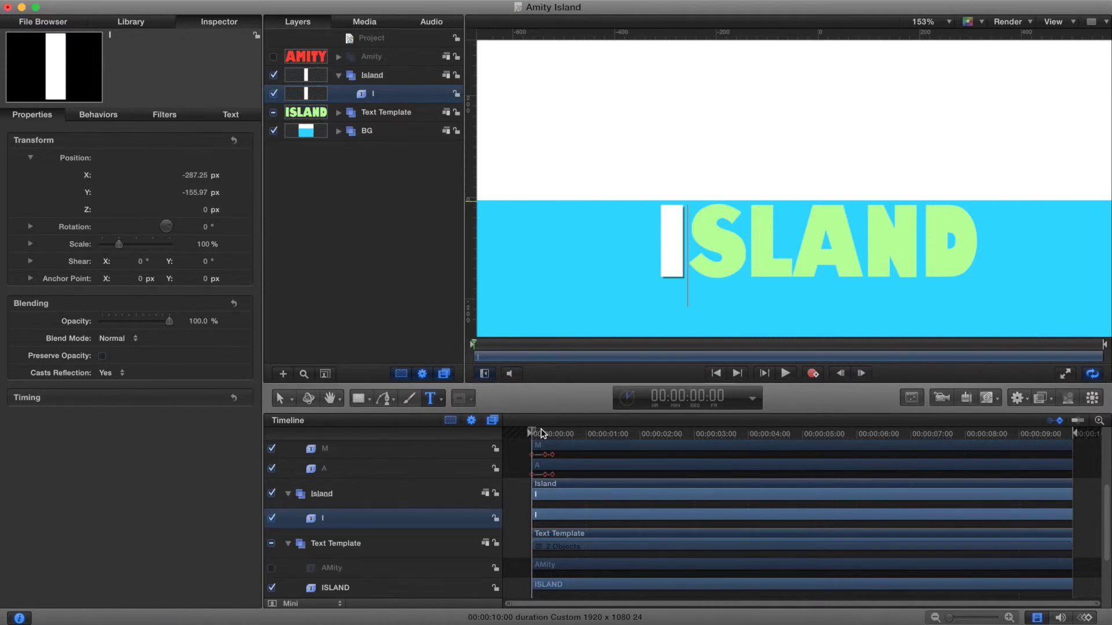
- Add Position keyframes for the I at frames 0, 6 and 9
left_click(231, 192)
key("Right")
key("Right")
key("Right")
key("Right")
key("Right")
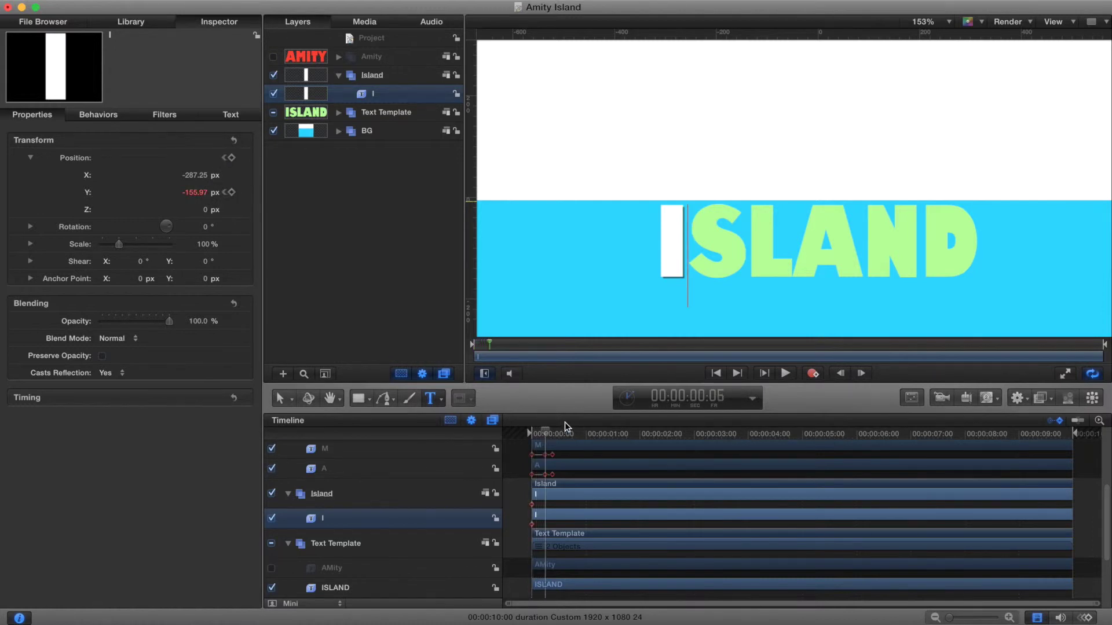
left_click(232, 193)
key("Right")
key("Right")
key("Right")
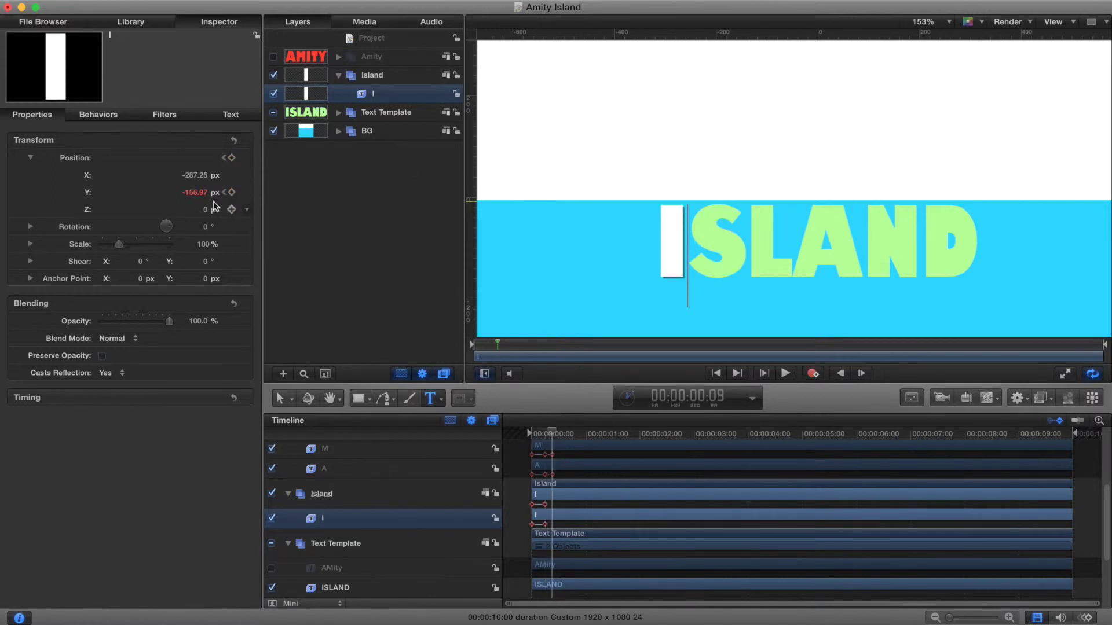
left_click(232, 193)
- Set the I's Y to -210.79 px at frame 6 and 20.03 px at frame 0
left_click(224, 193)
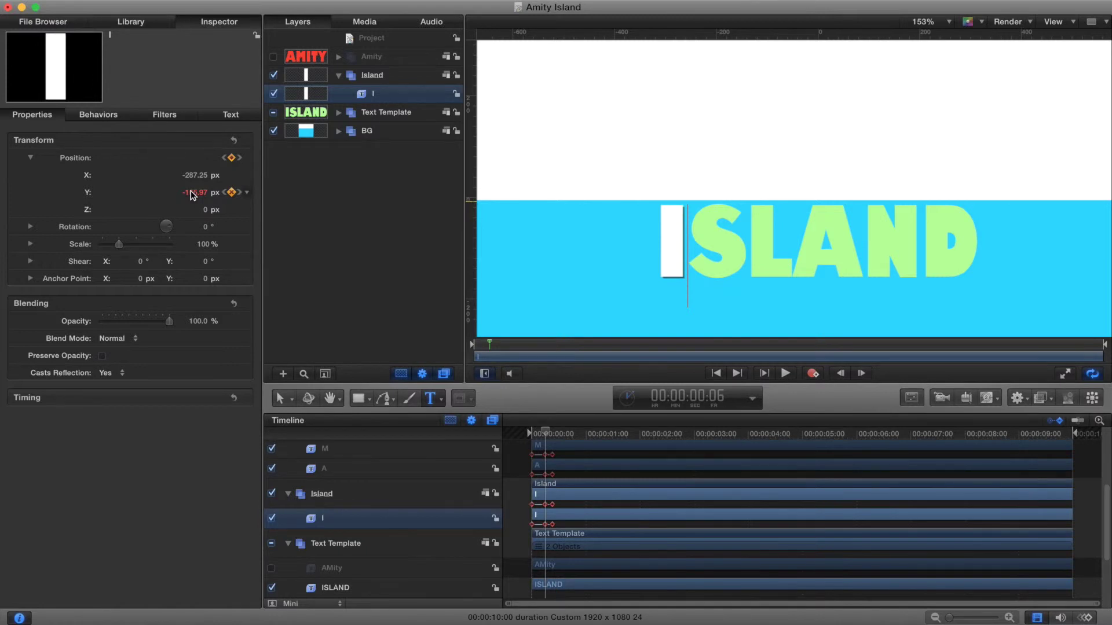
mouse_move(191, 195)
left_mouse_down()
mouse_move(191, 206)
mouse_move(194, 189)
left_mouse_up()
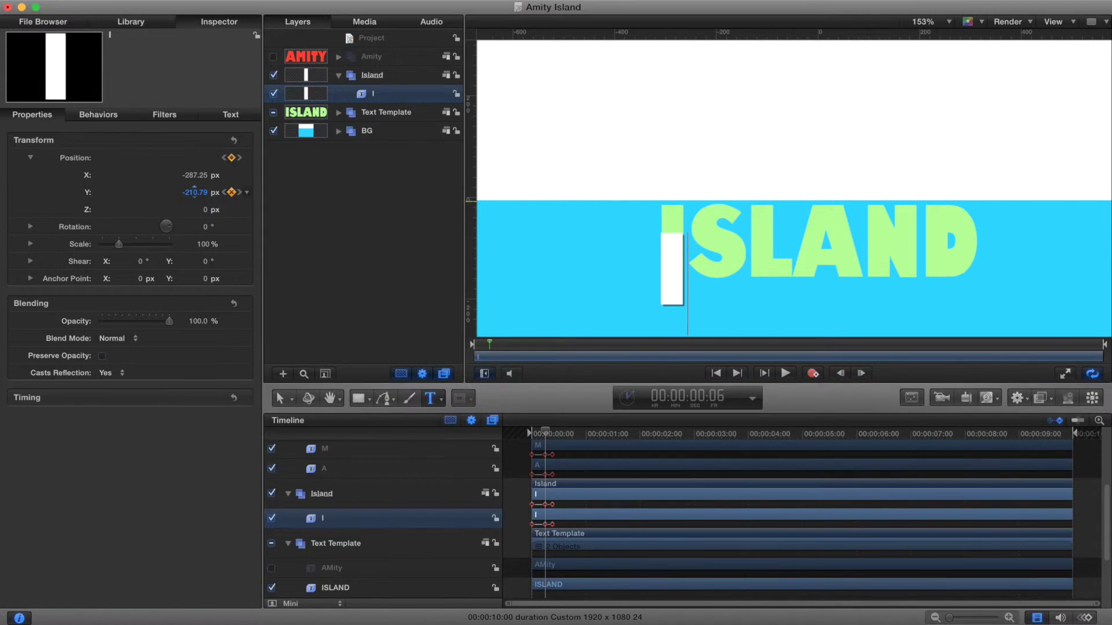
left_click(223, 191)
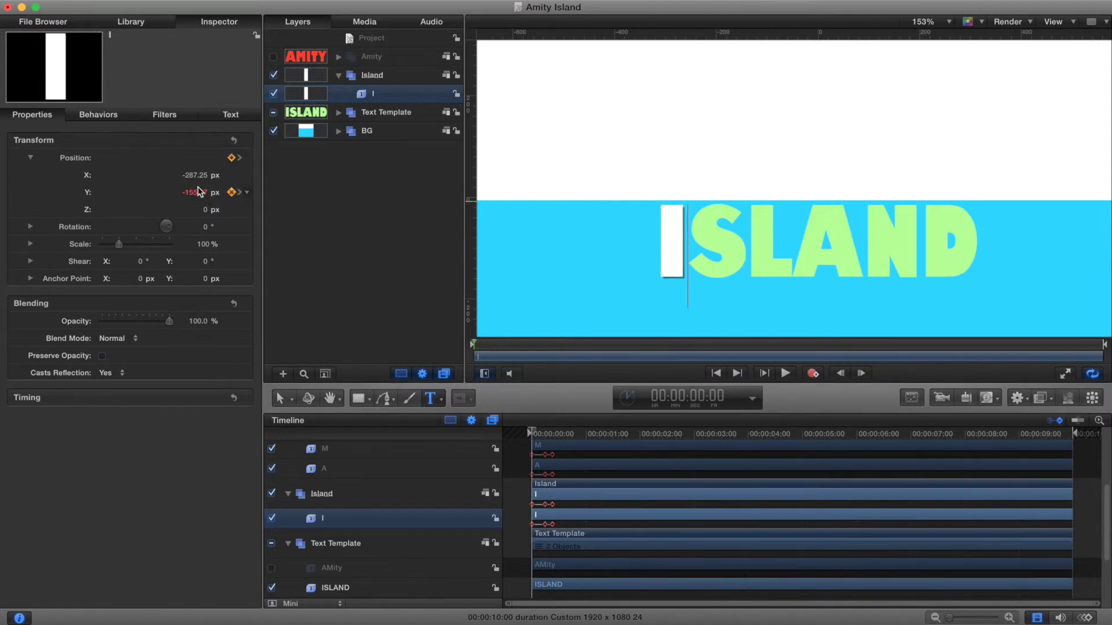
left_click_drag(195, 194, 197, 190)
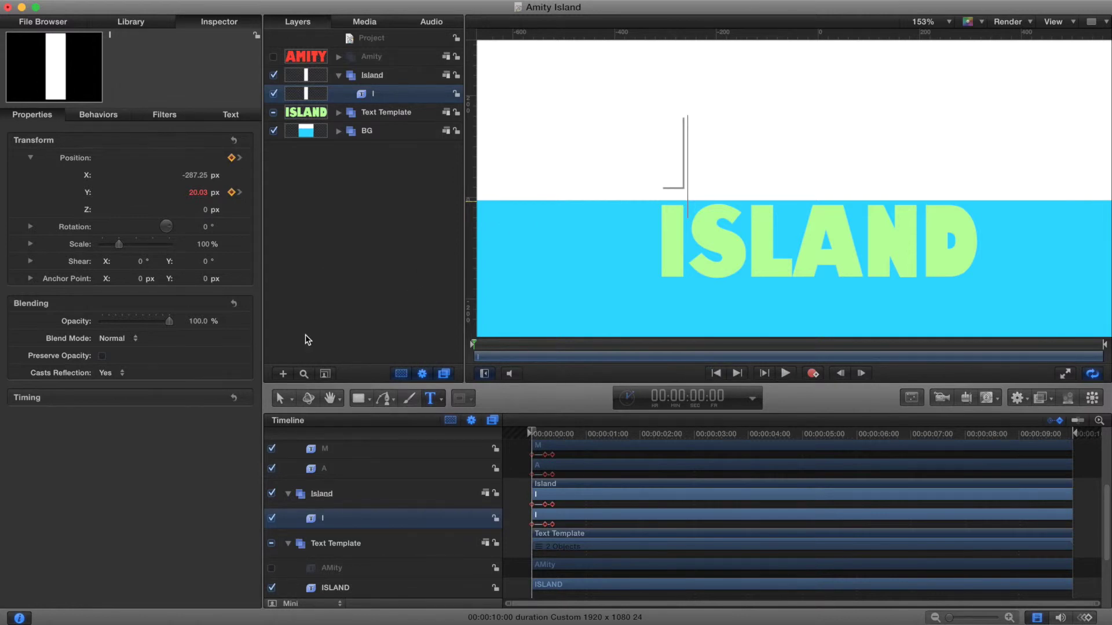
left_click(280, 398)
left_click(355, 222)
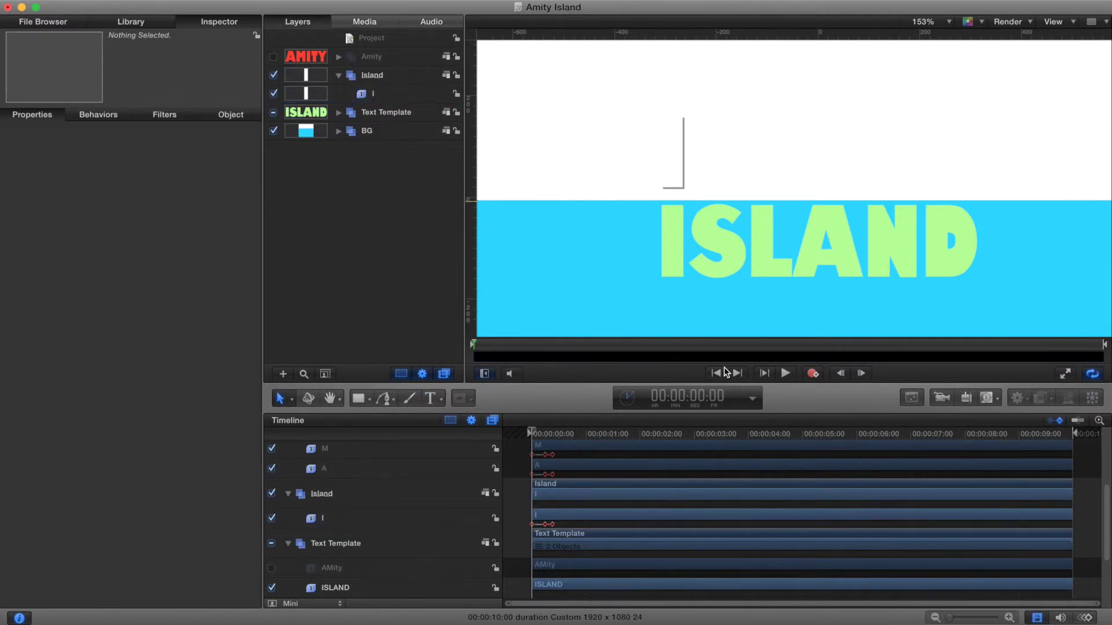
- Preview the I's bounce, scrub back to about frame 10, and select the I layer
left_click(785, 373)
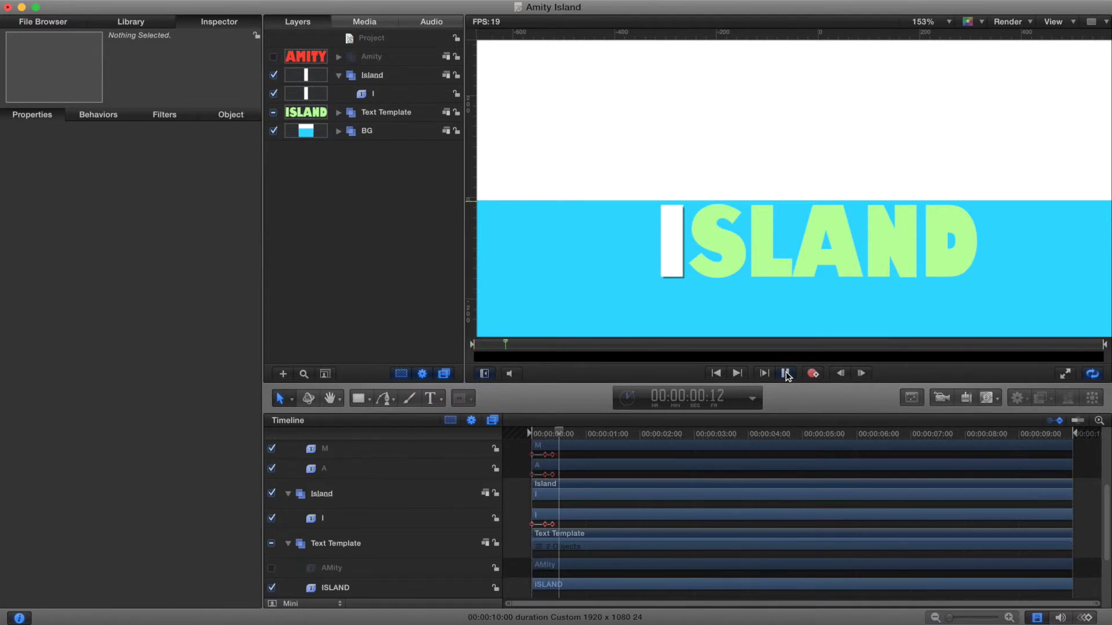
left_click(785, 373)
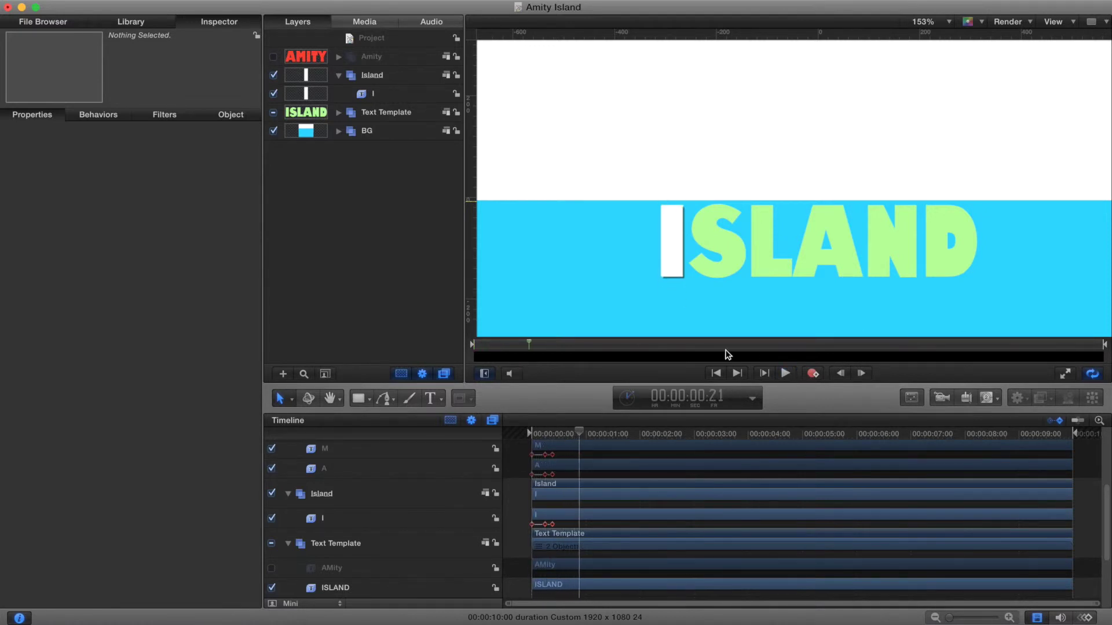
mouse_move(578, 432)
left_mouse_down()
mouse_move(548, 432)
mouse_move(558, 431)
left_mouse_up()
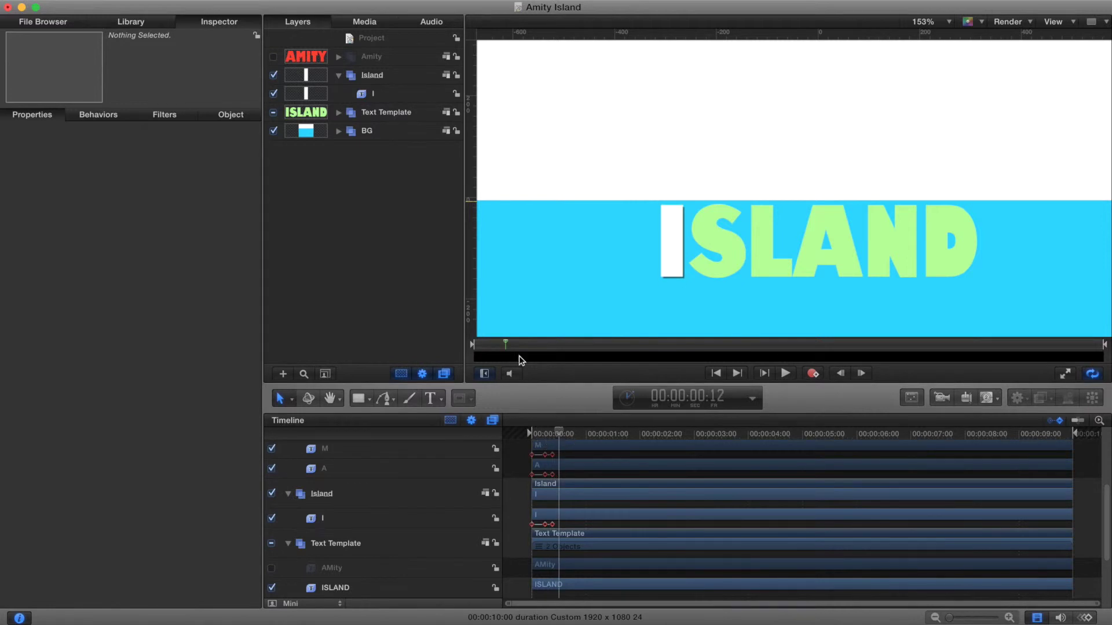
left_click(374, 92)
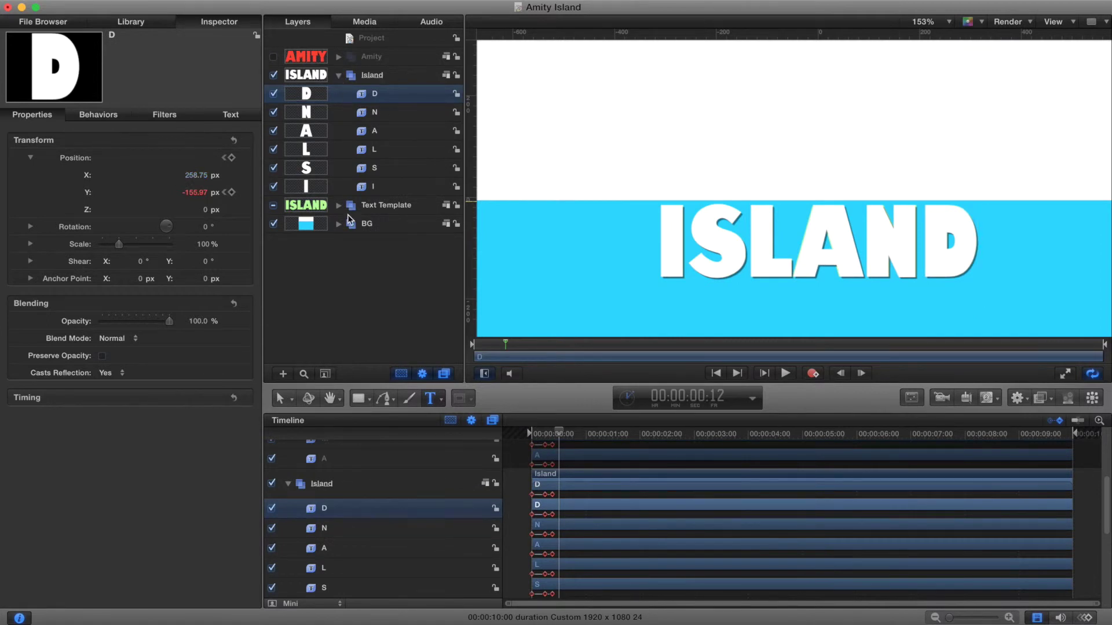
- Hide and collapse the Text Template group, and clear the D letter selection
left_click(339, 206)
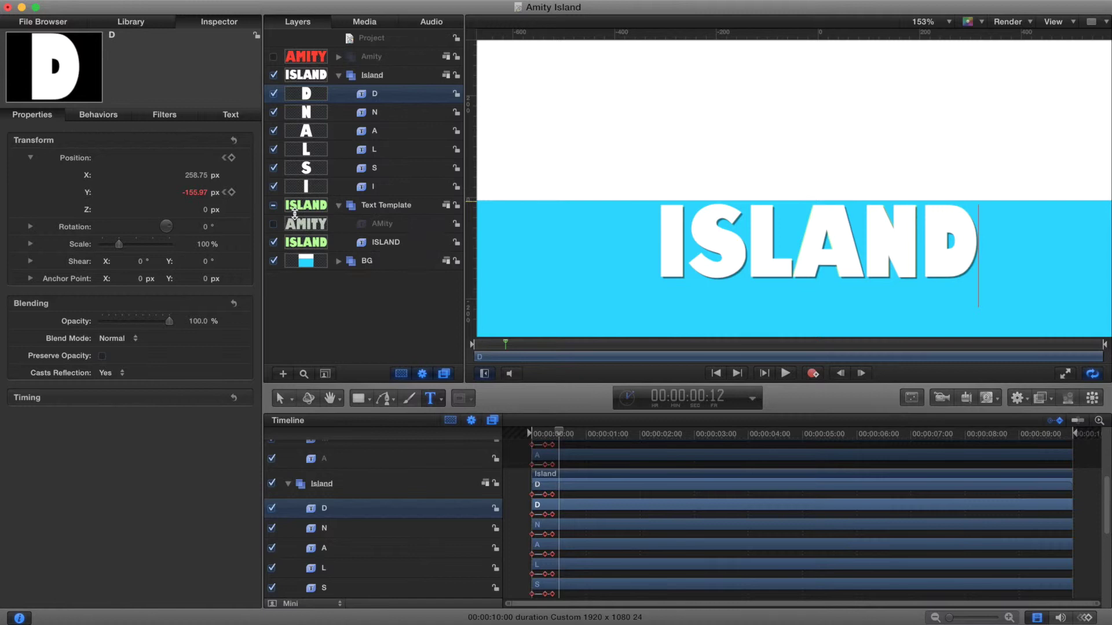
left_click(273, 205)
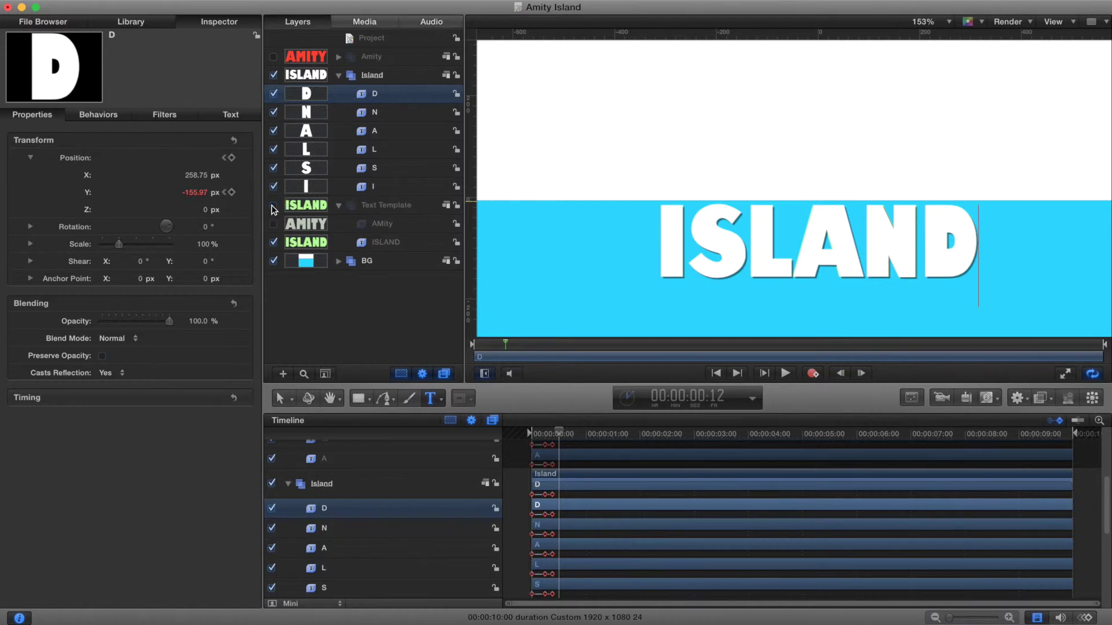
left_click(338, 205)
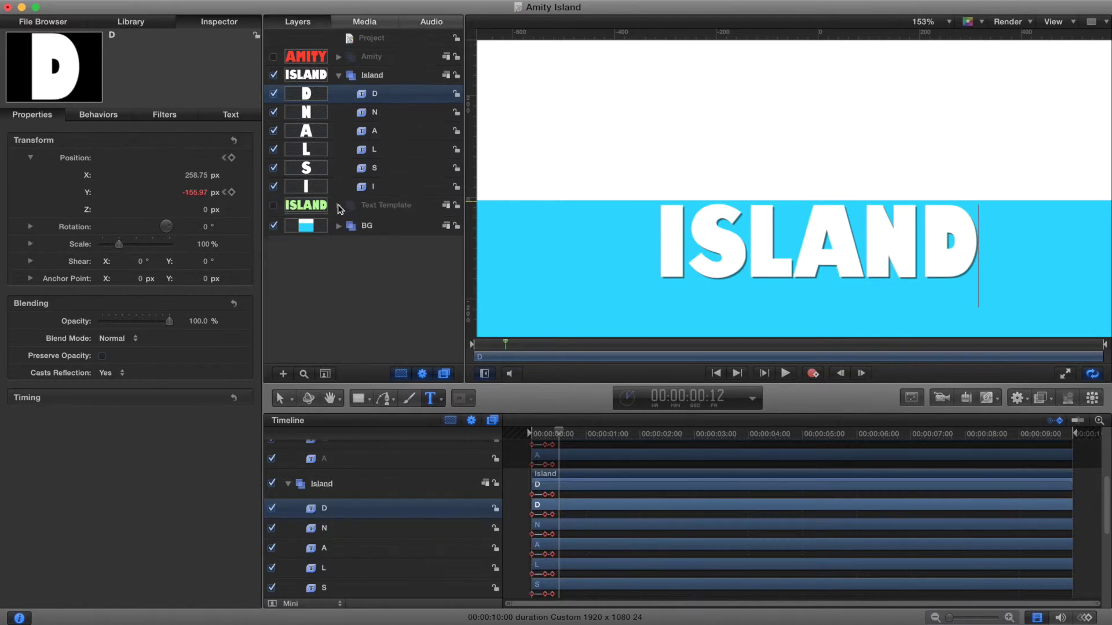
left_click(373, 270)
- Preview the ISLAND letters animating in from the start, then collapse the Island group
left_click(721, 377)
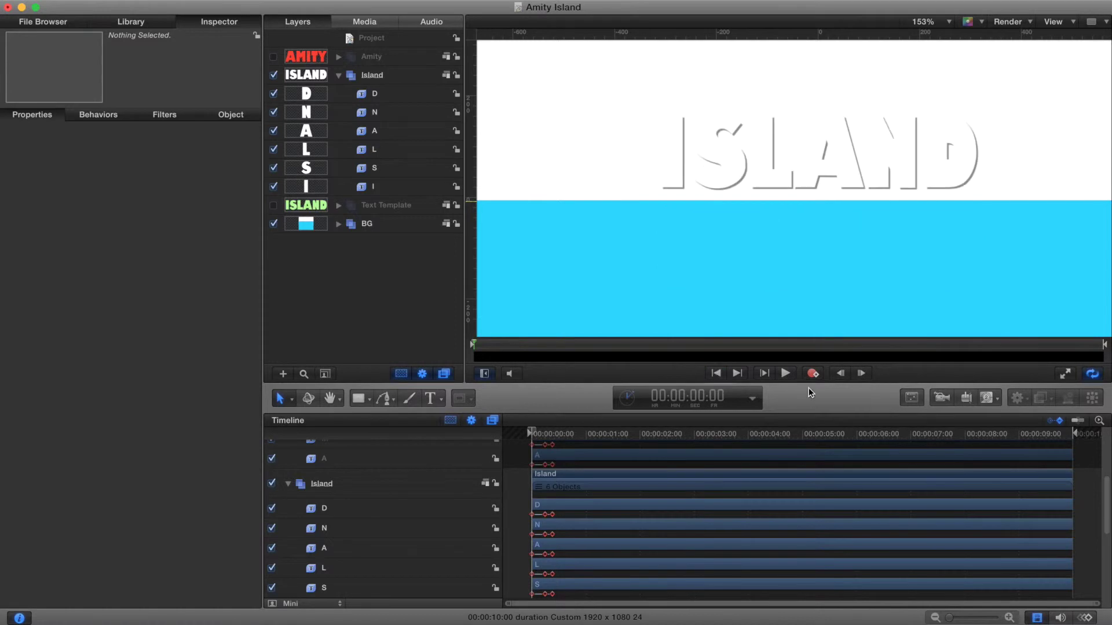
left_click(785, 375)
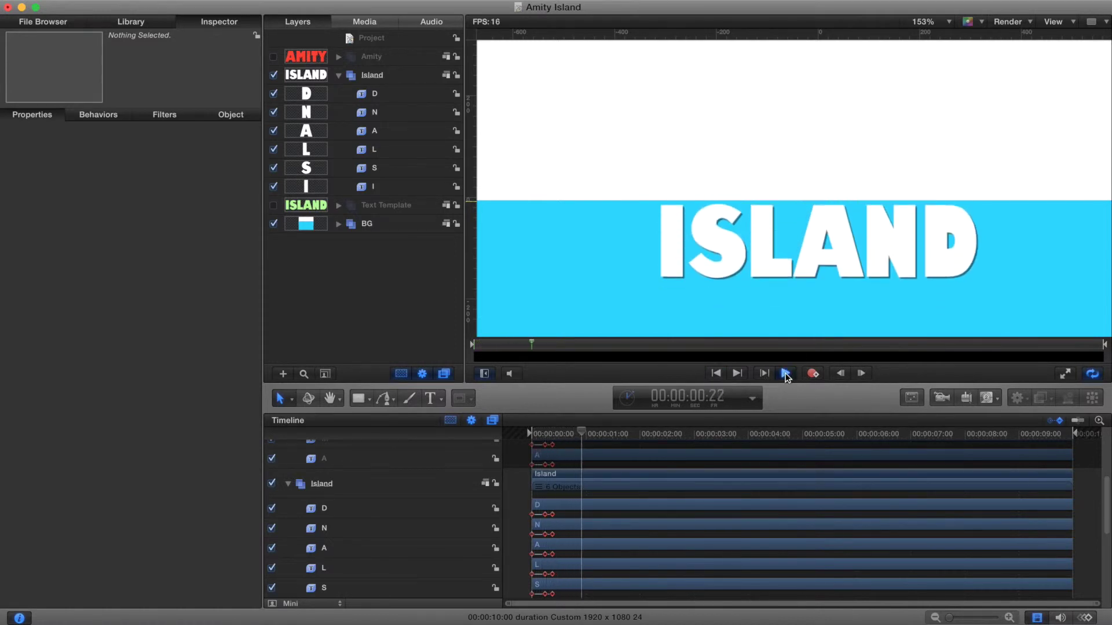
left_click(786, 375)
left_click(714, 373)
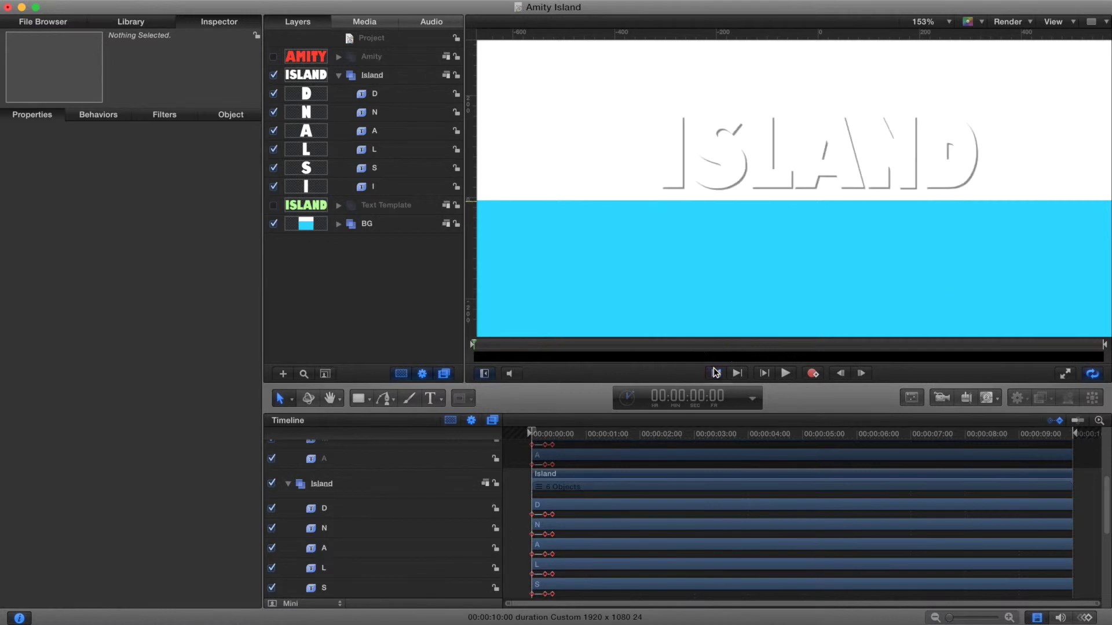
left_click(338, 75)
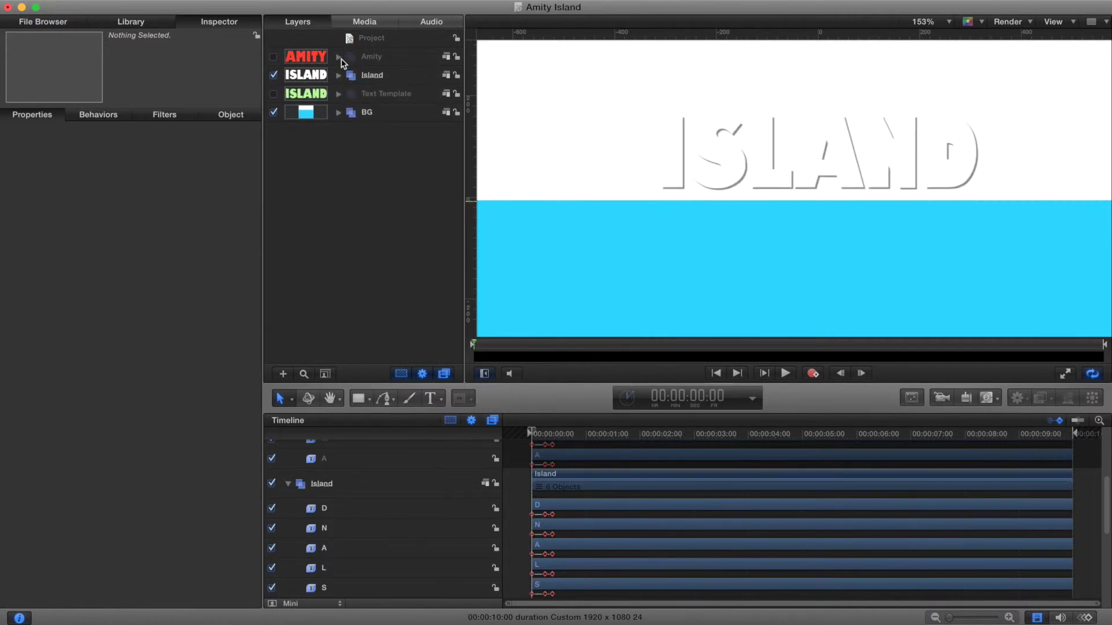
- Expand the Amity group, select A, and zoom the timeline in to individual frames
left_click(338, 57)
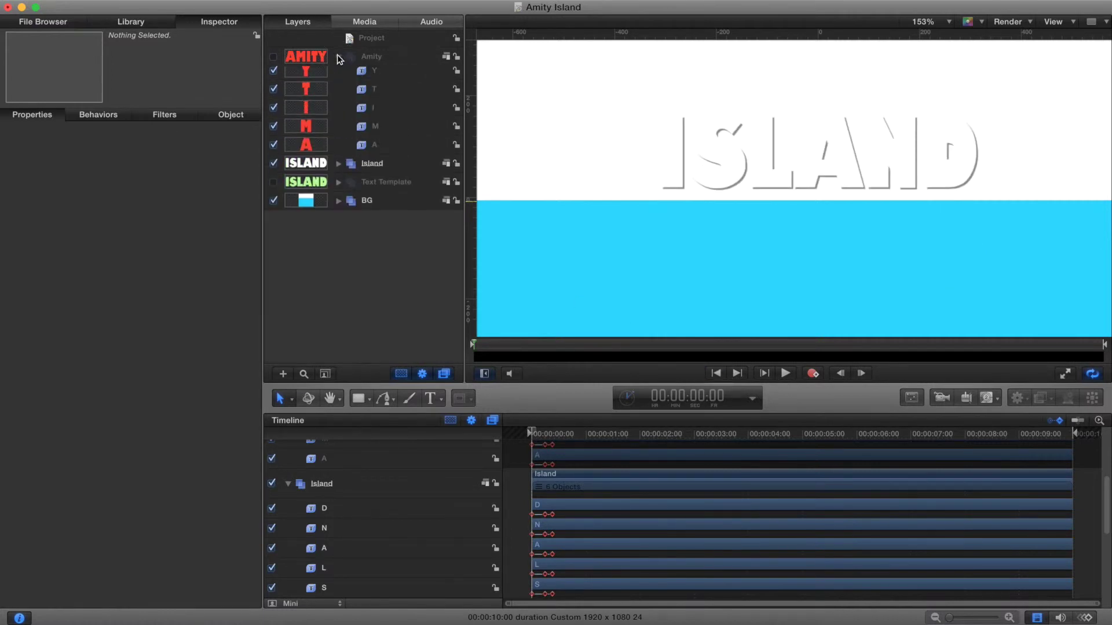
left_click(367, 151)
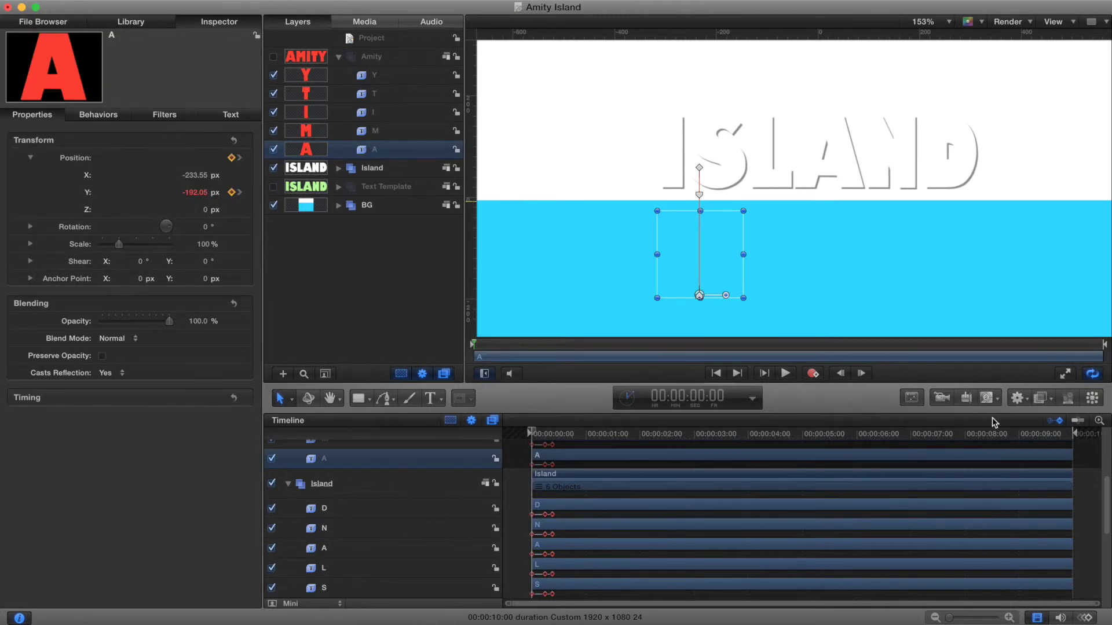
left_click_drag(953, 618, 994, 616)
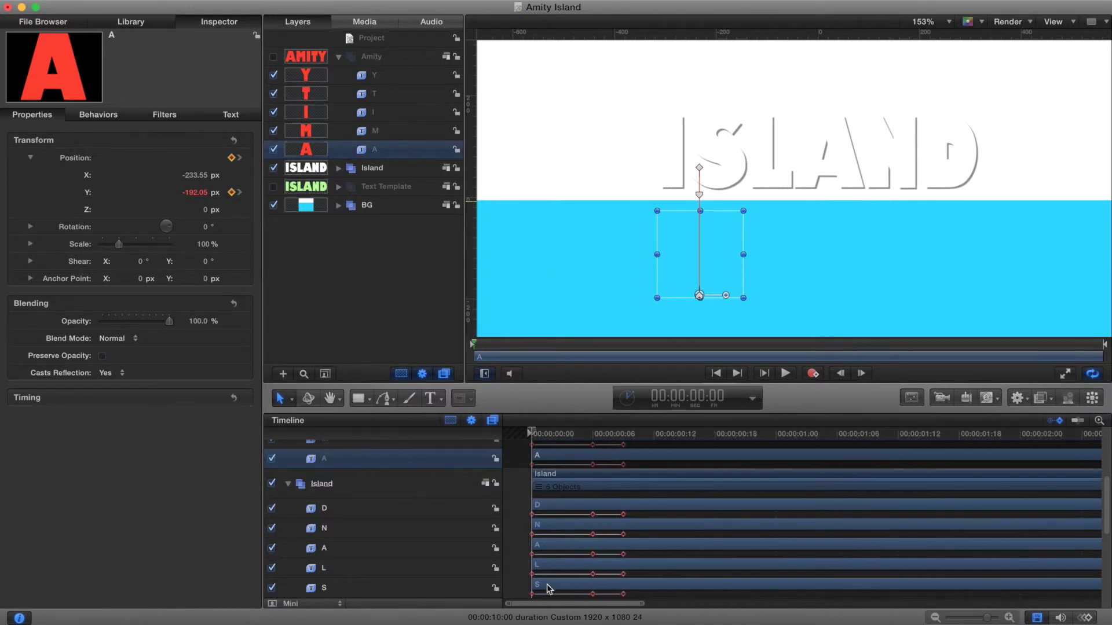
scroll(643, 494, "up", 3)
- Delay the M letter by two frames and the I letter to start at frame 5
left_click(392, 134)
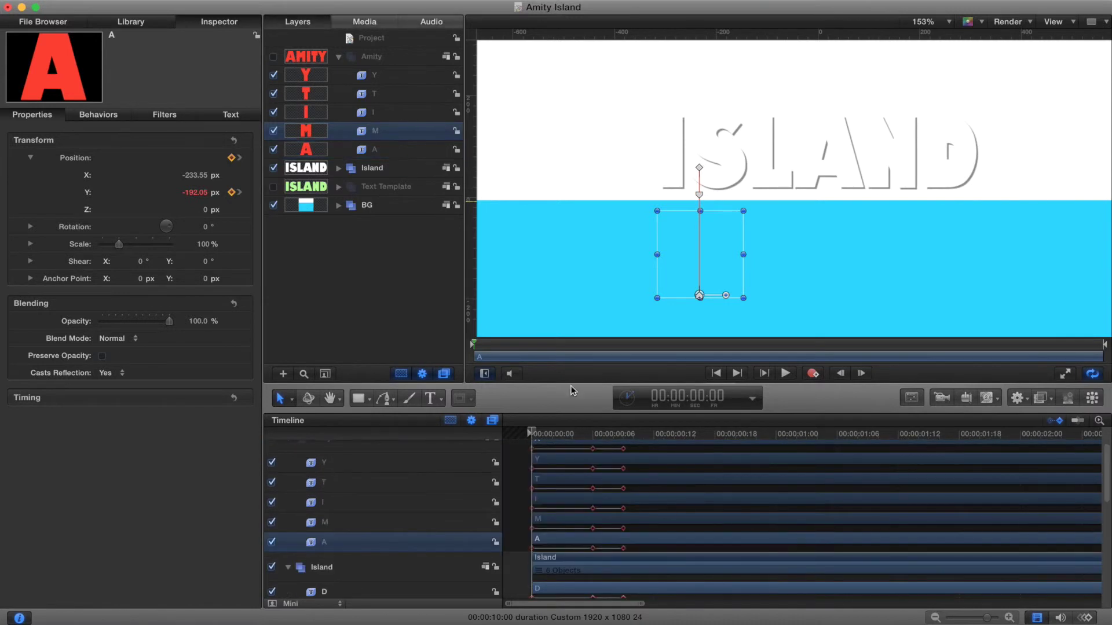
left_click_drag(591, 522, 619, 524)
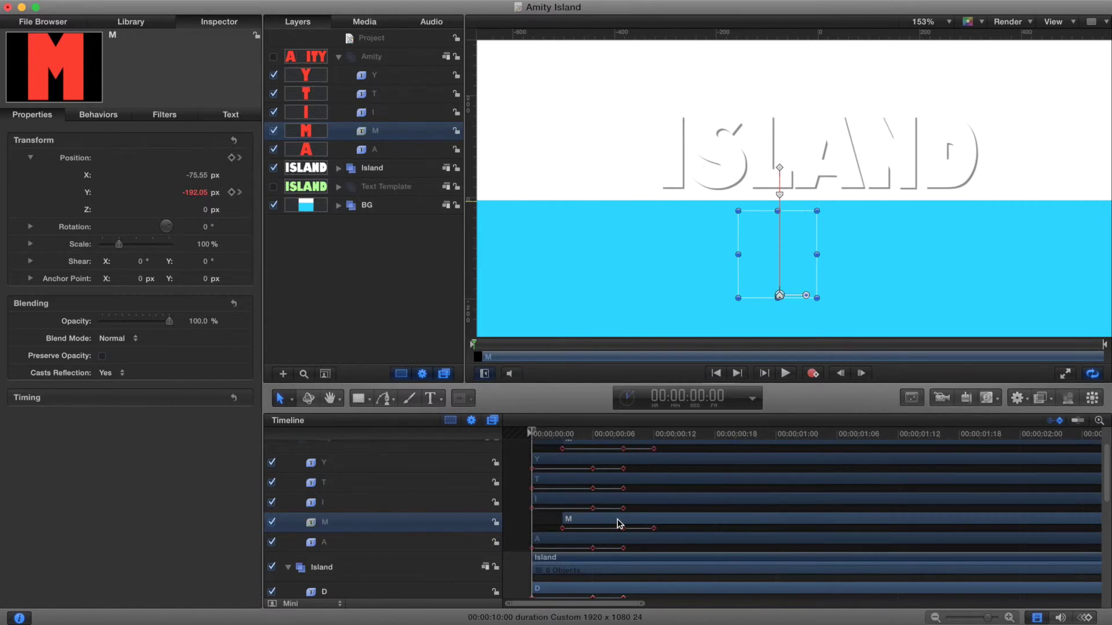
left_click(366, 111)
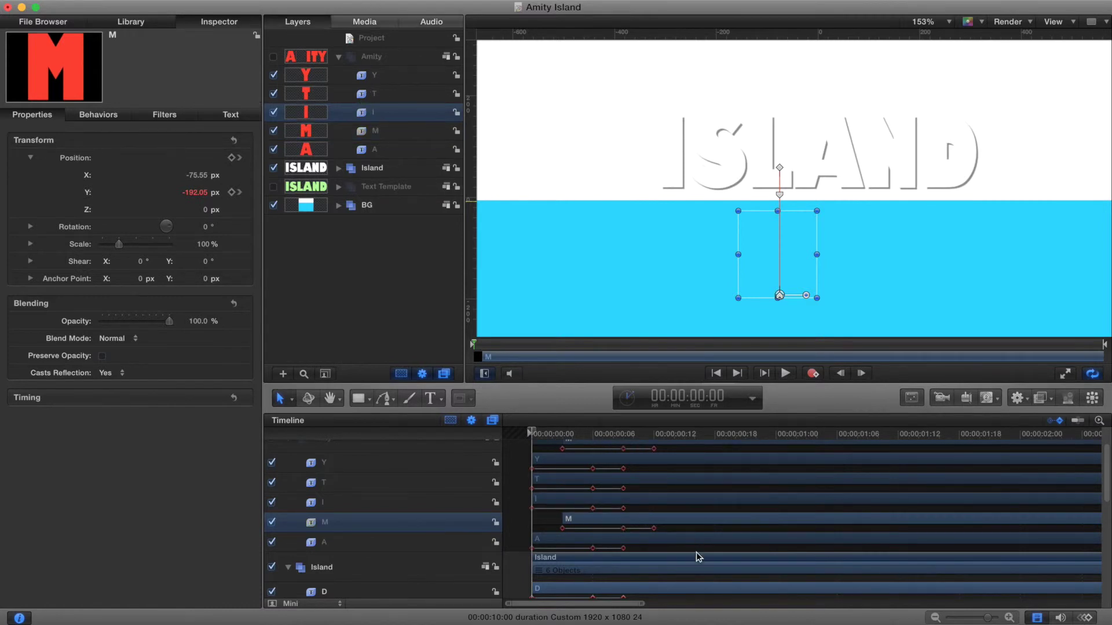
left_click_drag(607, 501, 805, 460)
scroll(672, 479, "up", 2)
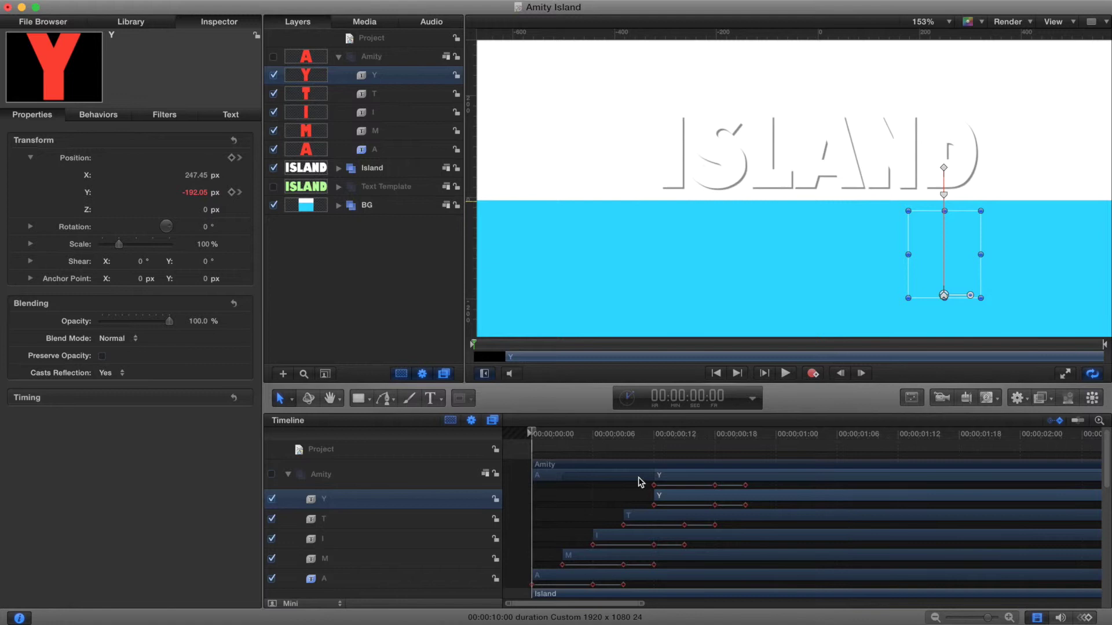
- Show Amity, hide Island, and preview the staggered AMITY animation from the start
left_click(357, 278)
left_click(273, 56)
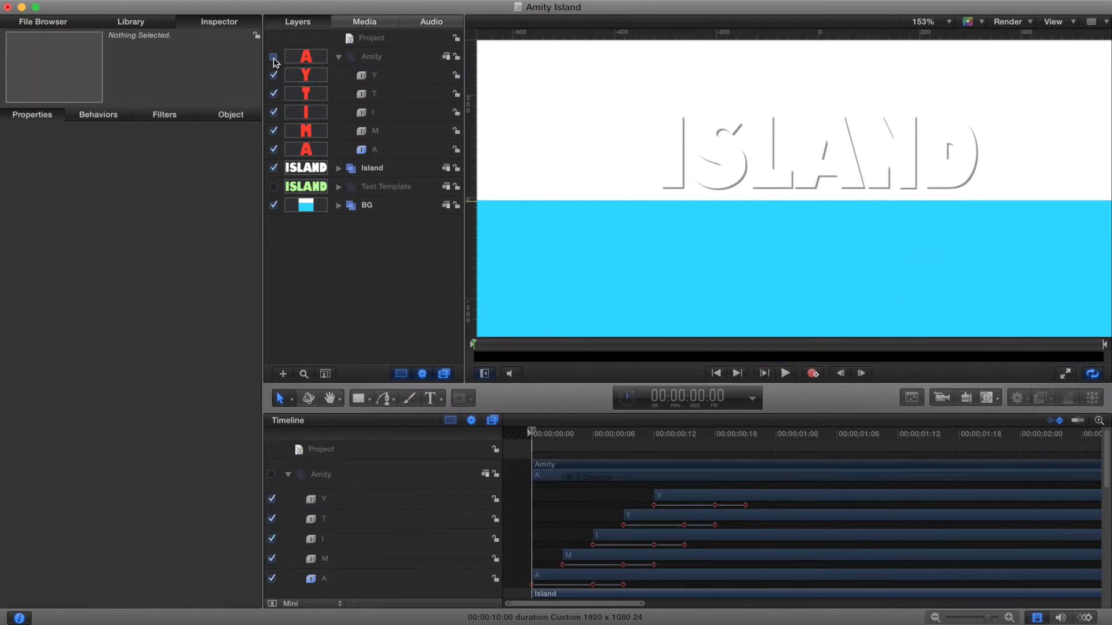
key("space")
left_click(273, 168)
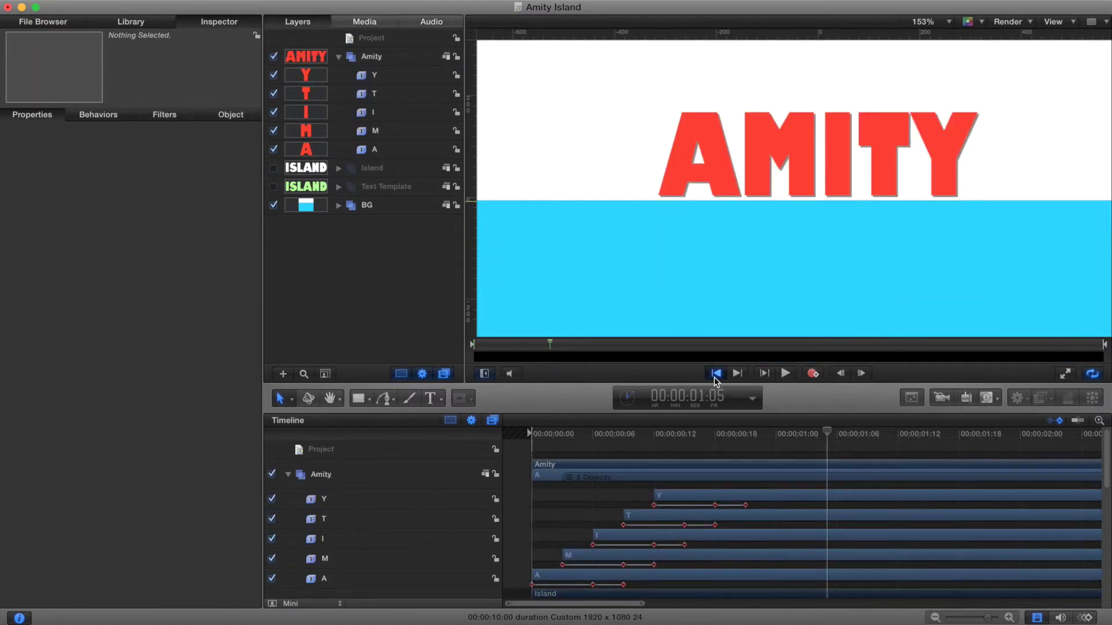
left_click(716, 374)
left_click(786, 373)
left_click(715, 373)
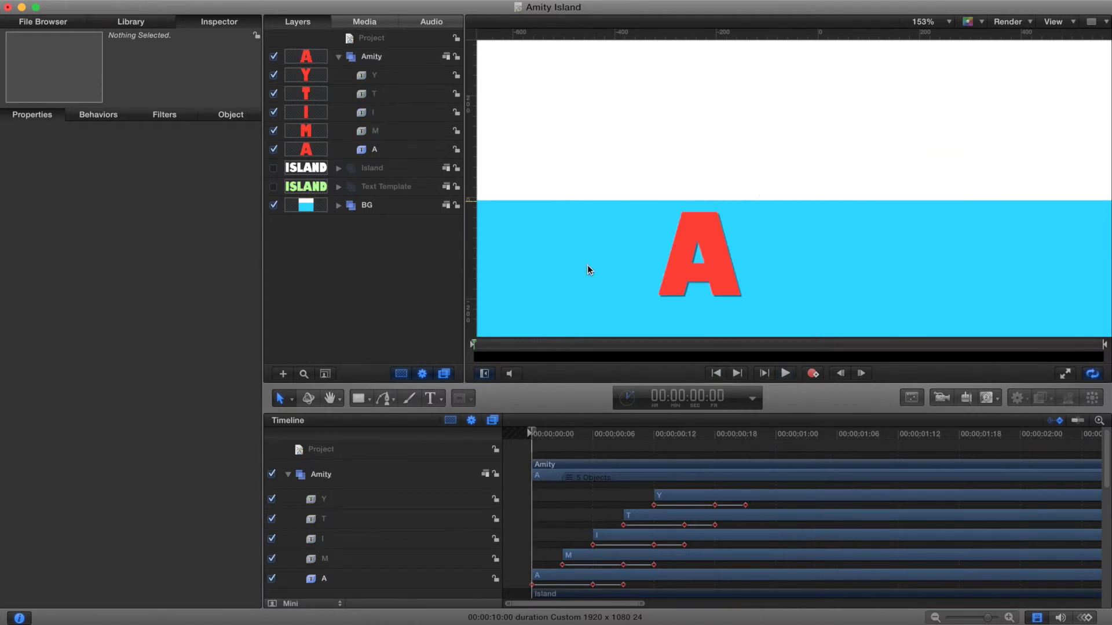
- Hide Amity, show and expand Island, then delay S to frame 3 and D to start last
left_click(338, 56)
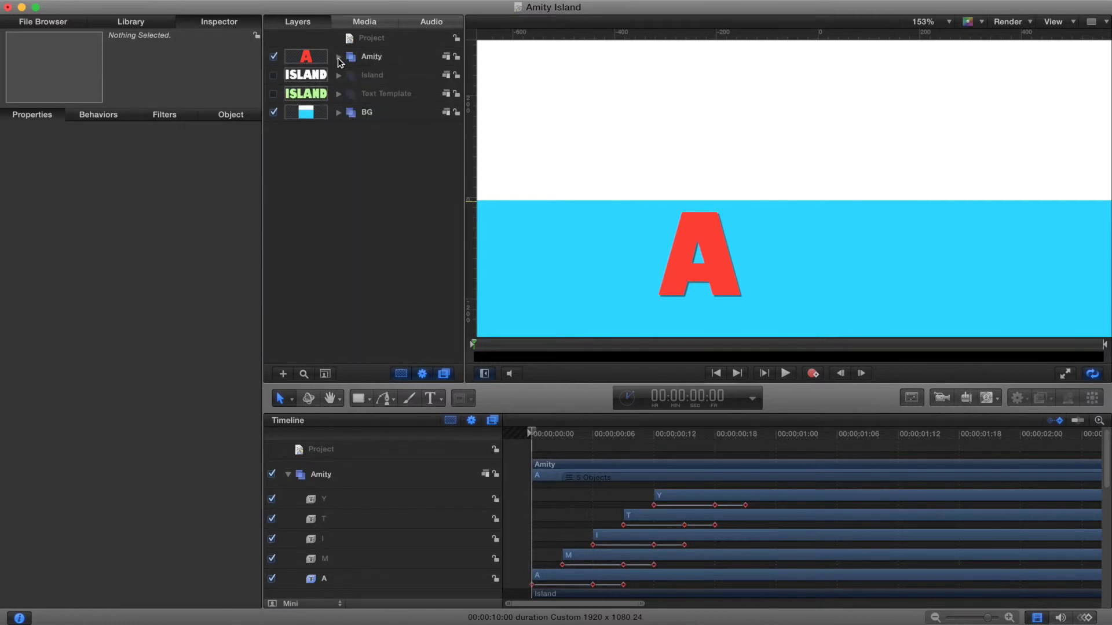
left_click(274, 56)
left_click(274, 74)
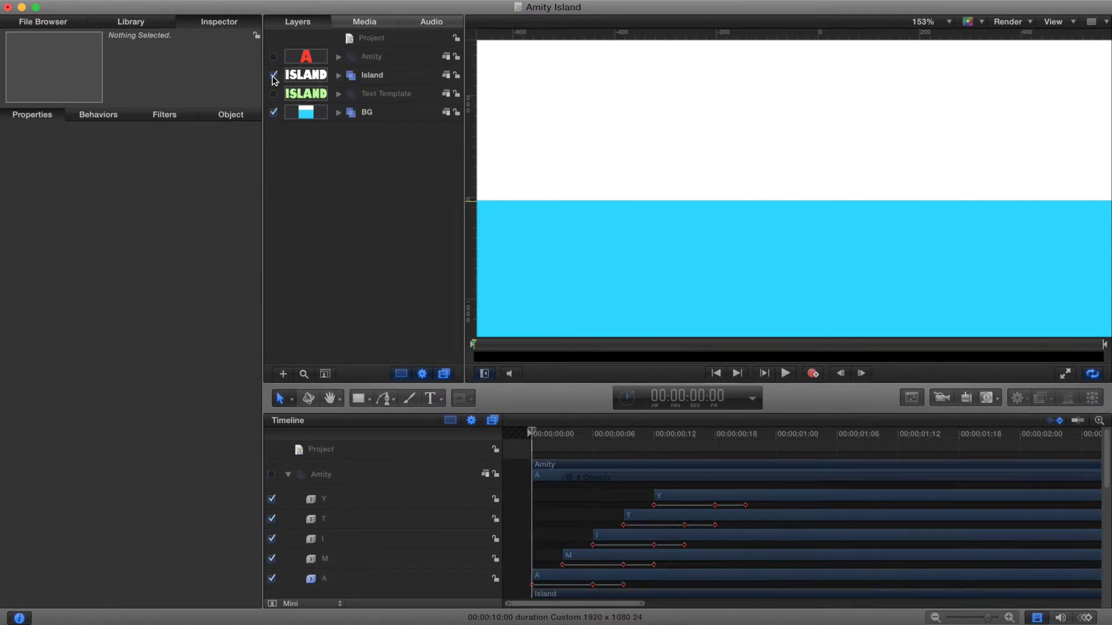
left_click(339, 75)
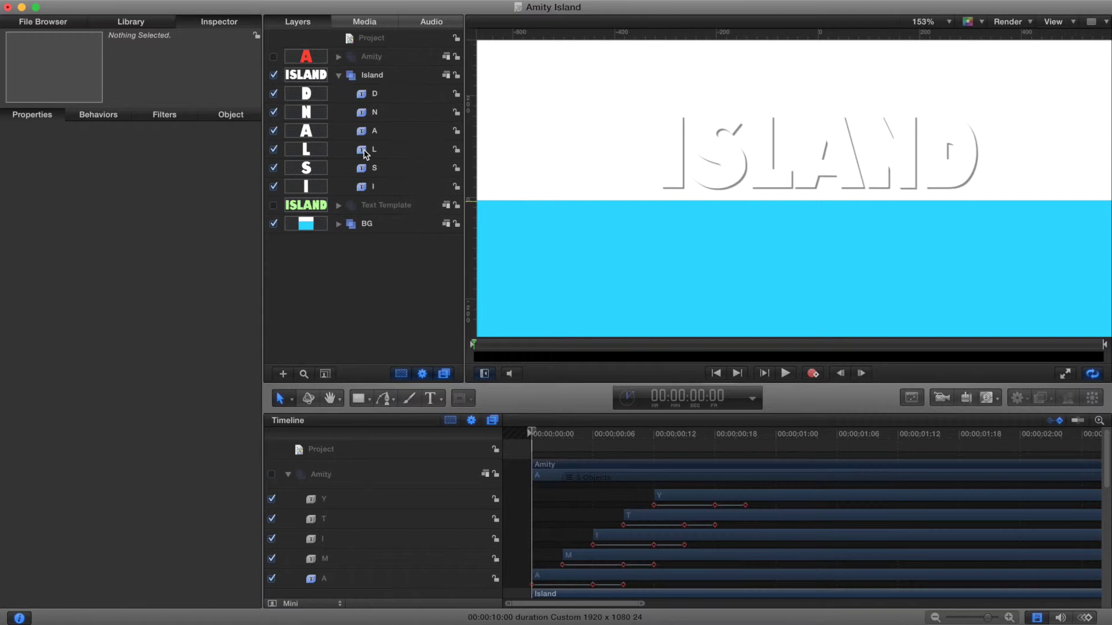
left_click(373, 187)
scroll(659, 551, "down", 5)
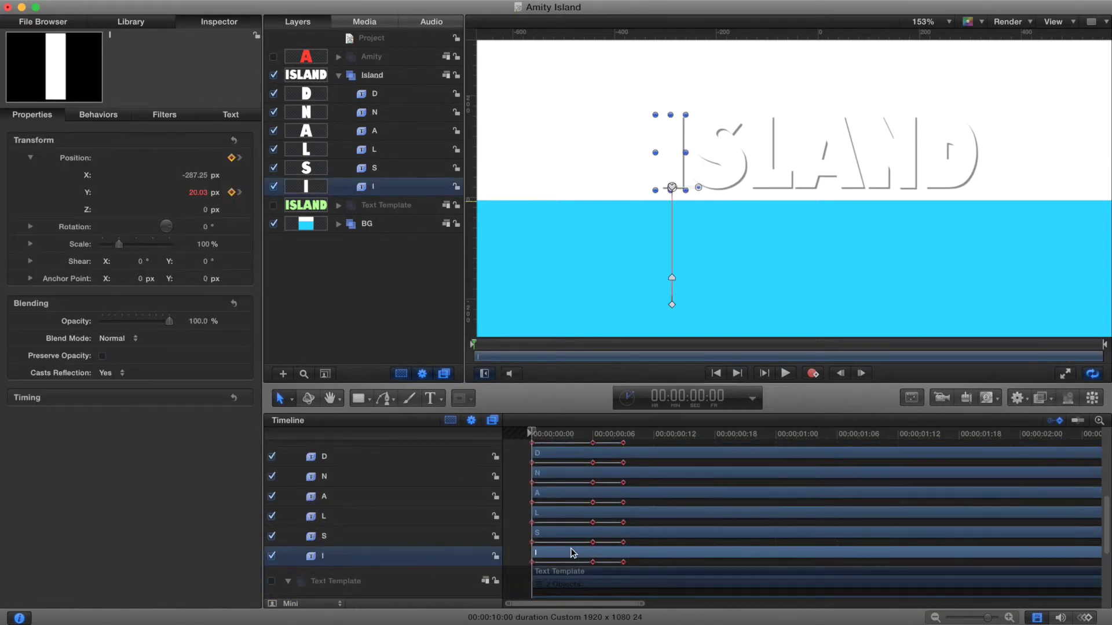
left_click_drag(575, 533, 868, 458)
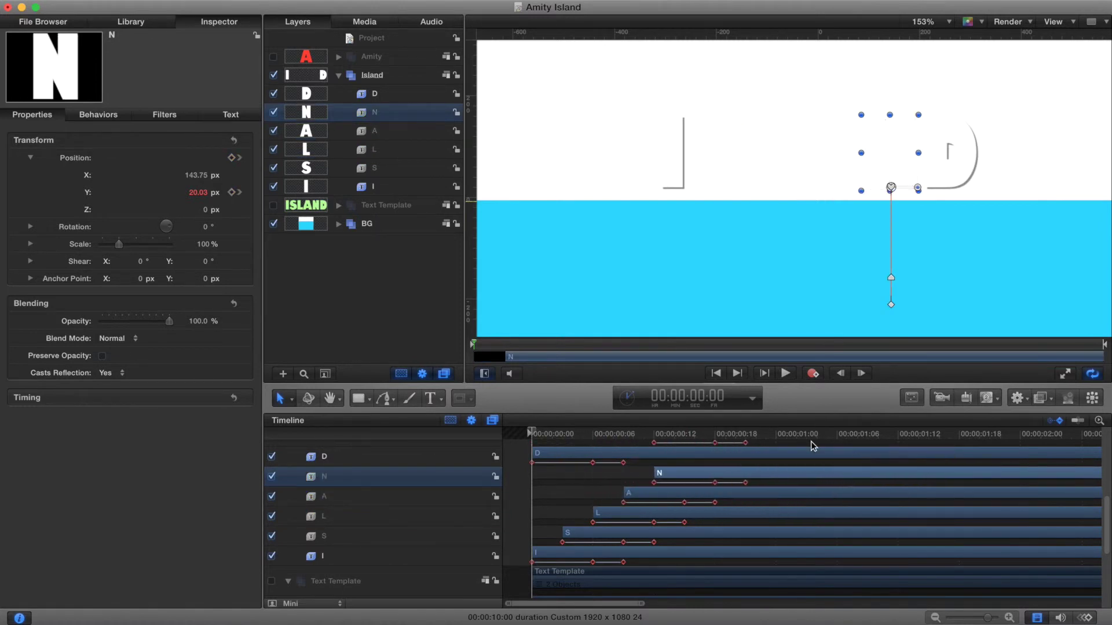
left_click_drag(780, 461, 805, 454)
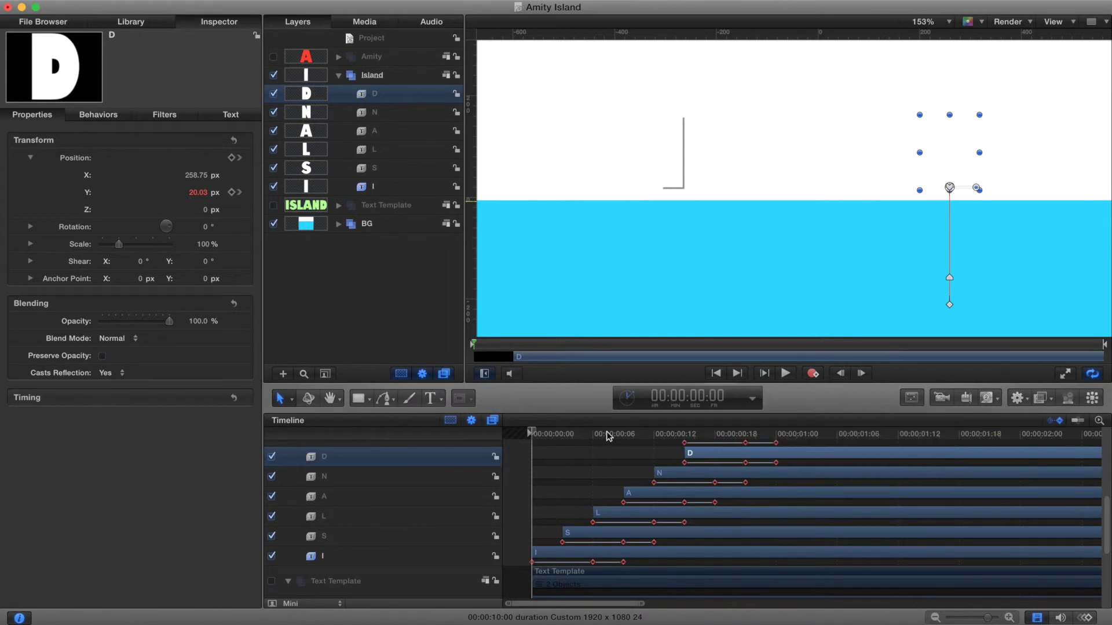
left_click(415, 343)
- Show Amity, collapse Island, and preview AMITY and ISLAND animating in together
left_click(272, 56)
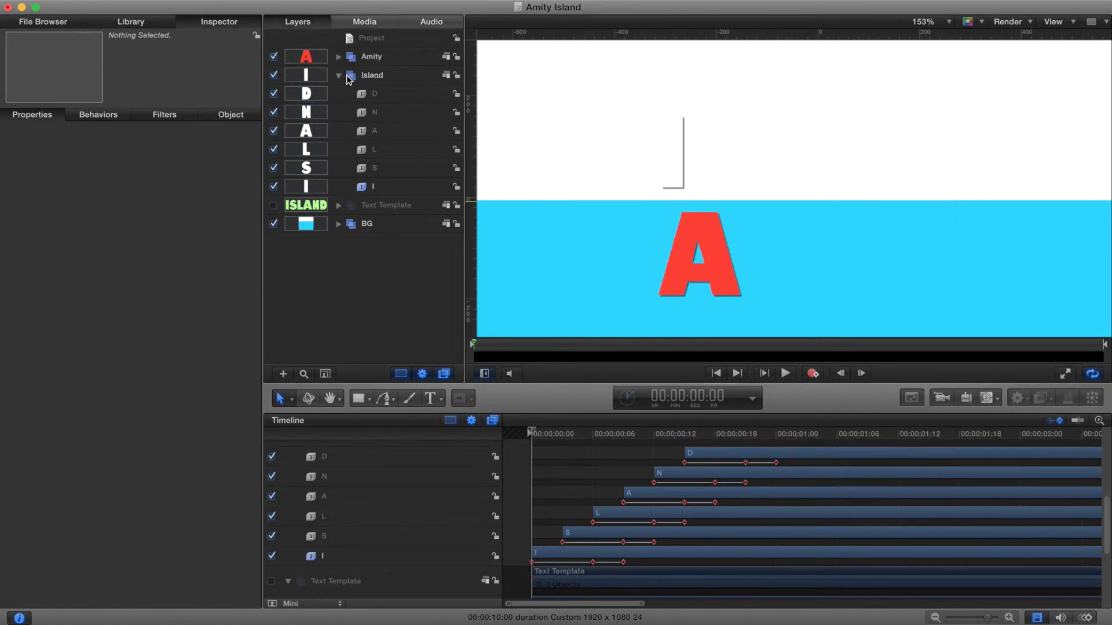
left_click(338, 75)
left_click(785, 373)
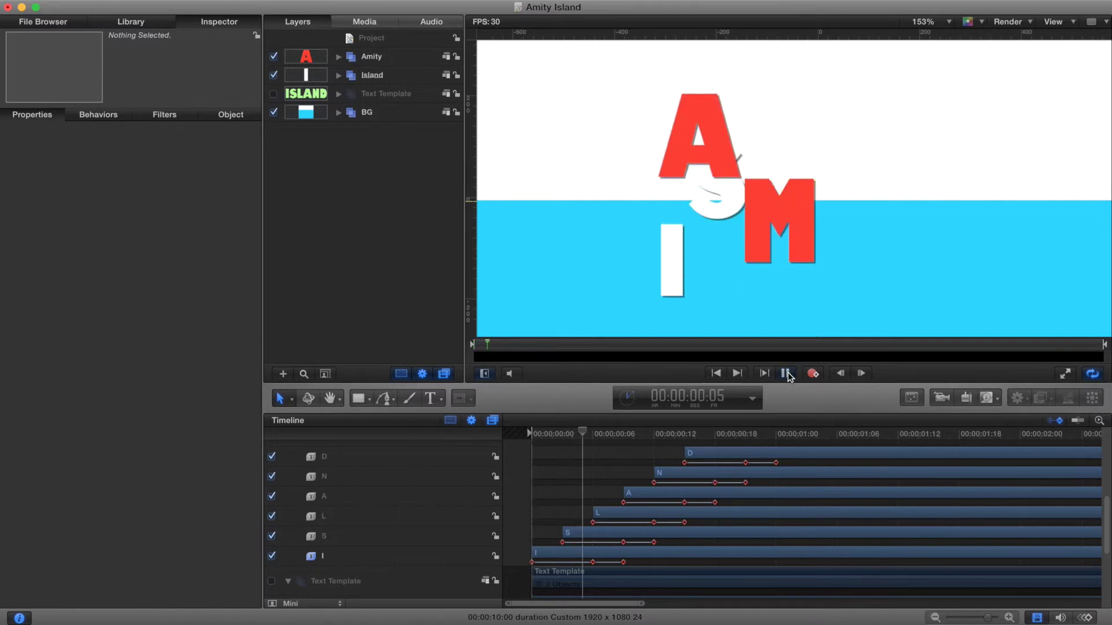
left_click(786, 372)
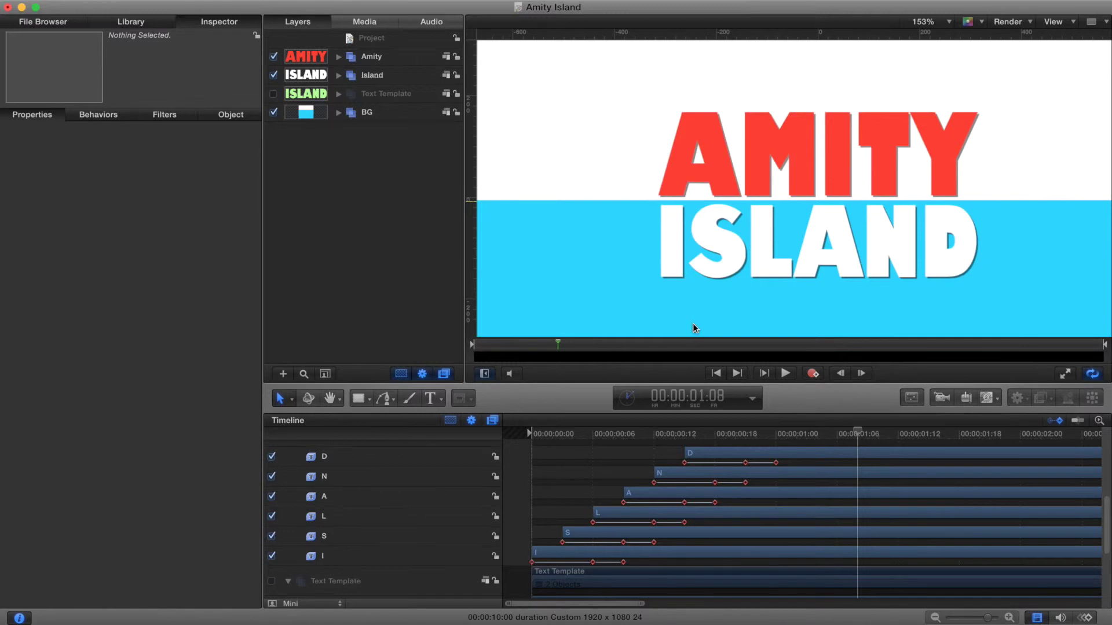
left_click(724, 374)
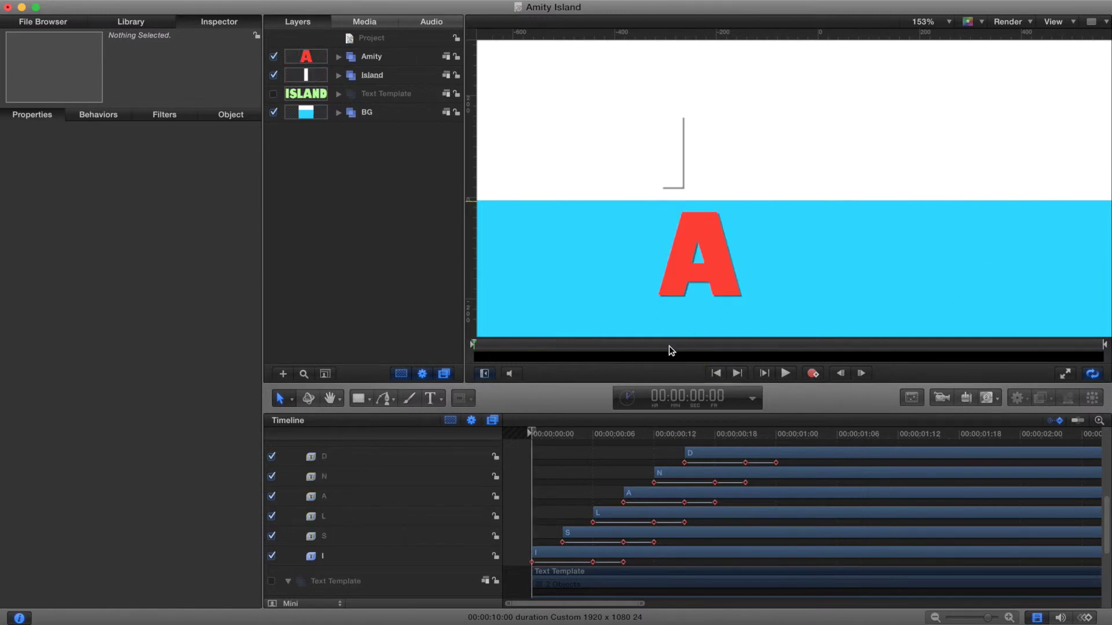
- Add a new empty group above Amity and name it Masks
left_click(354, 58)
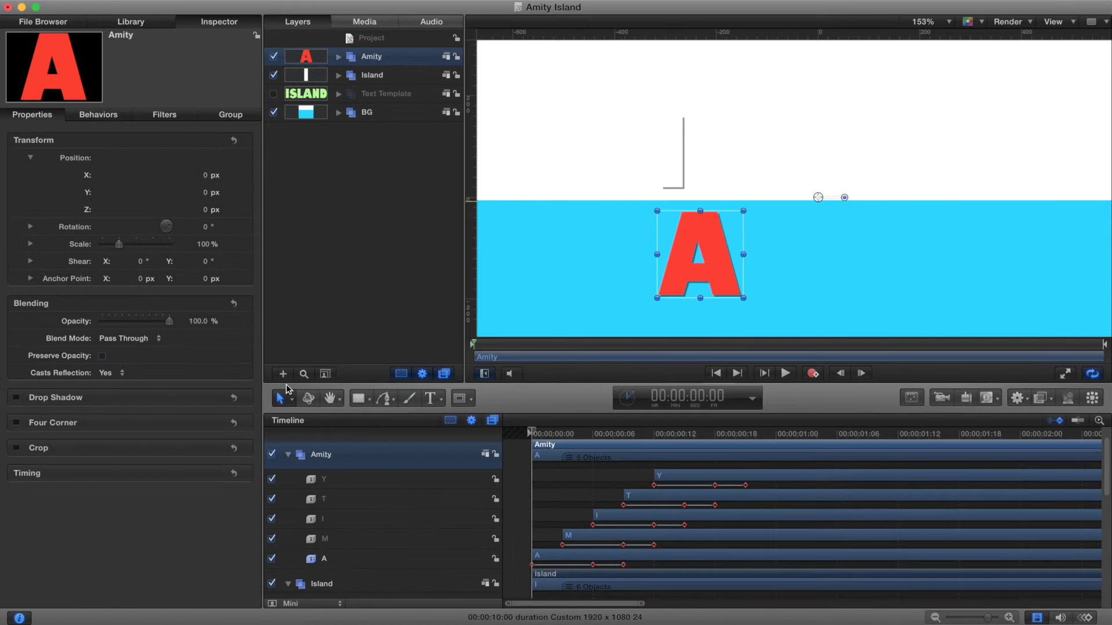
left_click(283, 374)
double_click(372, 55)
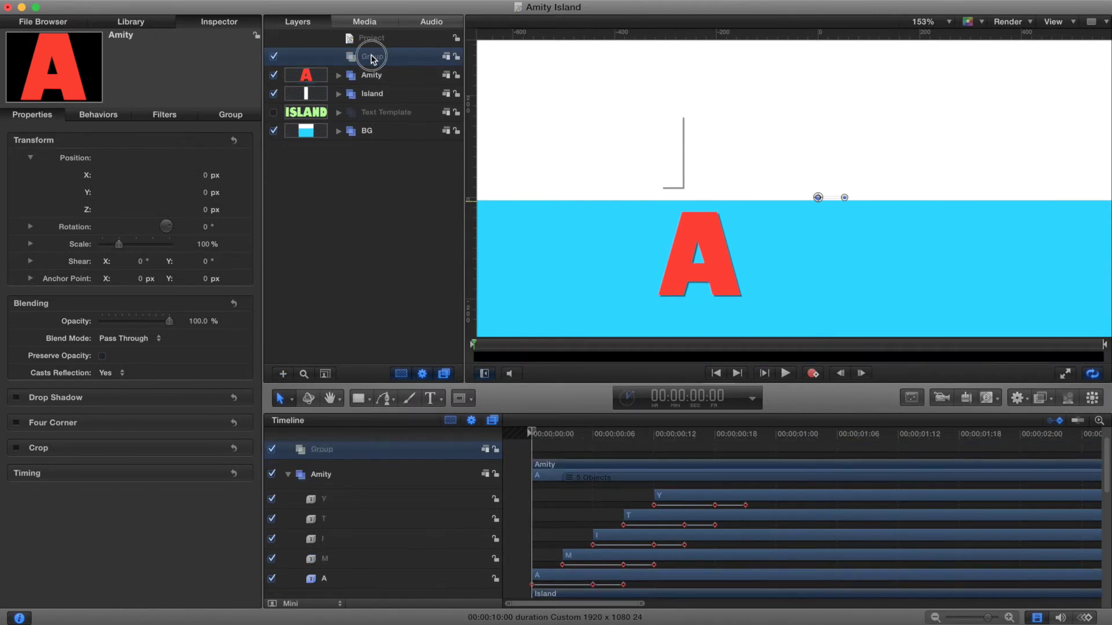
type("Maks")
key("Return")
double_click(369, 55)
type("Masks")
key("Return")
scroll(757, 226, "down", 2)
scroll(757, 230, "down", 2)
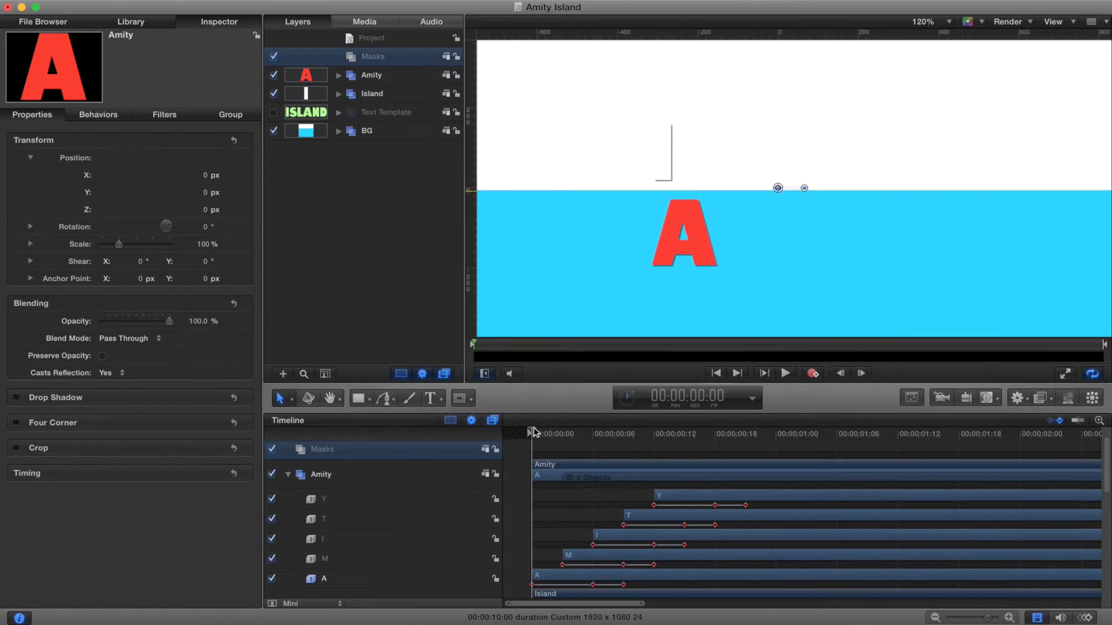
- Draw Rectangle 1 as a rectangle mask over the blue area
left_click_drag(535, 433, 514, 441)
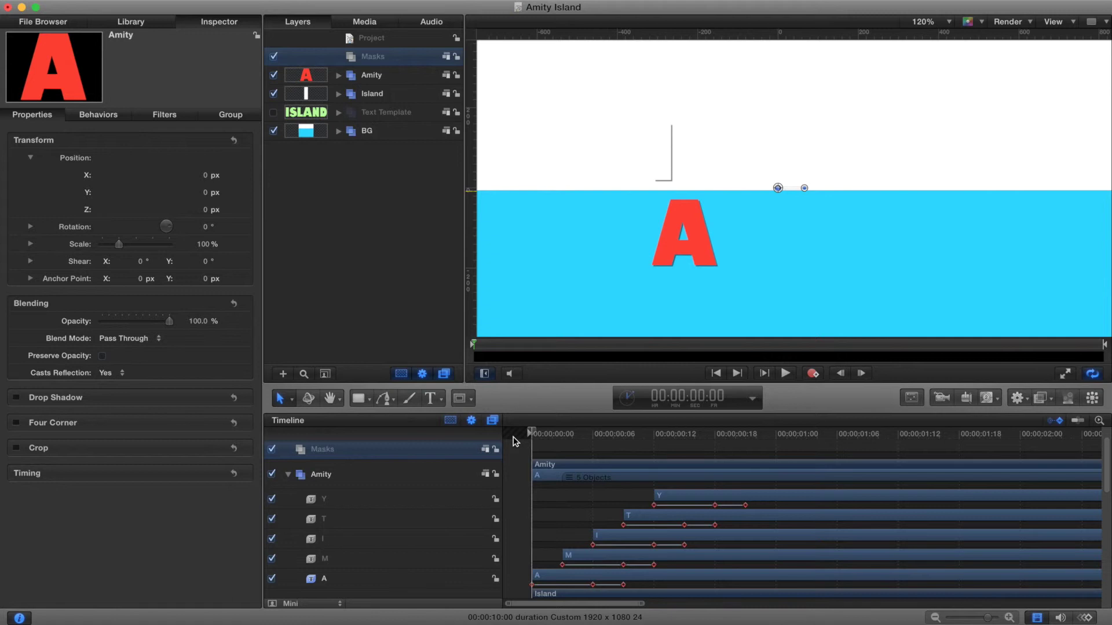
left_click(360, 399)
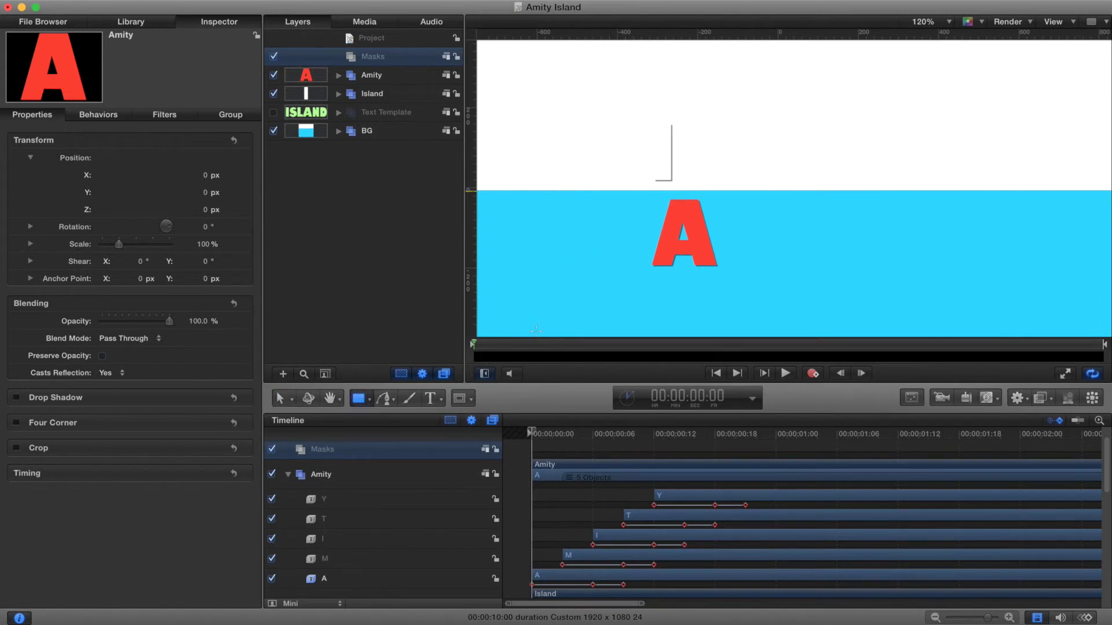
left_click_drag(536, 327, 1020, 193)
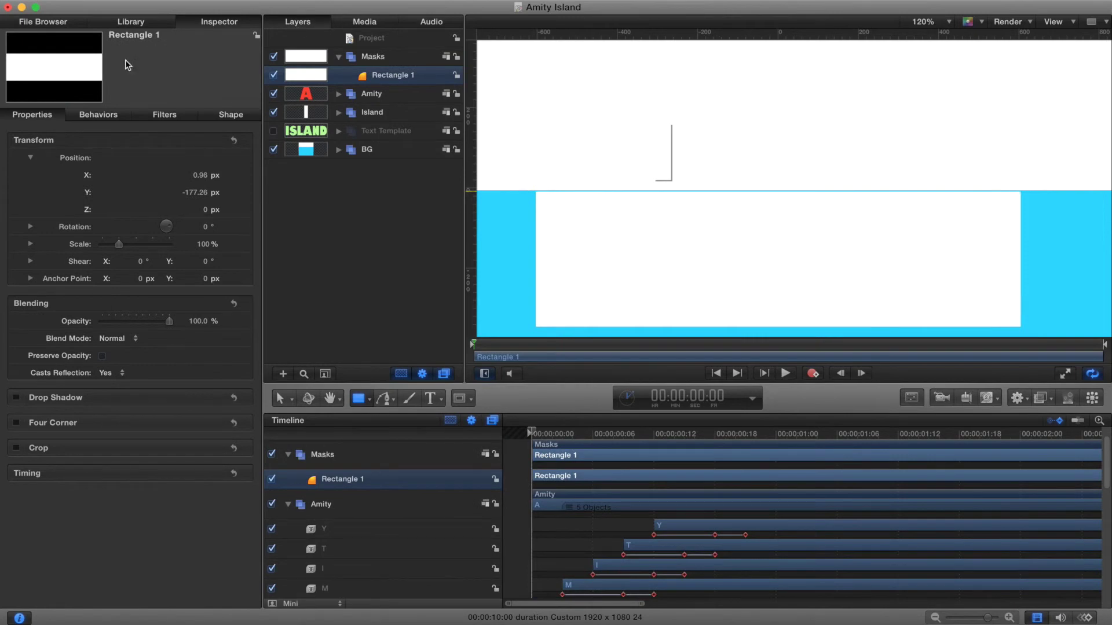
- Fill Rectangle 1 with orange (R 209, G 159, B 0) and deselect it
left_click(223, 116)
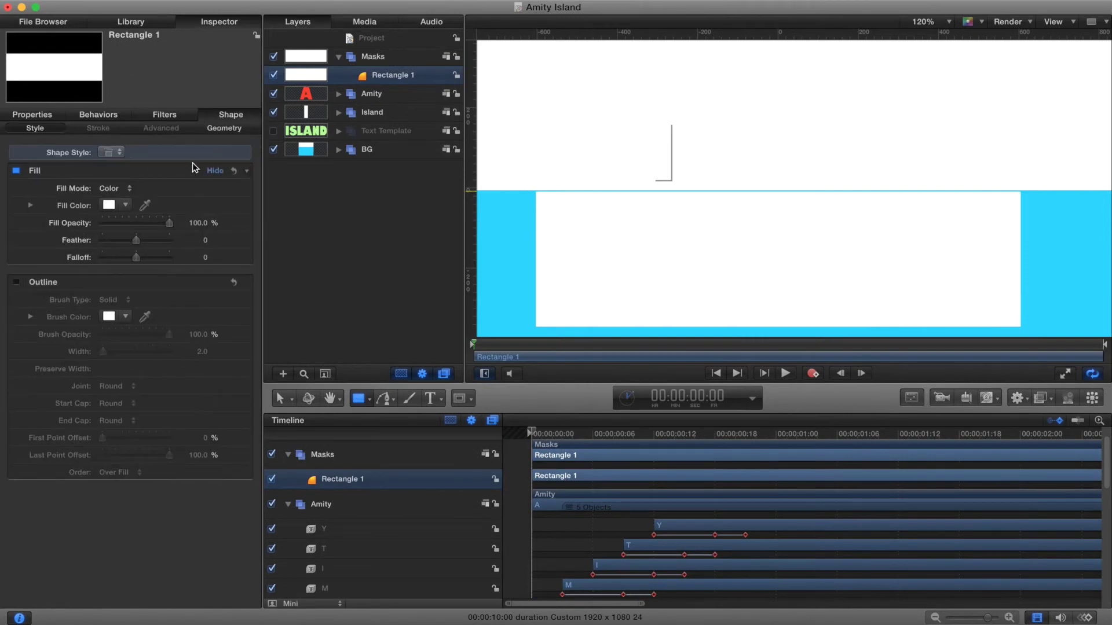
left_click(125, 205)
left_click(209, 227)
left_click(182, 231)
left_click(184, 230)
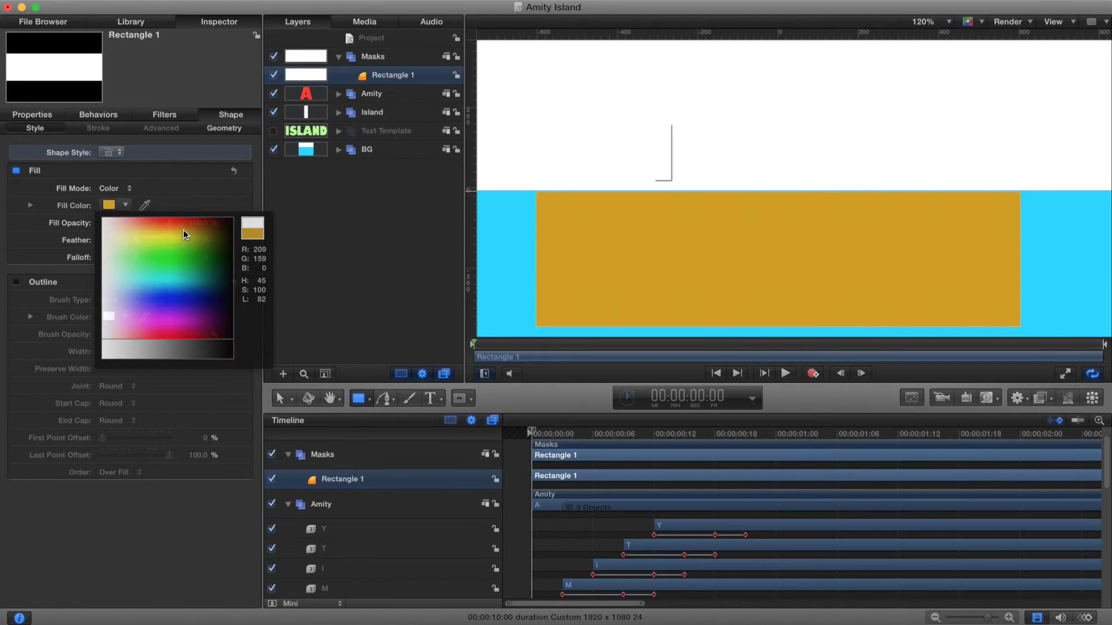
left_click(387, 238)
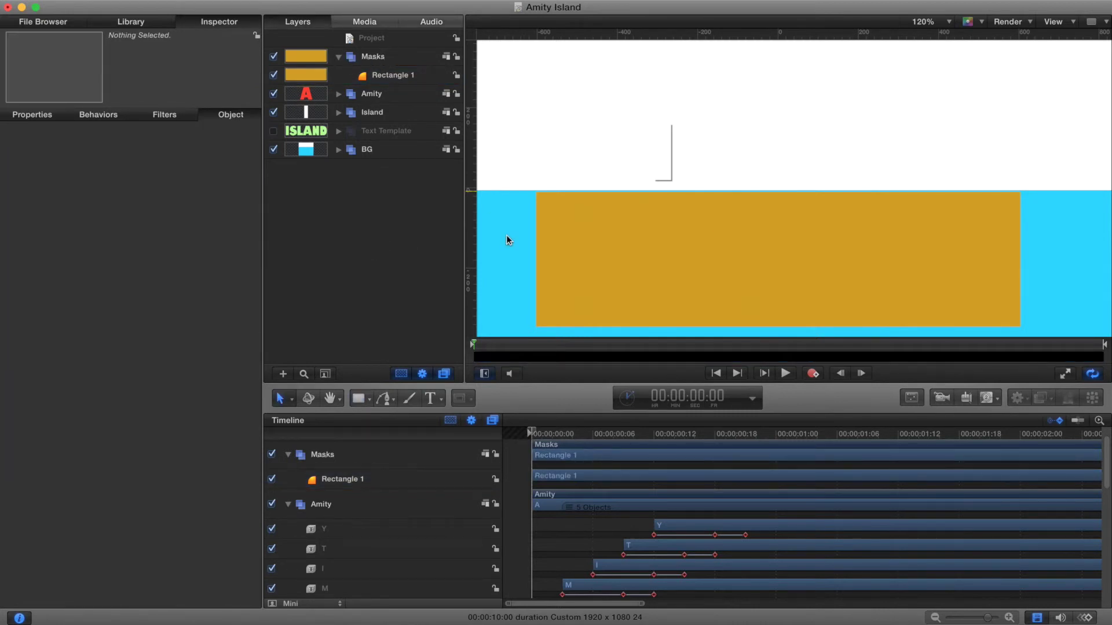
- Add an image mask to Amity sourced from Rectangle 1, with blend mode Subtract
left_click_drag(592, 434, 745, 453)
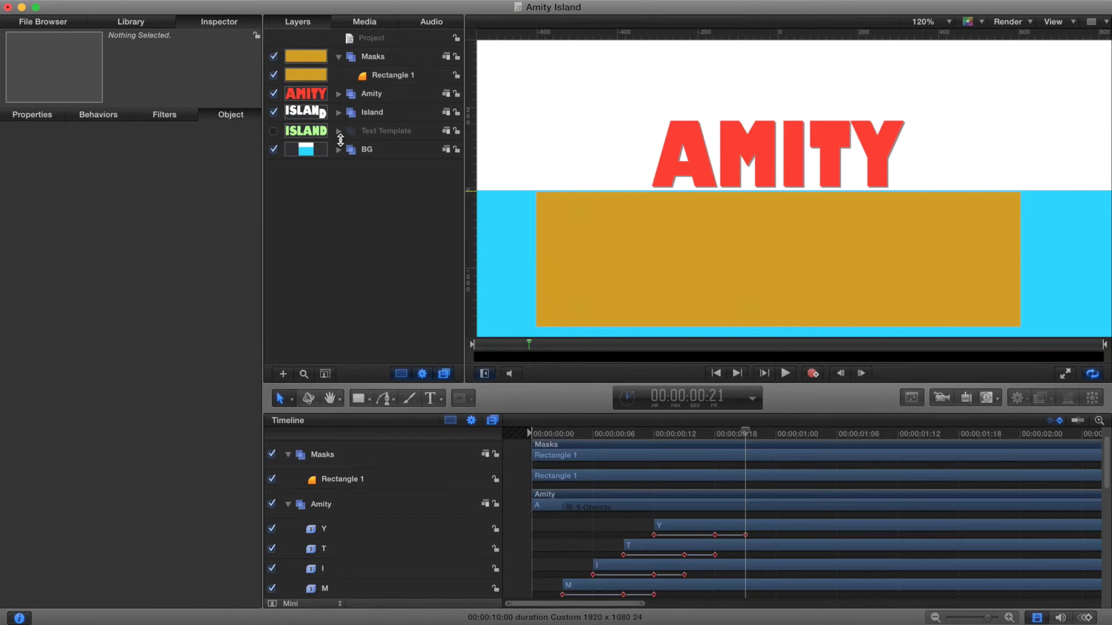
left_click(353, 100)
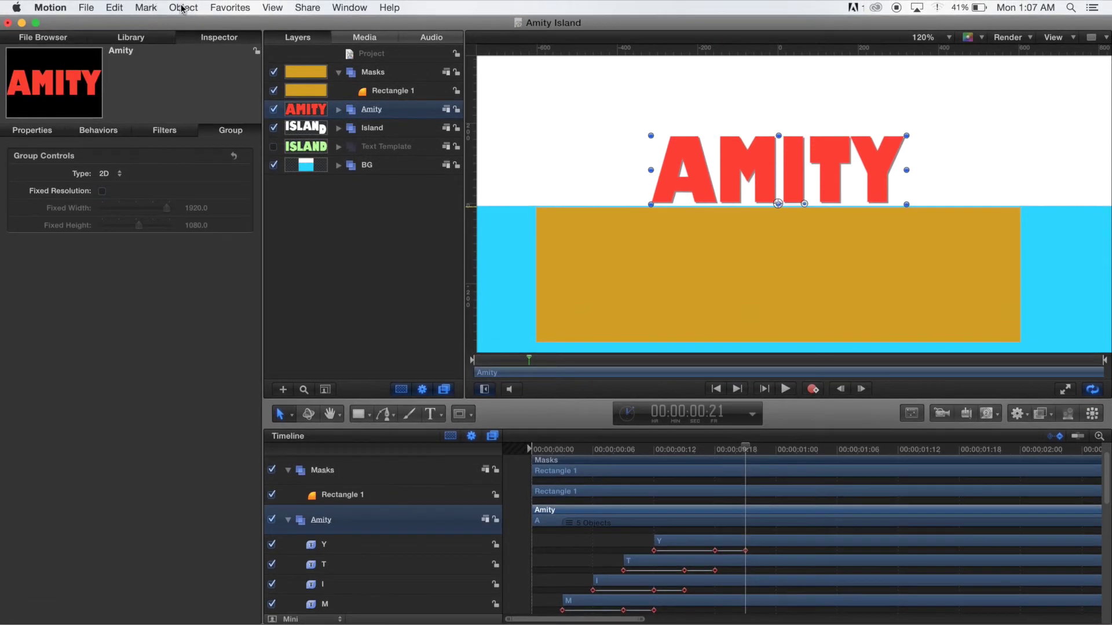
left_click(184, 7)
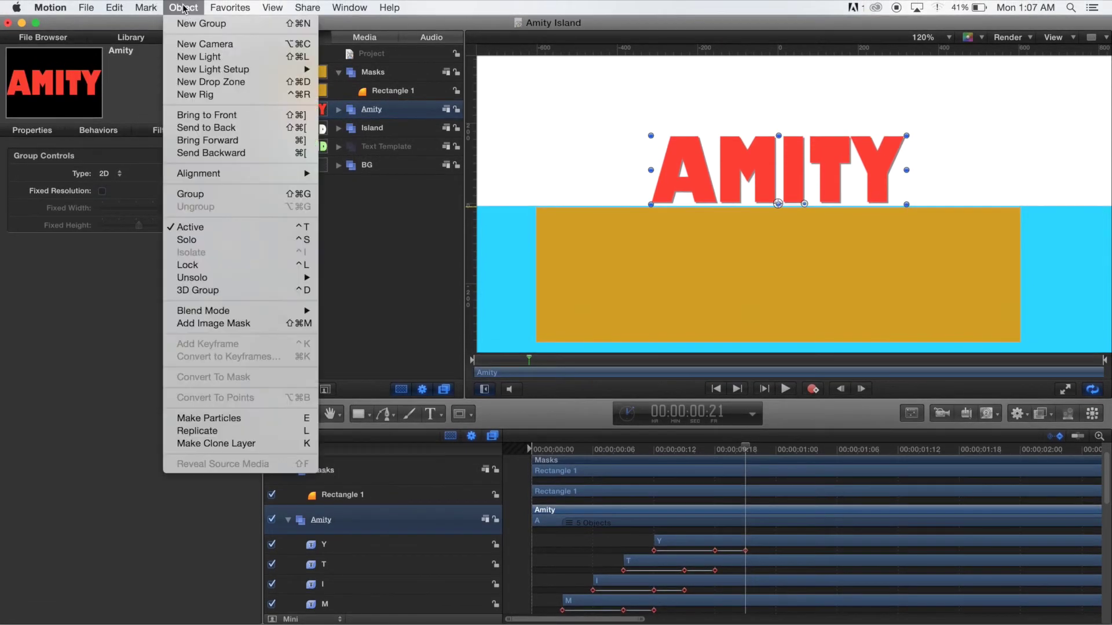
left_click(207, 327)
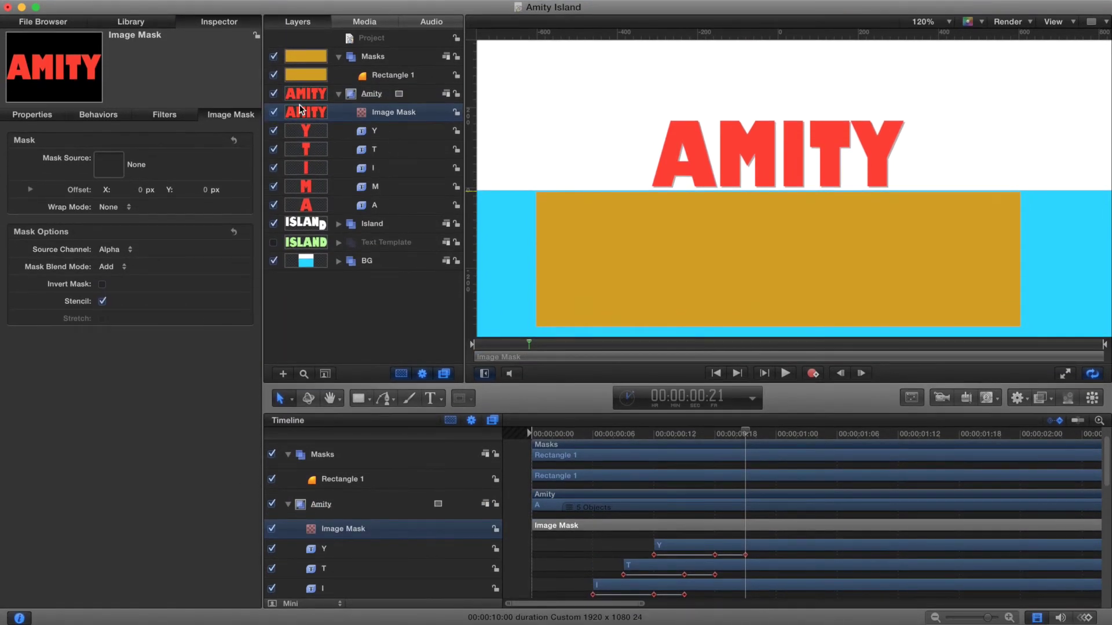
left_click_drag(389, 74, 112, 160)
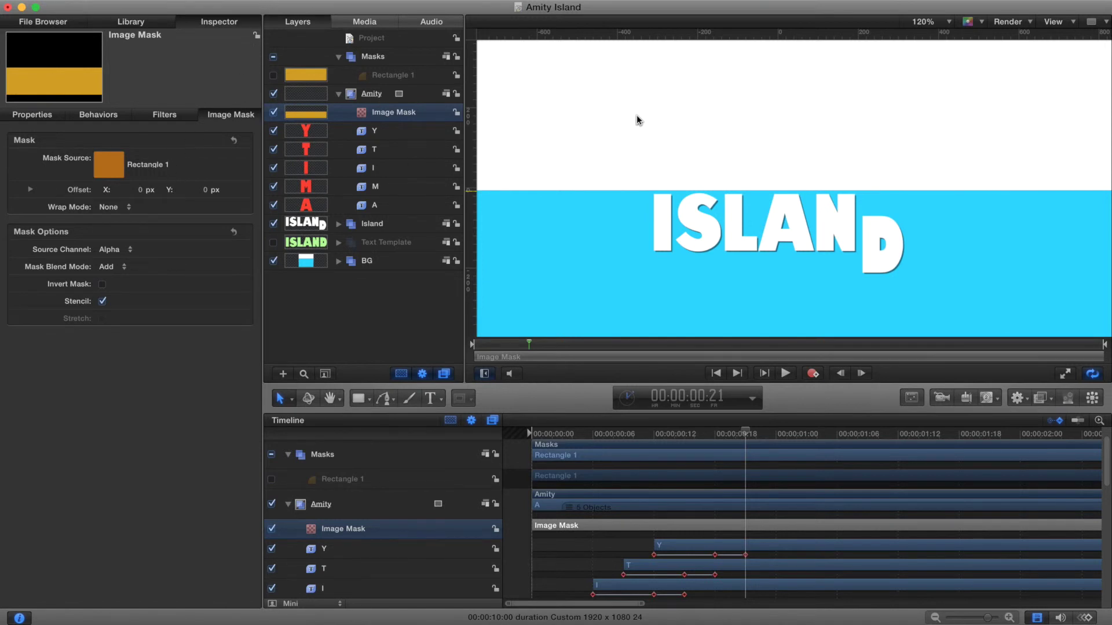
left_click(118, 268)
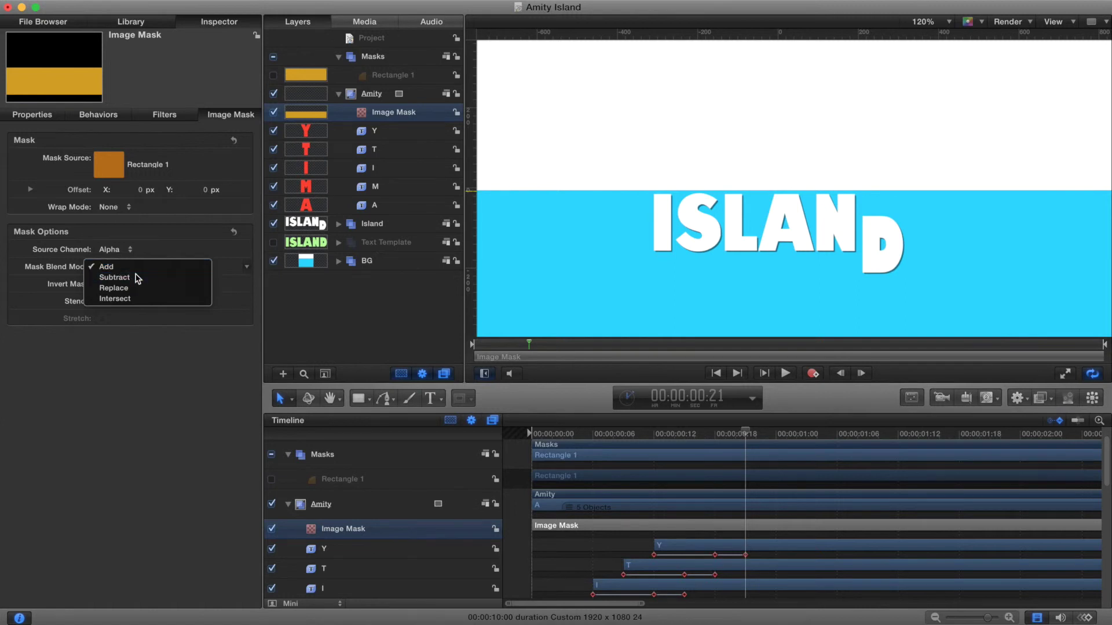
left_click(136, 278)
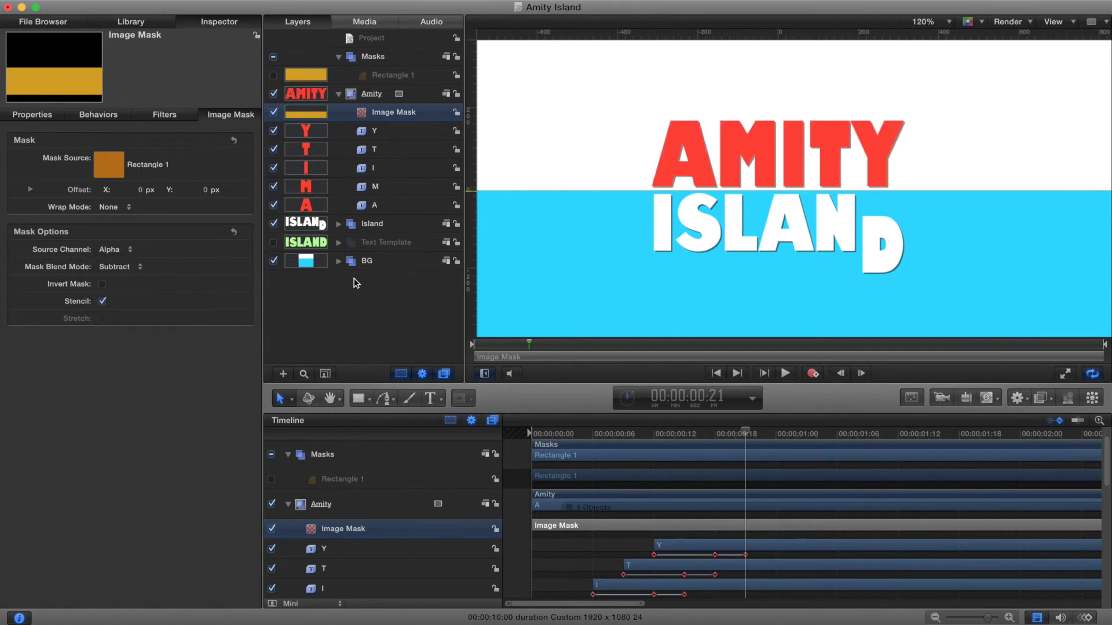
- Add an image mask to the Island group with Rectangle 1 as its source
left_click(338, 94)
left_click(355, 113)
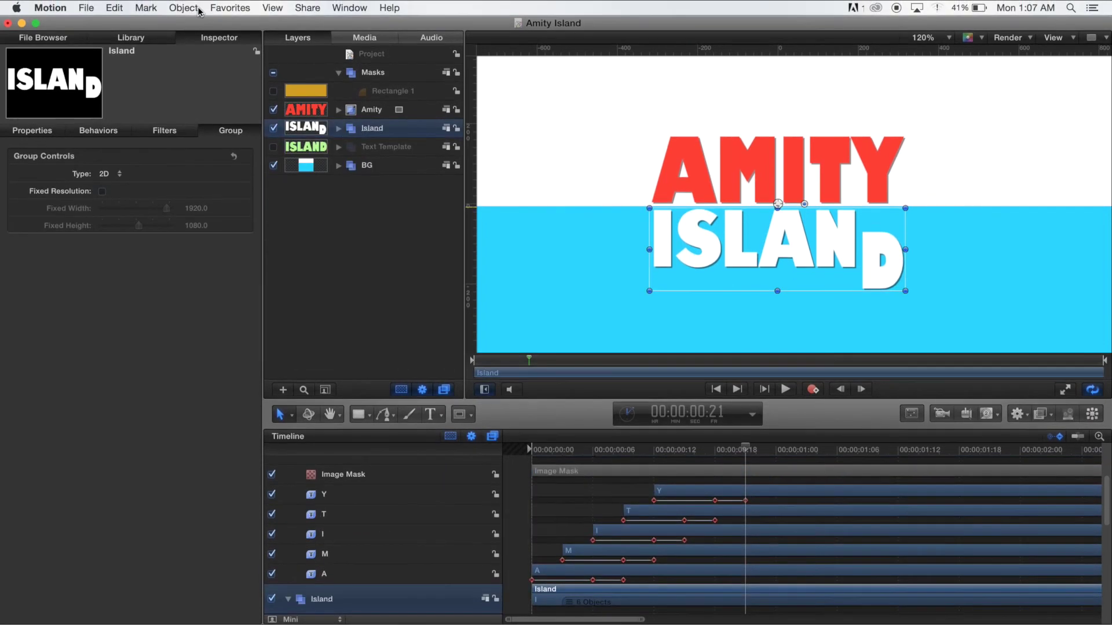
left_click(197, 8)
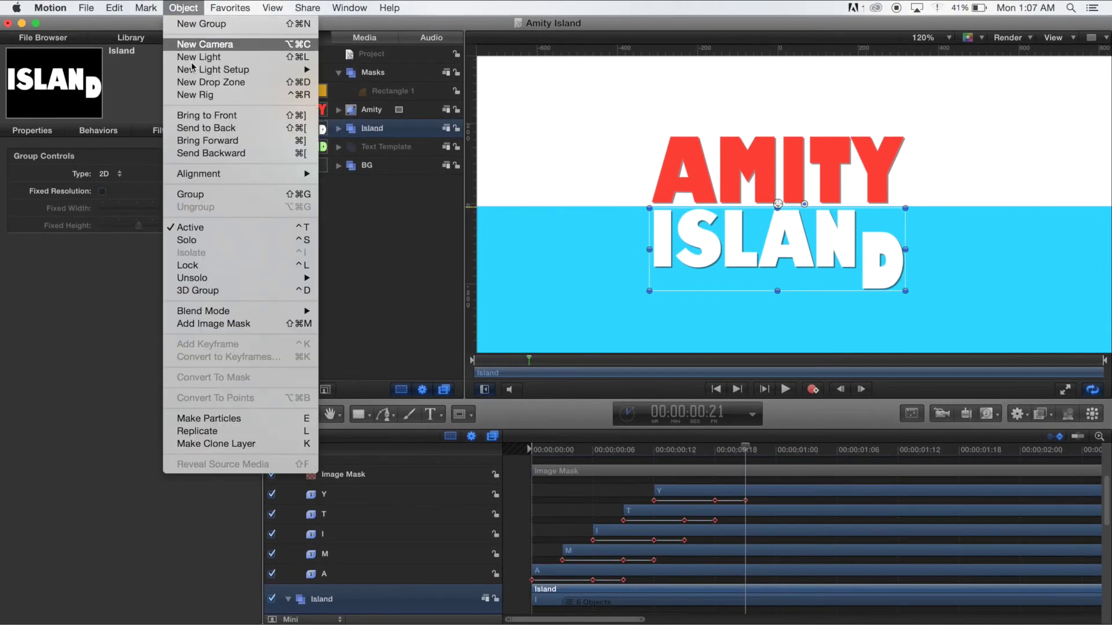
left_click(222, 330)
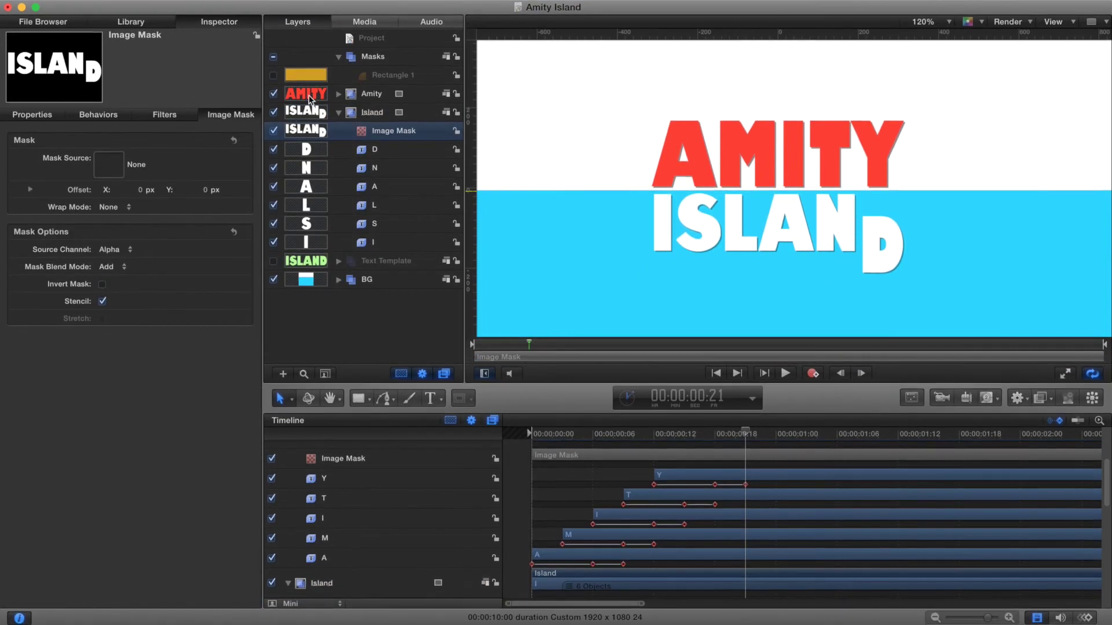
left_click_drag(317, 75, 108, 163)
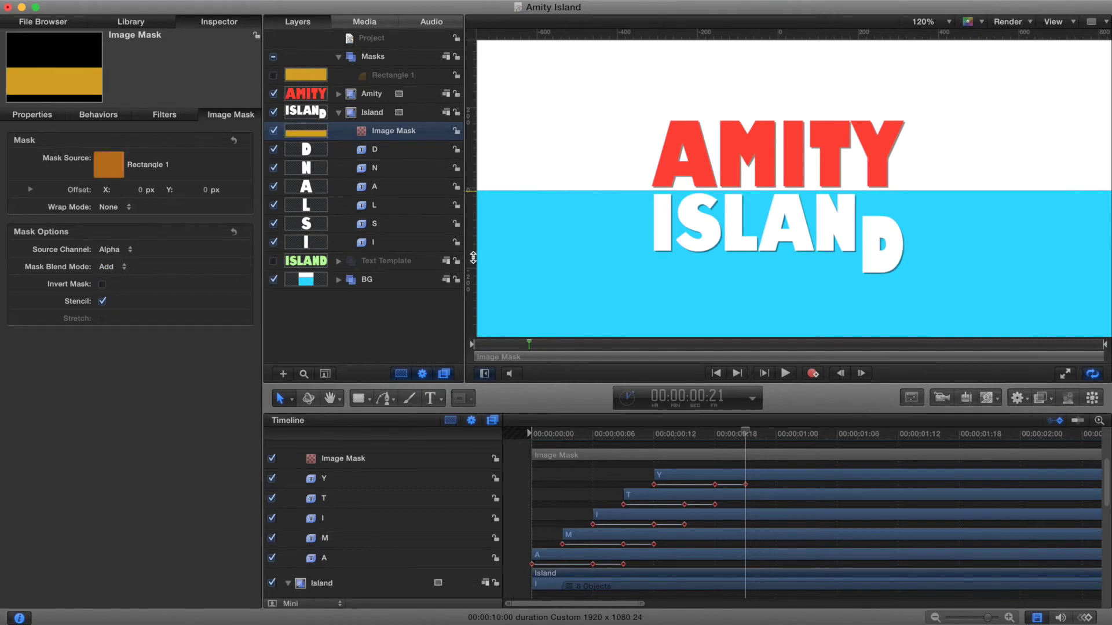
left_click(391, 318)
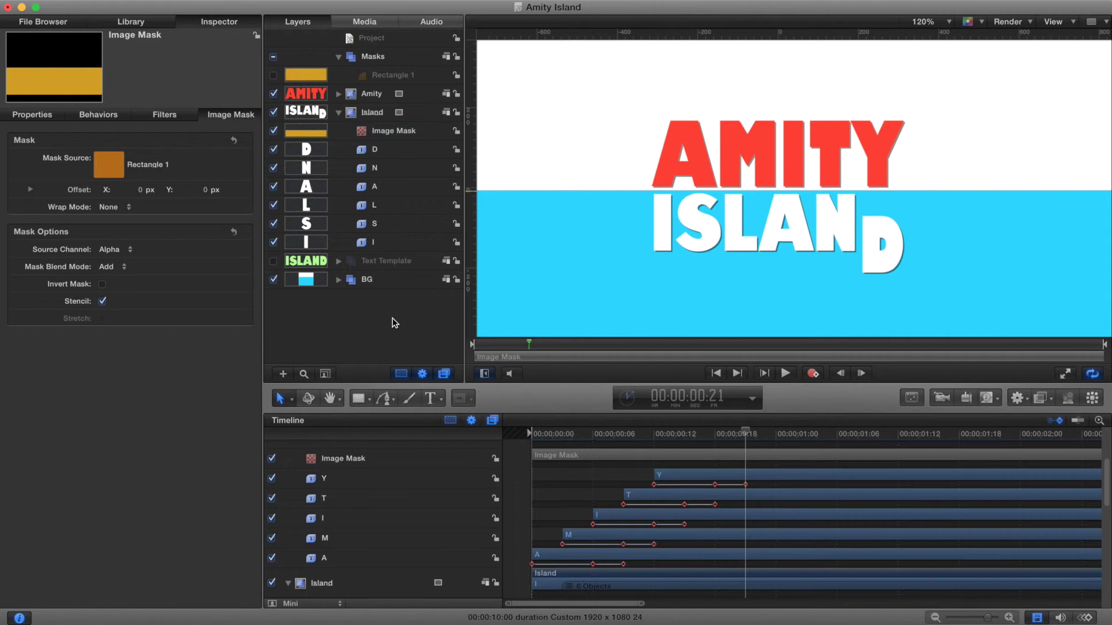
- Preview the title animation from the start and rewind to frame 0
left_click(716, 374)
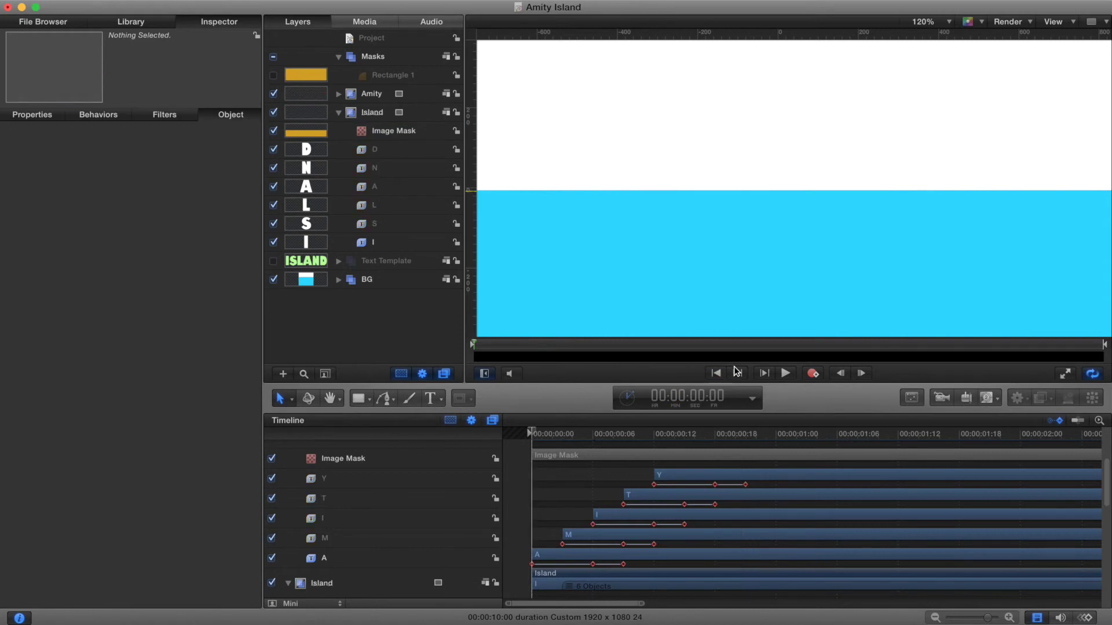
left_click(786, 374)
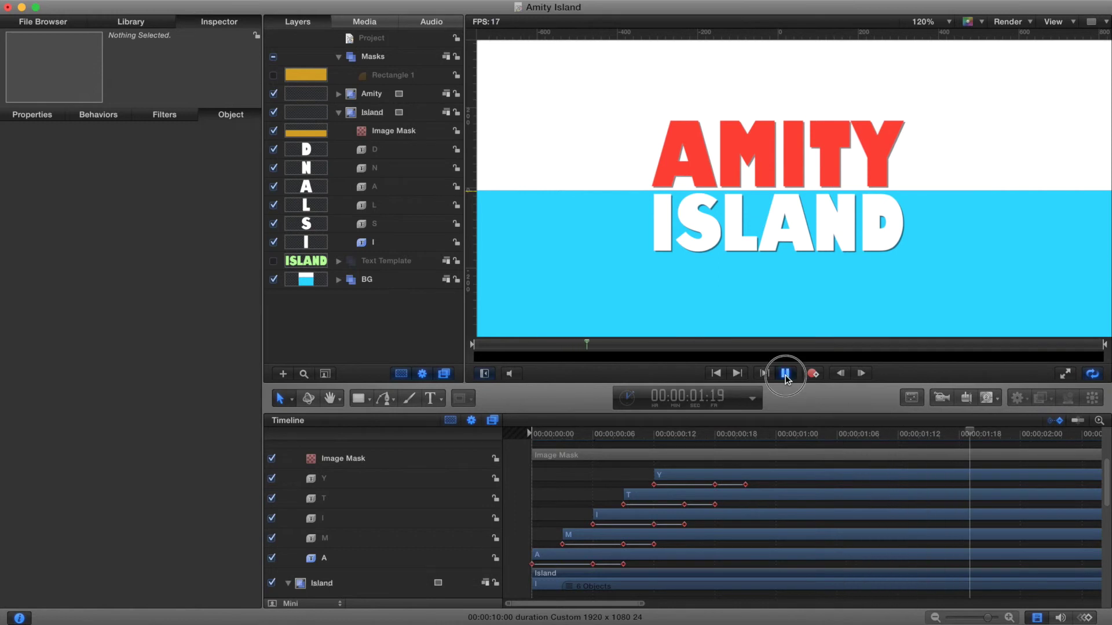
left_click(785, 374)
left_click(718, 375)
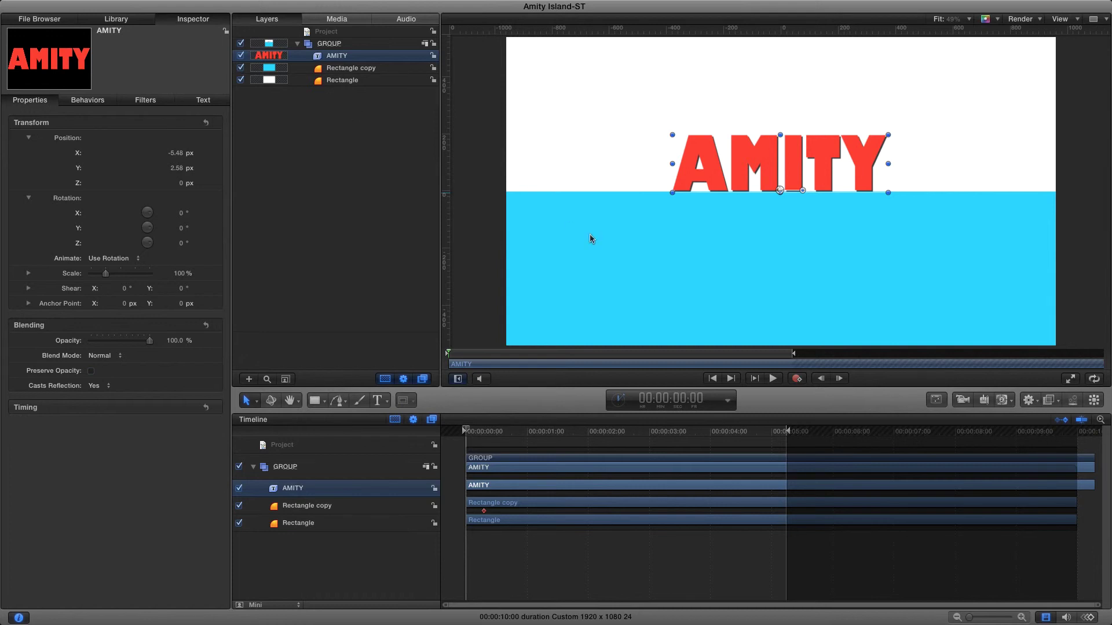
- Add a Sequence Text behavior to AMITY, rename it Bounce, and set Spread to 3
left_click(1036, 402)
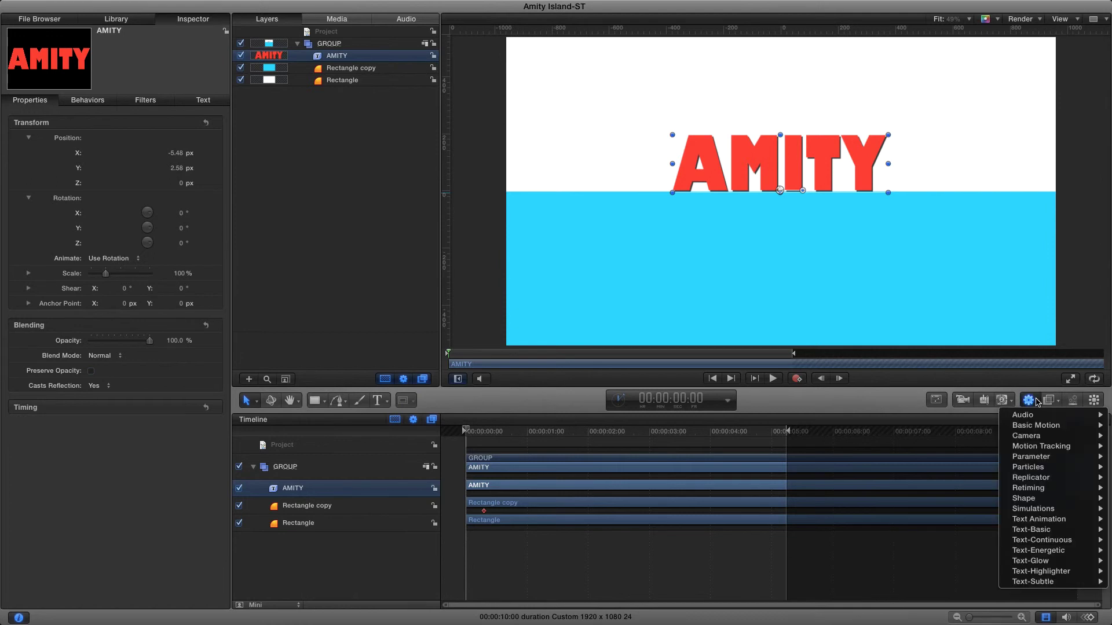
mouse_move(1041, 519)
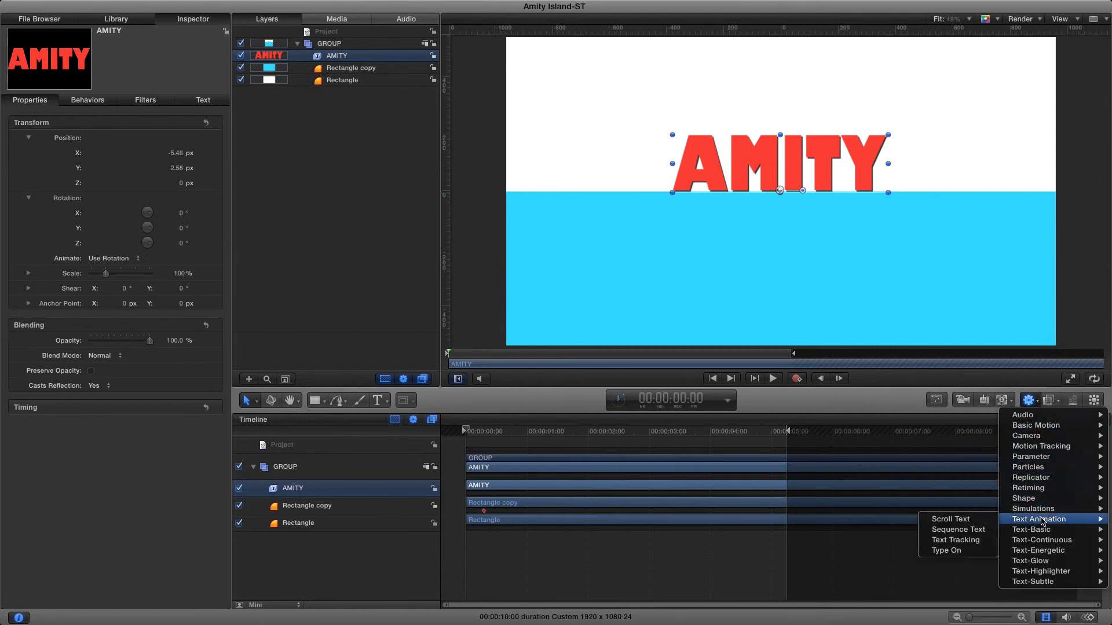
left_click(971, 536)
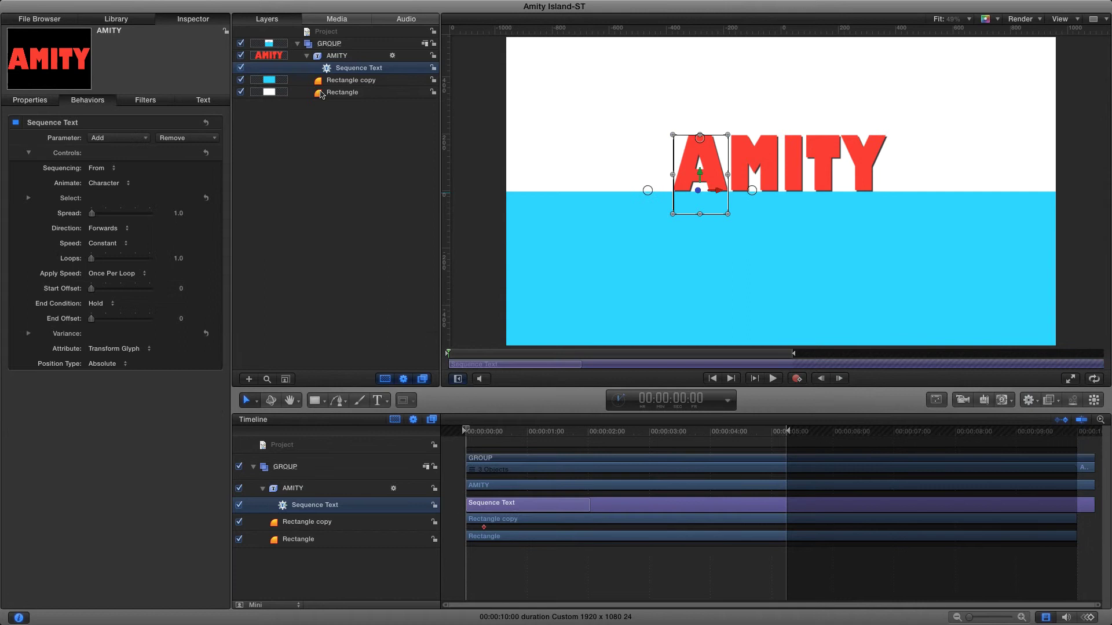
double_click(352, 68)
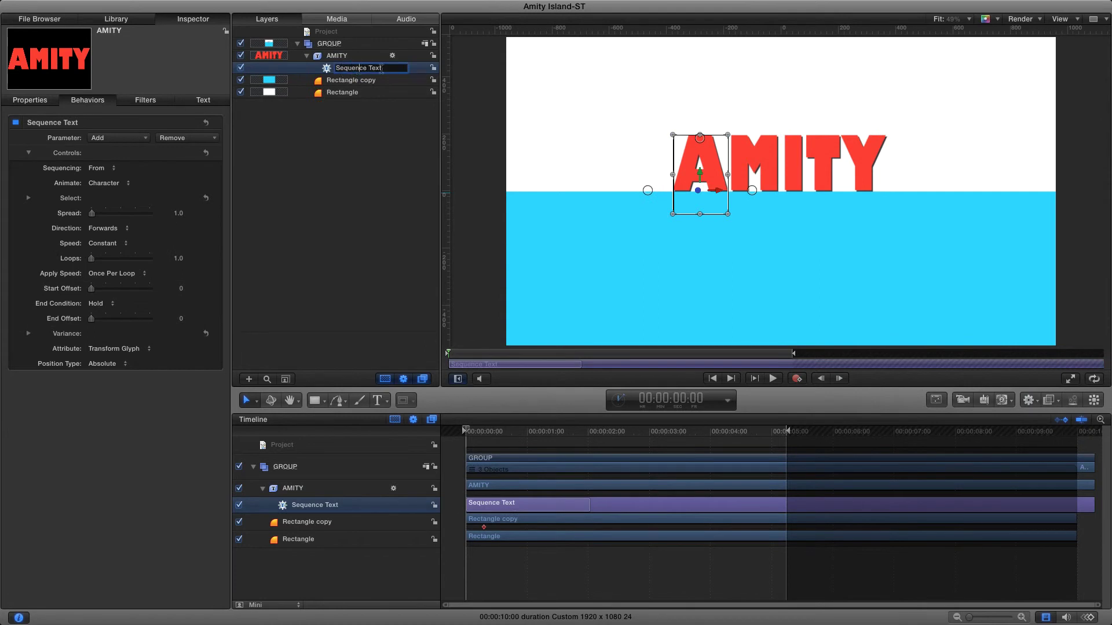
type("Bounce")
key("Return")
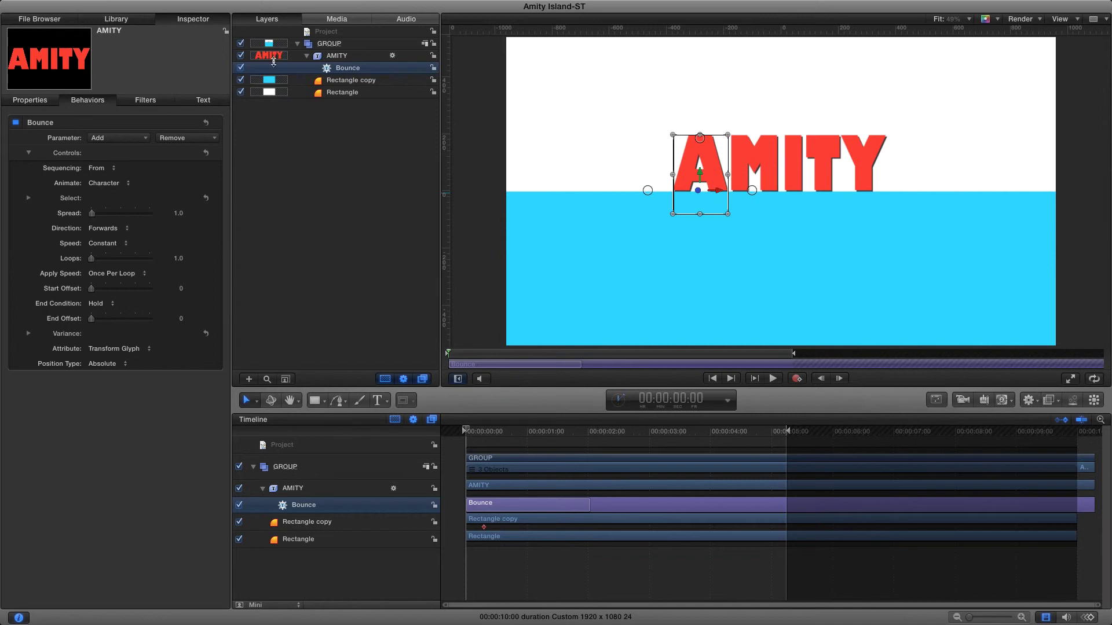
left_click(178, 215)
type("3")
key("Return")
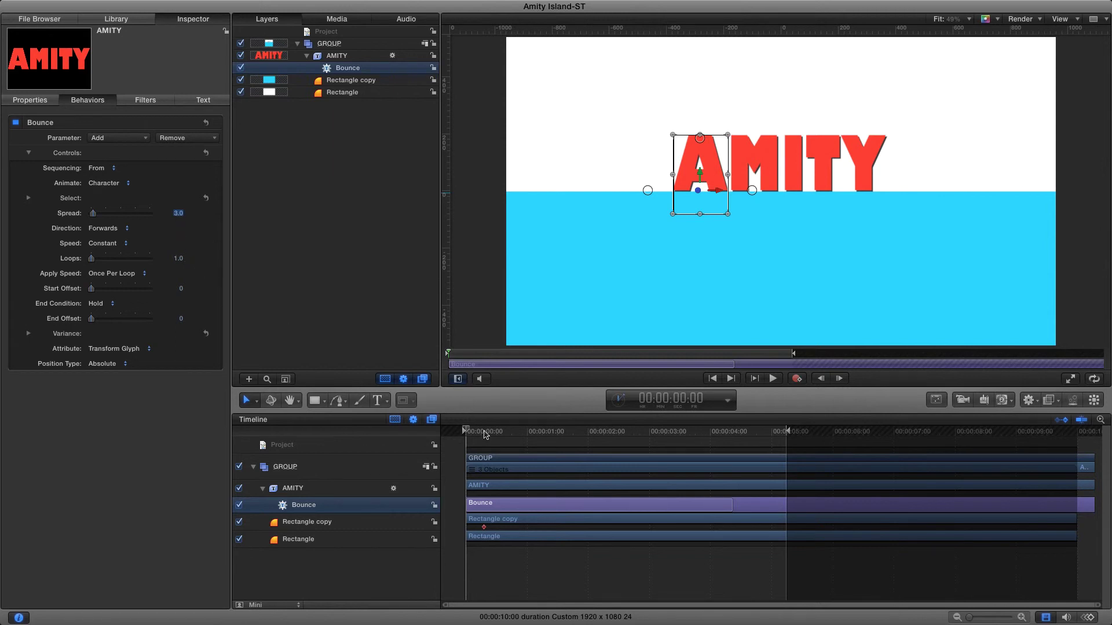
- Trim Bounce to end at 1 second, raise the letters 88.9 px, and start it at frame 7
left_click_drag(485, 434, 527, 437)
key("o")
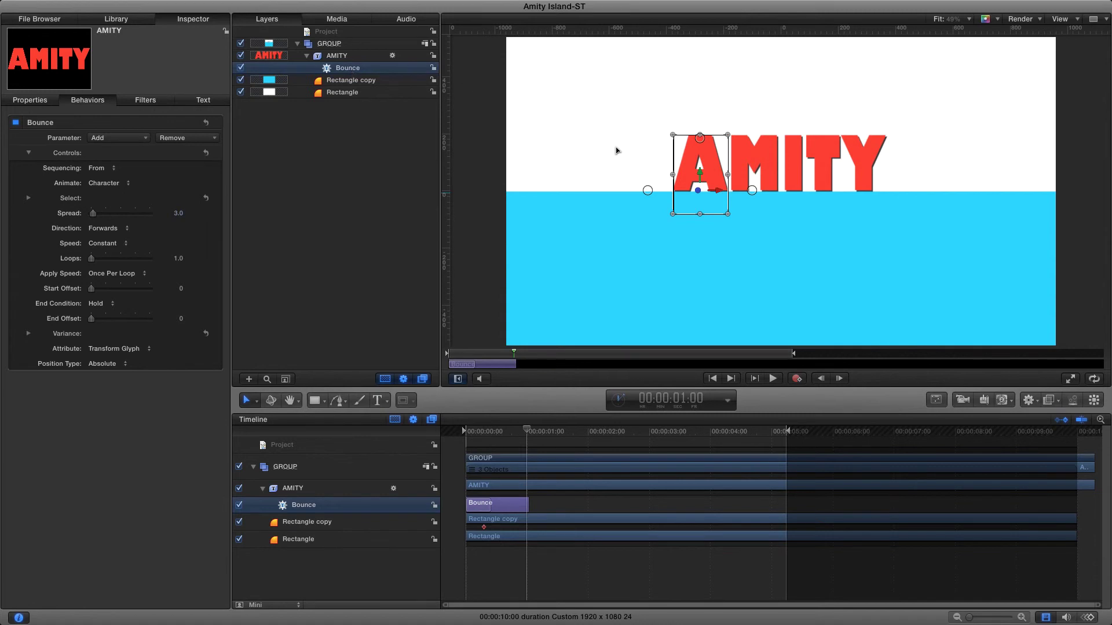
left_click_drag(700, 172, 703, 151)
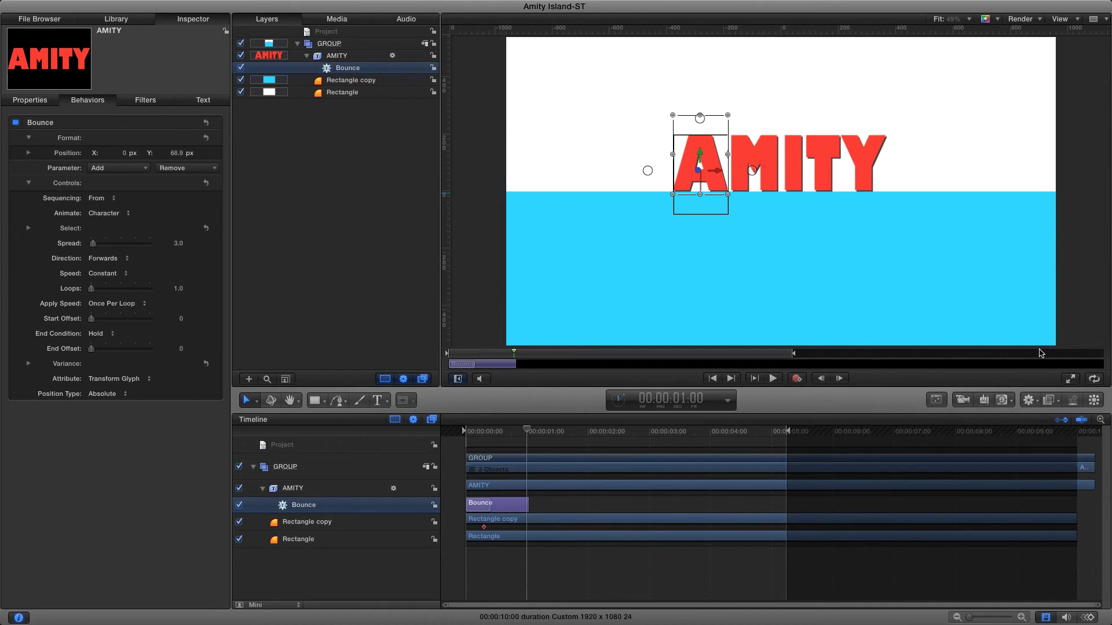
left_click_drag(497, 506, 512, 503)
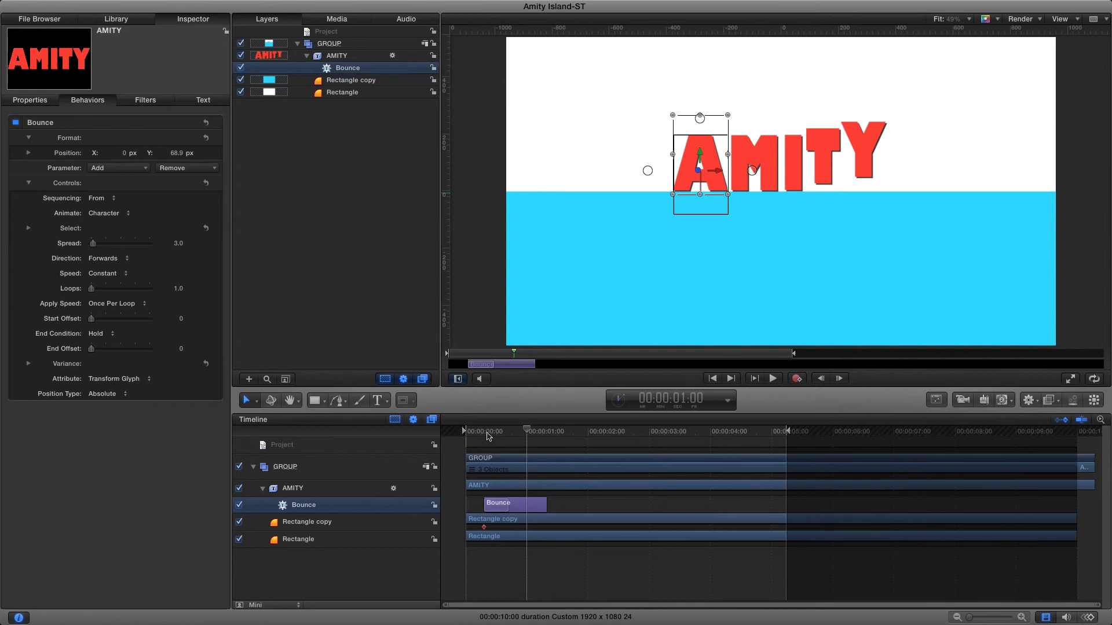
left_click_drag(489, 432, 484, 432)
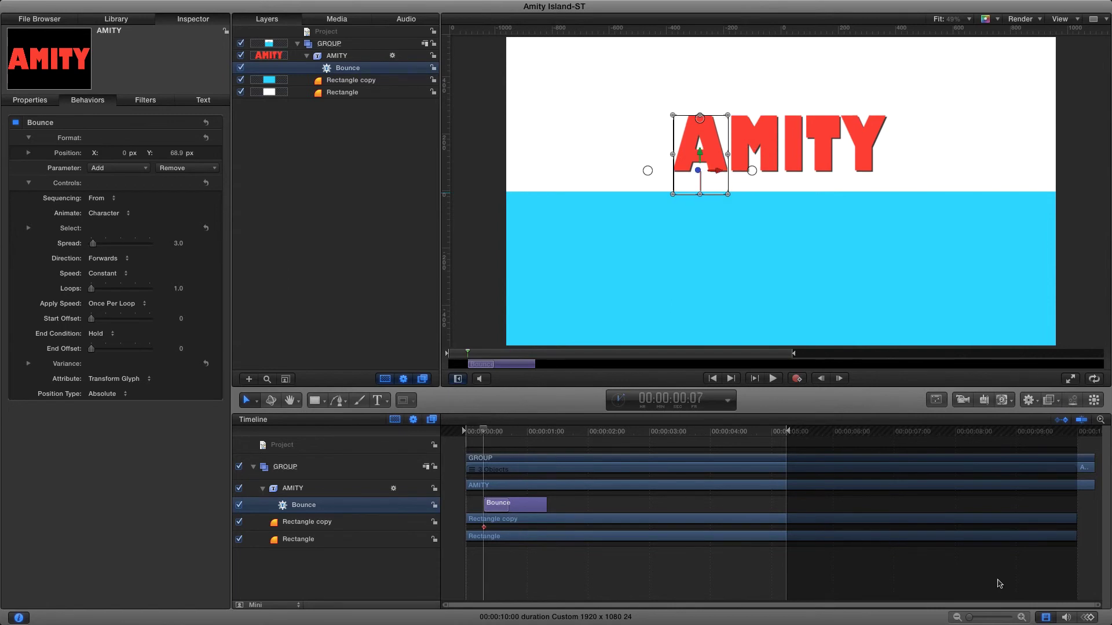
left_click(1038, 400)
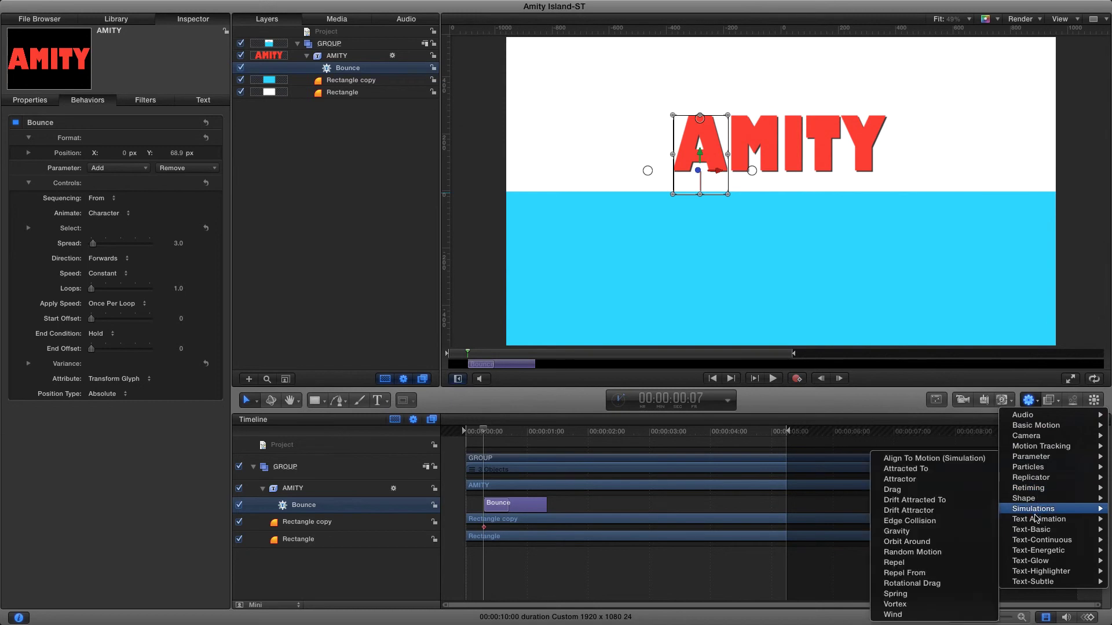
- Add a second Sequence Text behavior below Bounce and end it at 1 second
mouse_move(1036, 519)
left_click(978, 530)
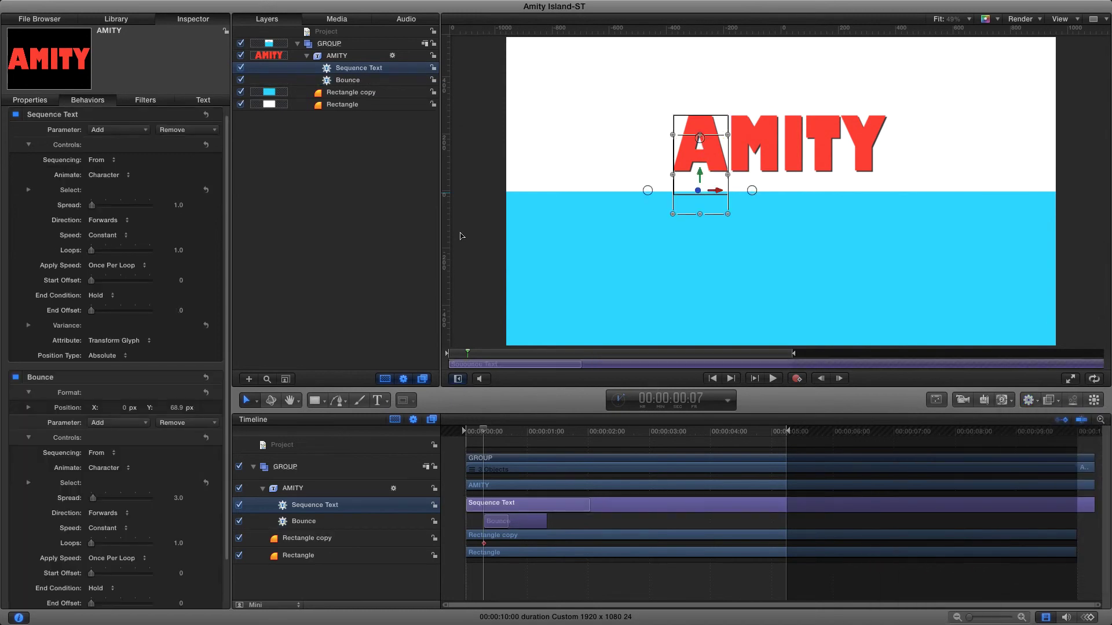
left_click_drag(330, 70, 329, 85)
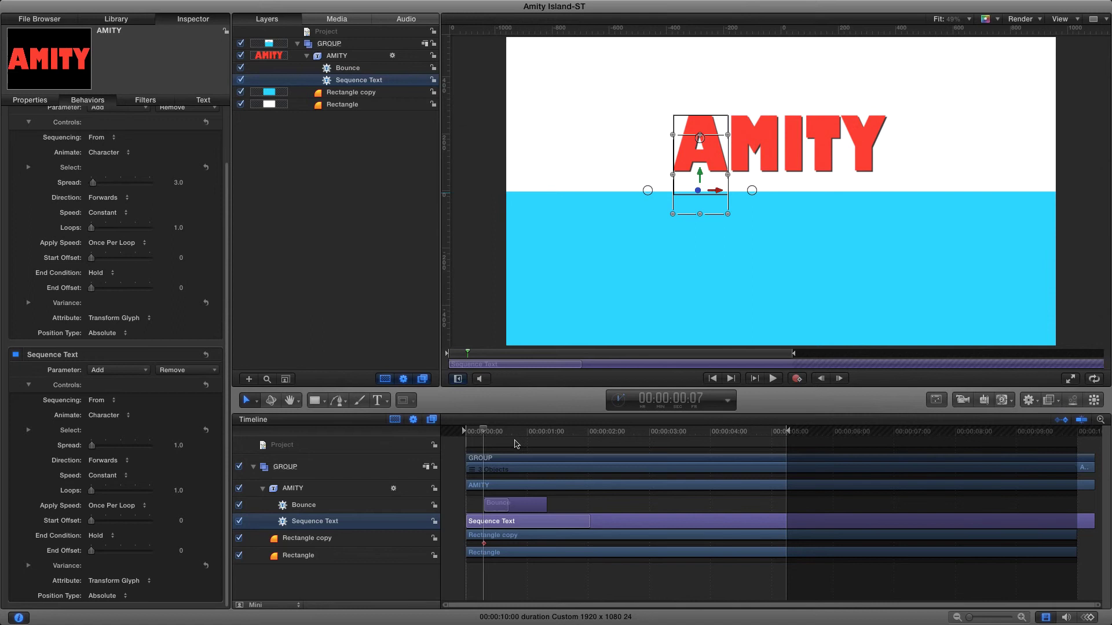
left_click(544, 433)
left_click_drag(544, 433, 527, 433)
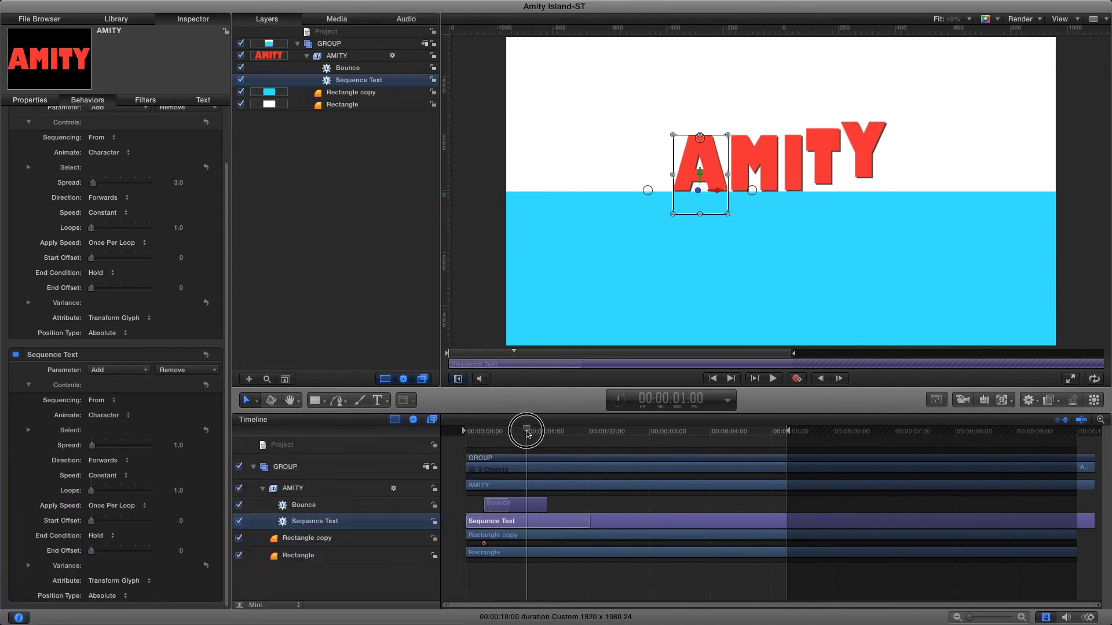
key("o")
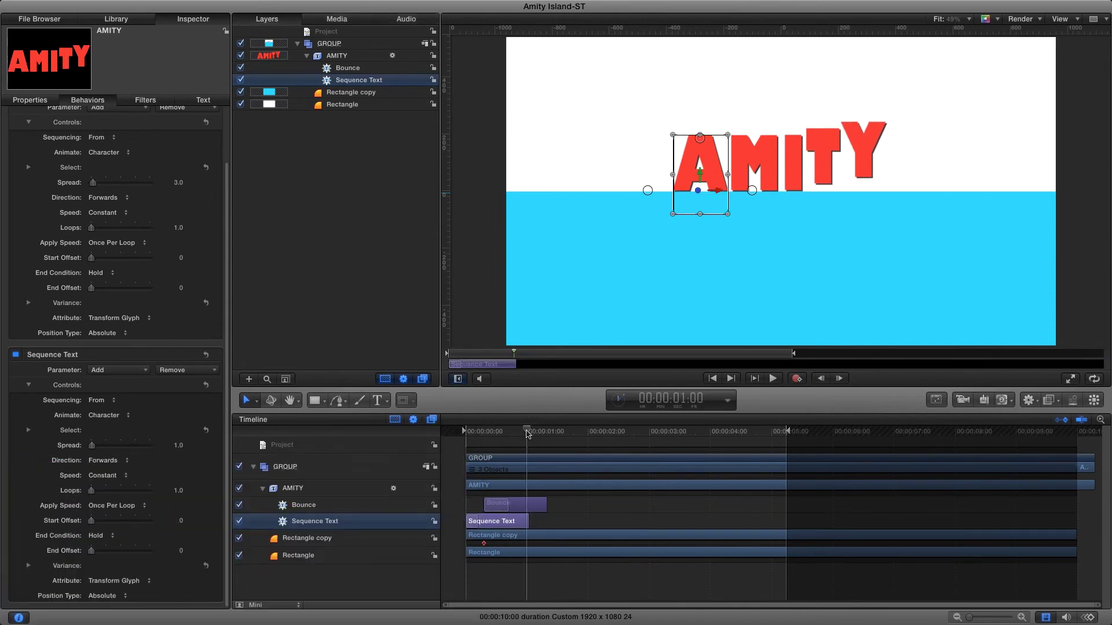
- Rename it Start, set Spread to 3.0, and lower the letters' starting position to −249.4 px
double_click(363, 81)
type("Start")
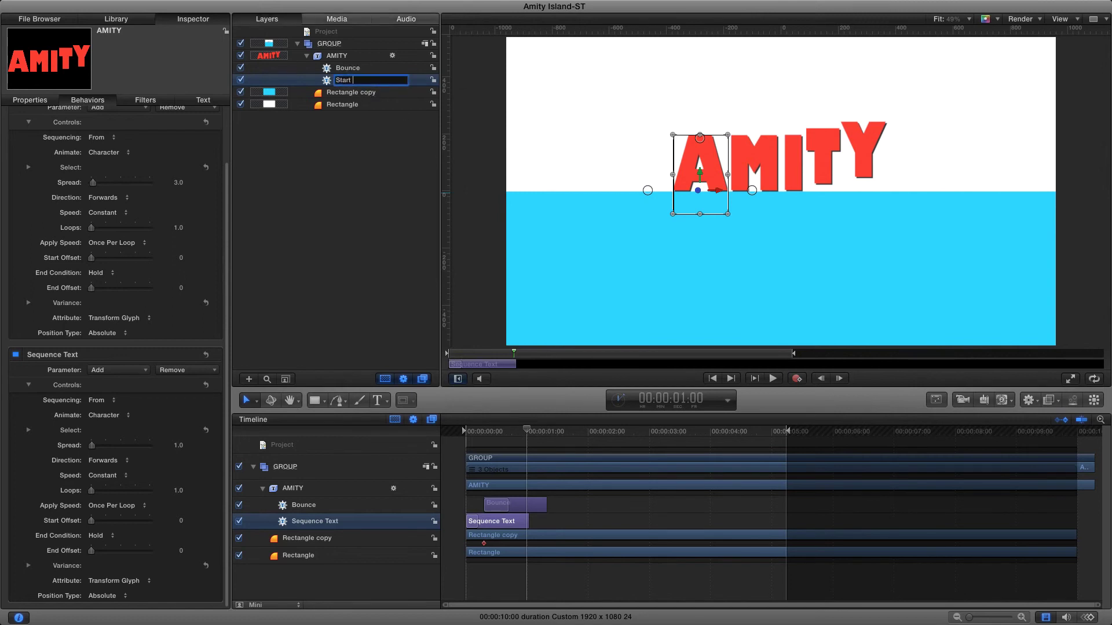
key("Return")
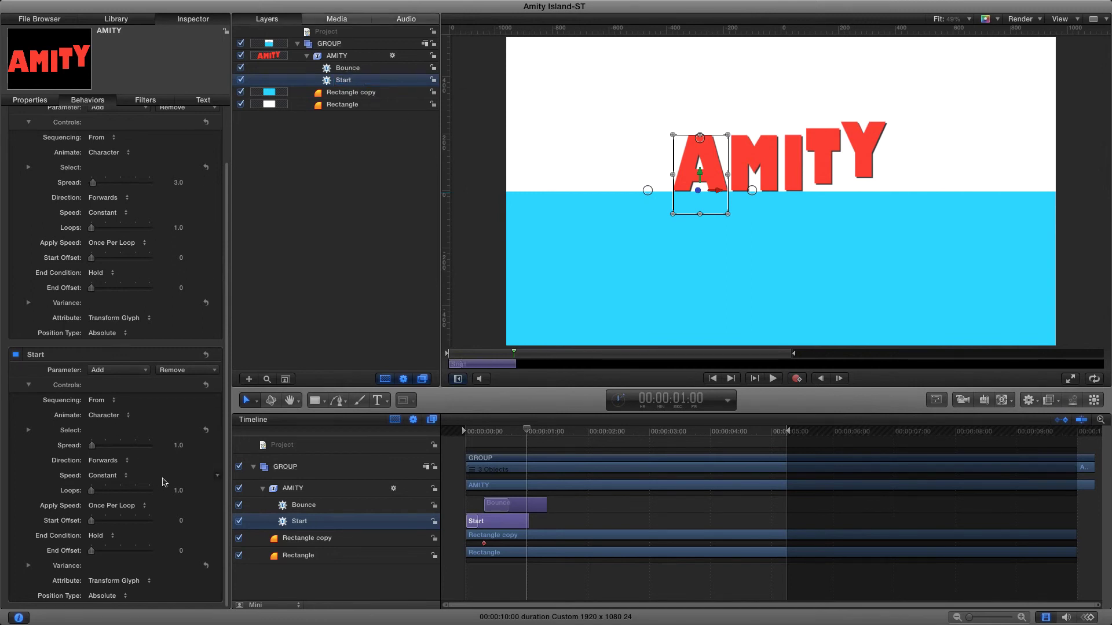
left_click(179, 446)
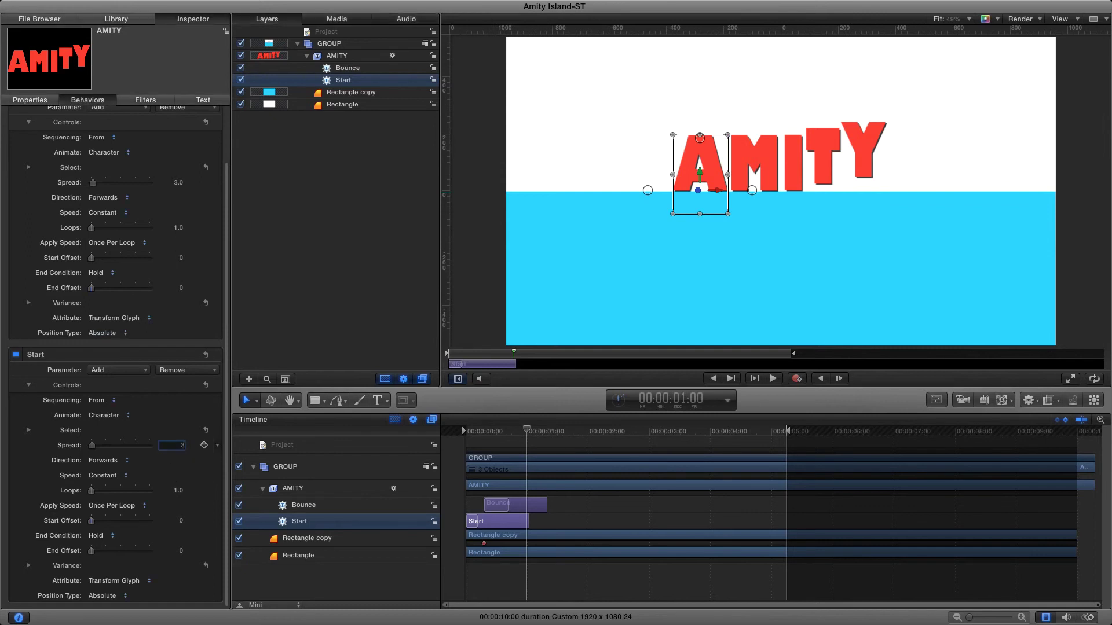
type("3")
key("Return")
left_click_drag(702, 175, 697, 247)
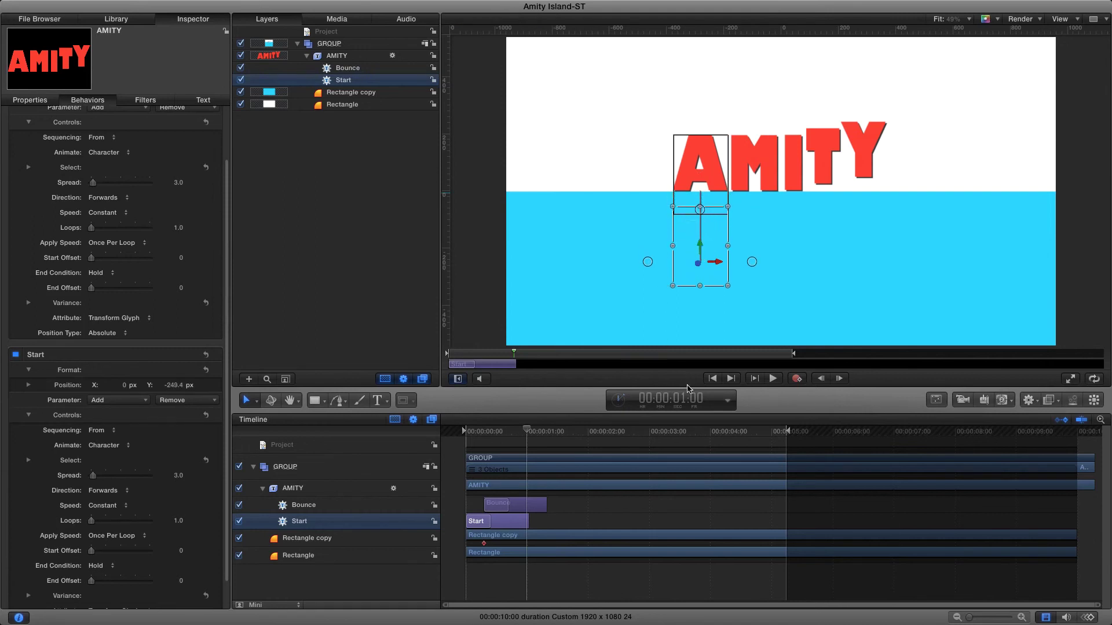
left_click(712, 379)
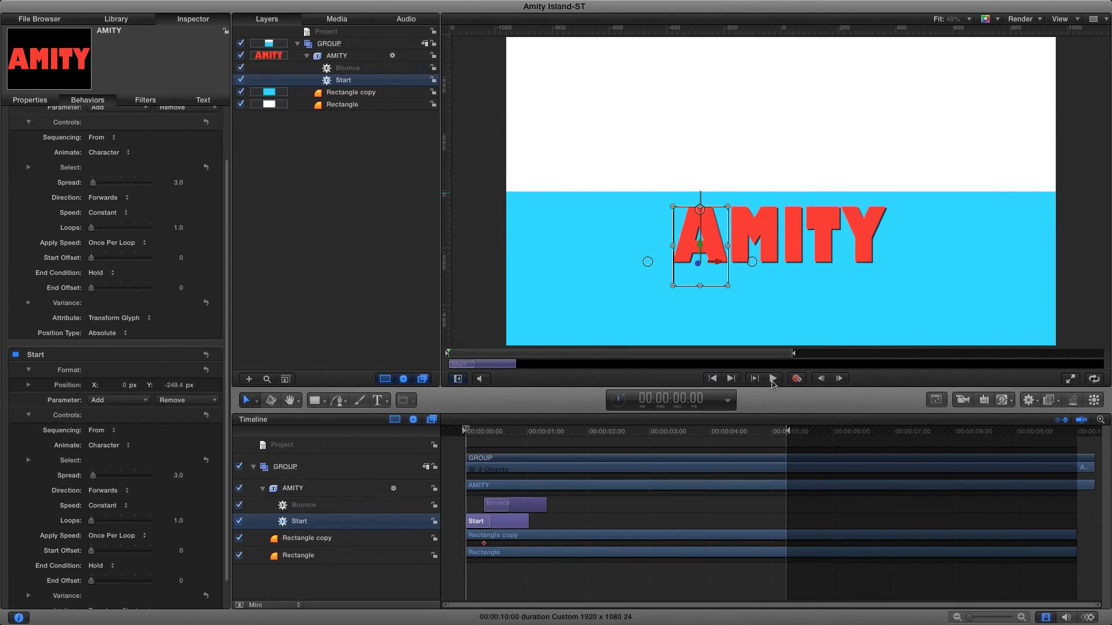
- End the play range at about 2 seconds and loop-preview the AMITY letters rising
left_click(773, 383)
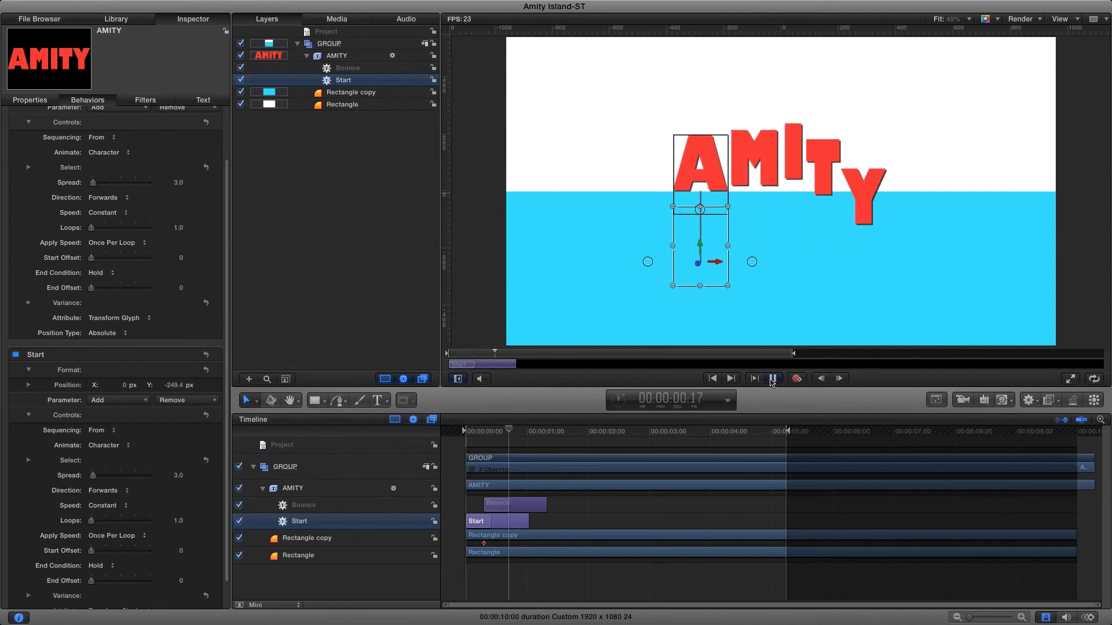
left_click(773, 380)
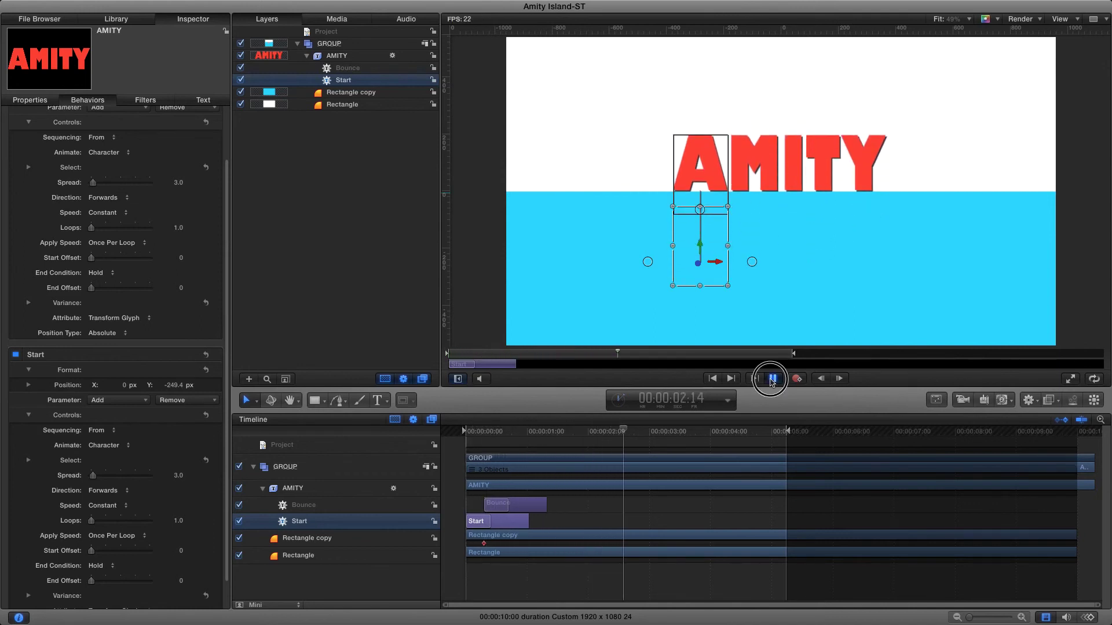
left_click_drag(788, 432, 598, 435)
left_click(716, 379)
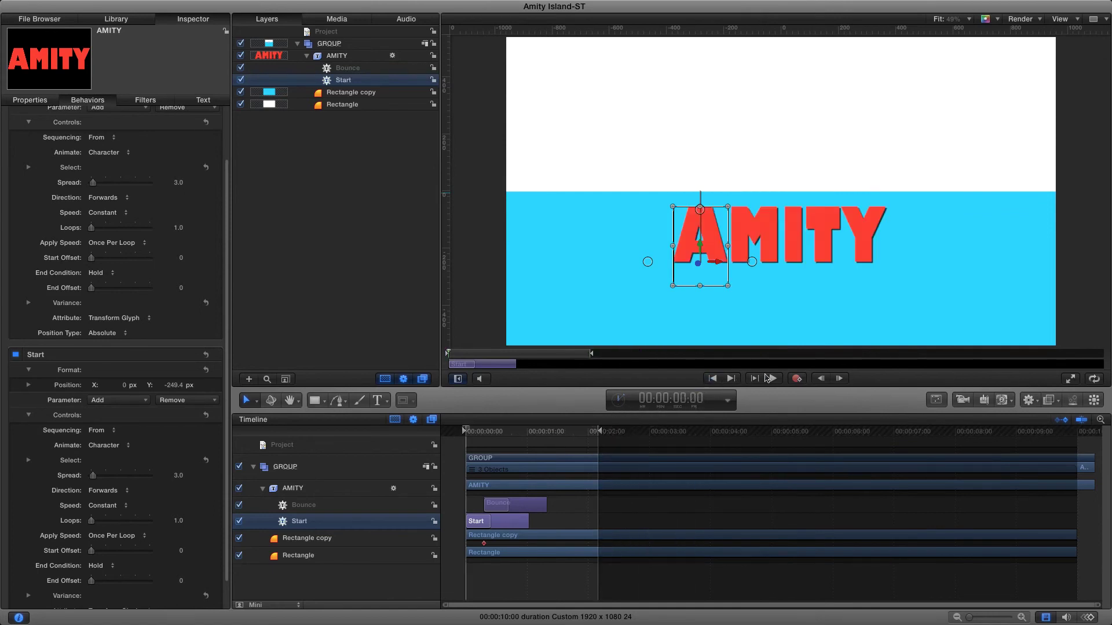
left_click(772, 379)
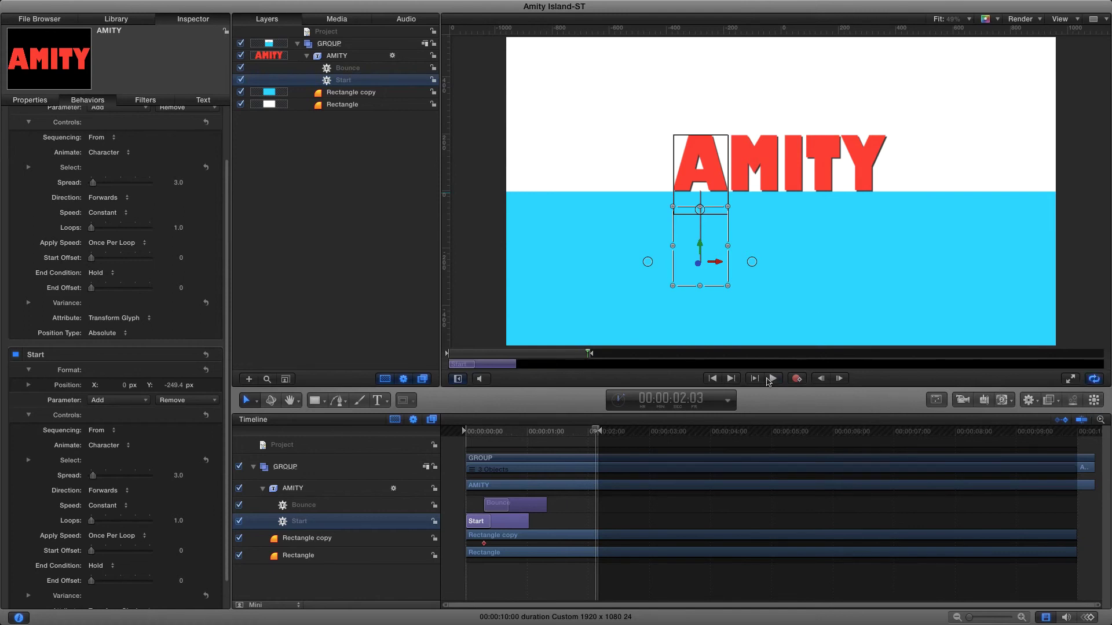
left_click(770, 379)
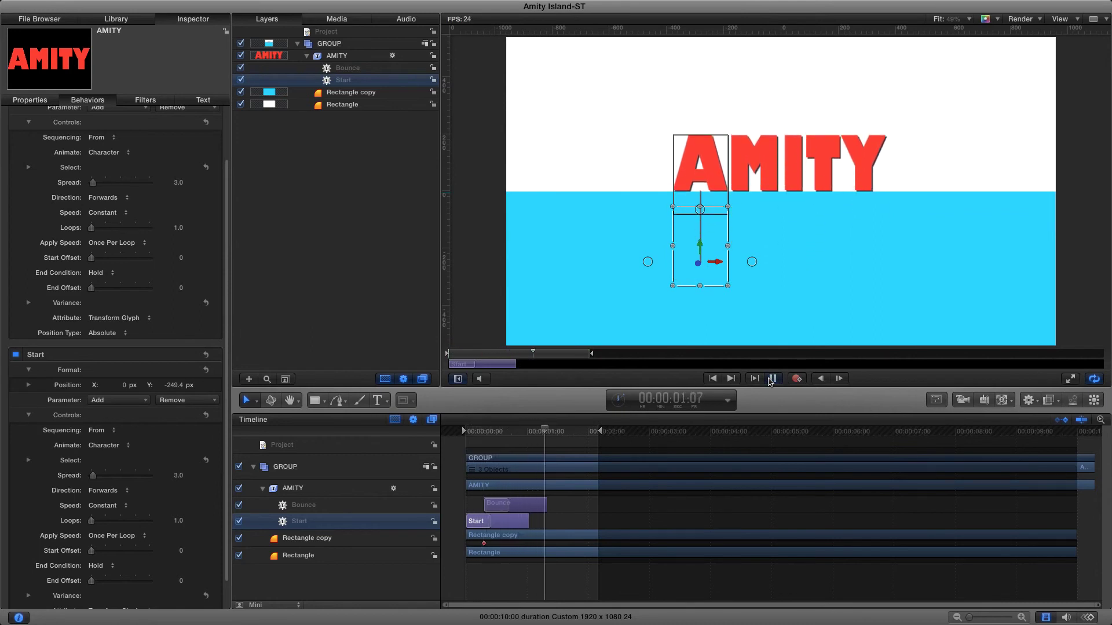
- Try moving Bounce after Start, preview the result, then undo the reorder
left_click(770, 379)
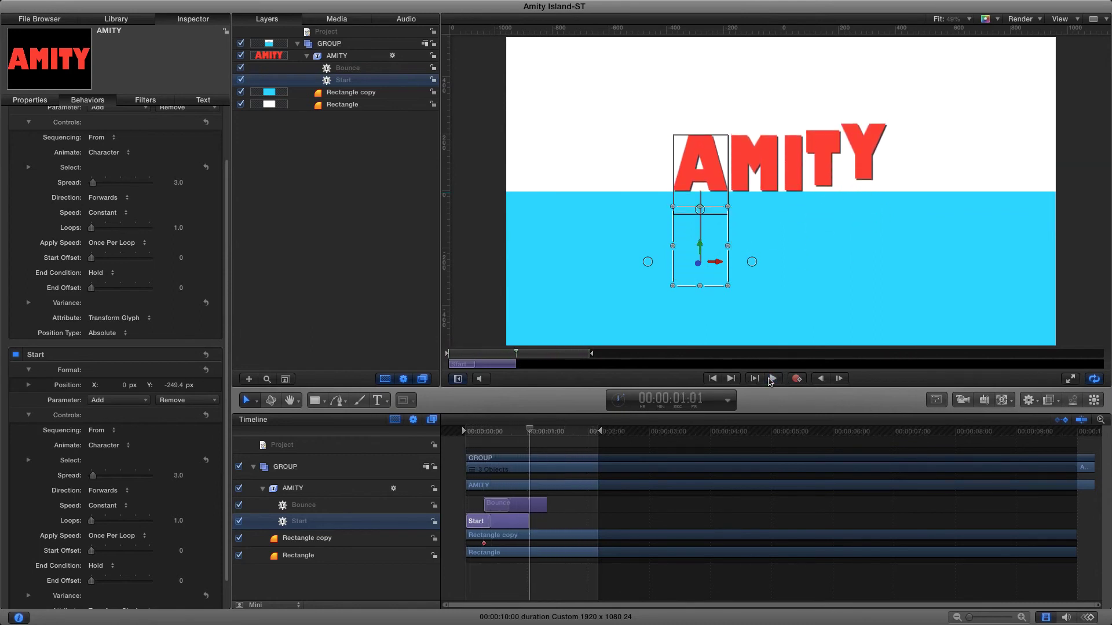
left_click(328, 71)
left_click_drag(326, 72, 324, 86)
left_click(712, 378)
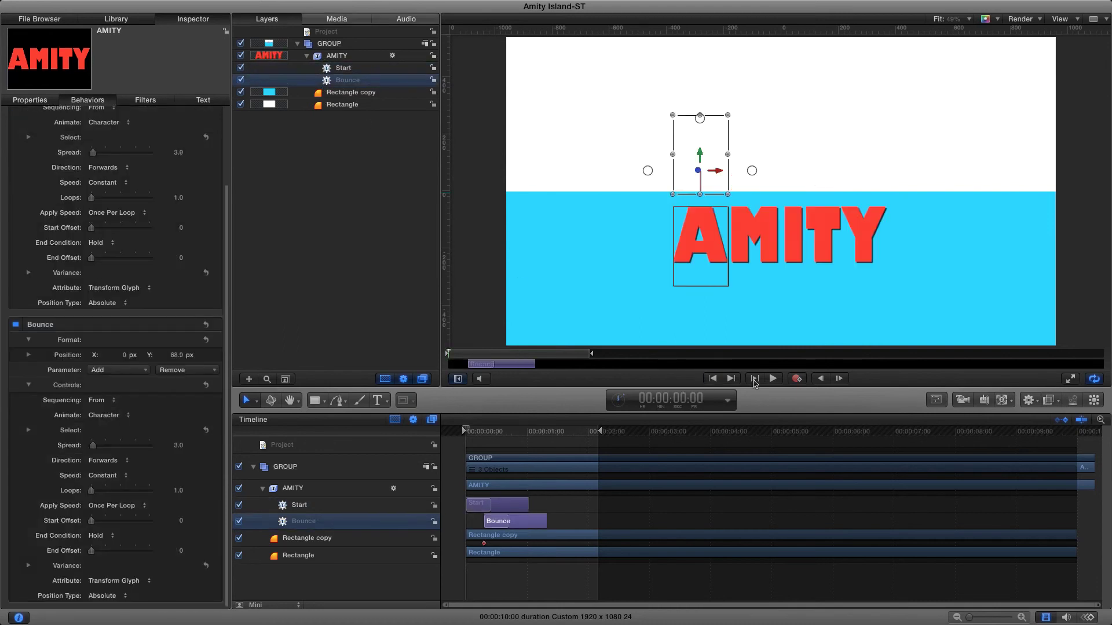
left_click(773, 378)
left_click(772, 378)
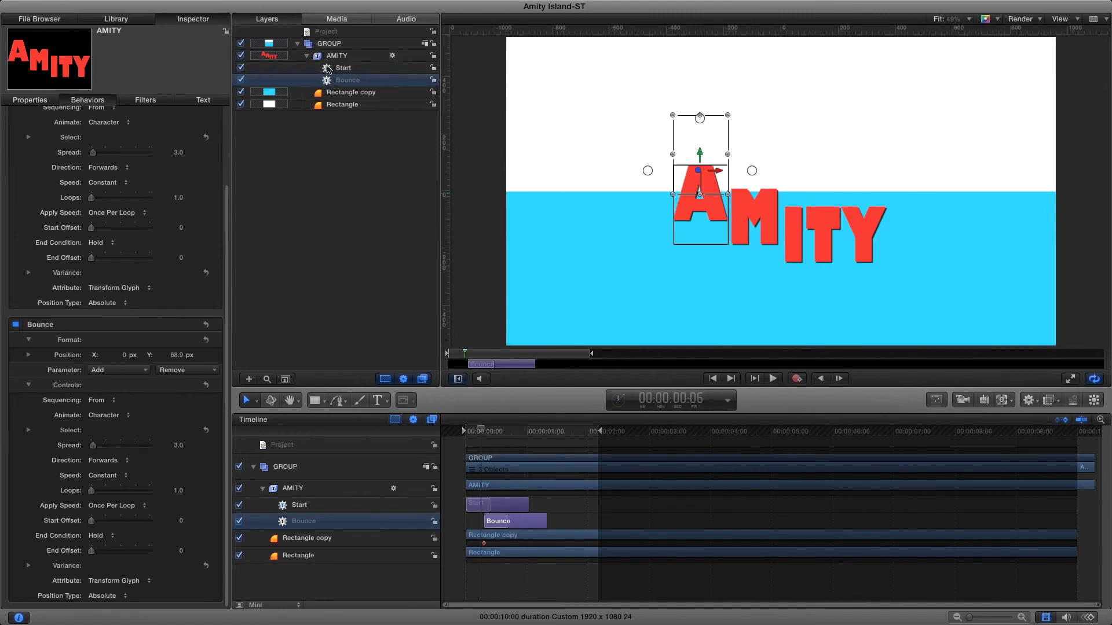
key("super+bracketright")
left_click(772, 378)
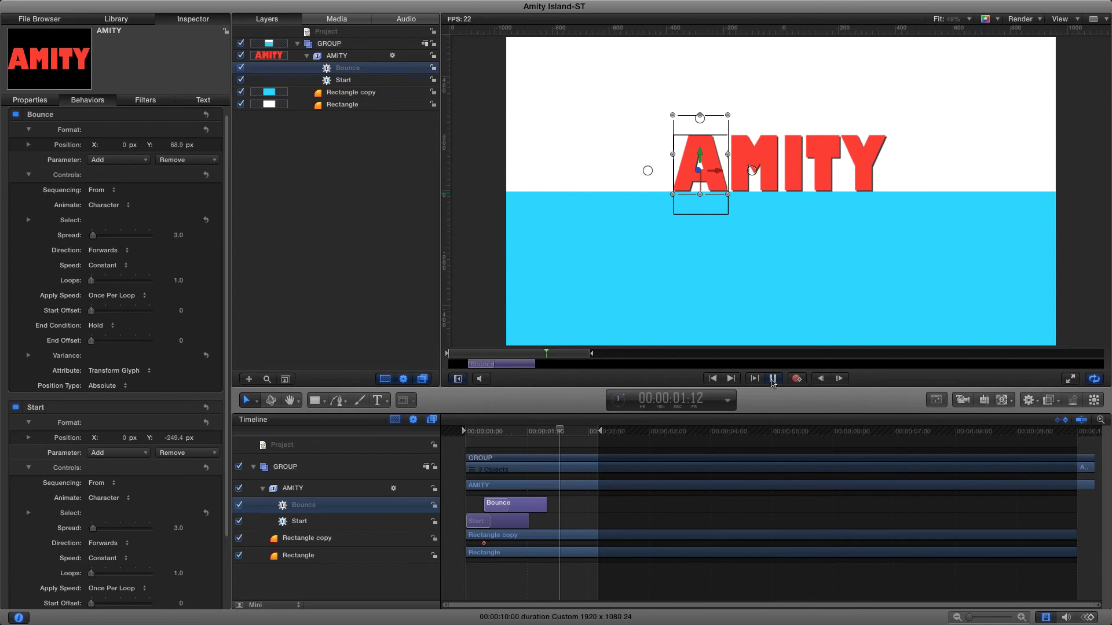
left_click(773, 380)
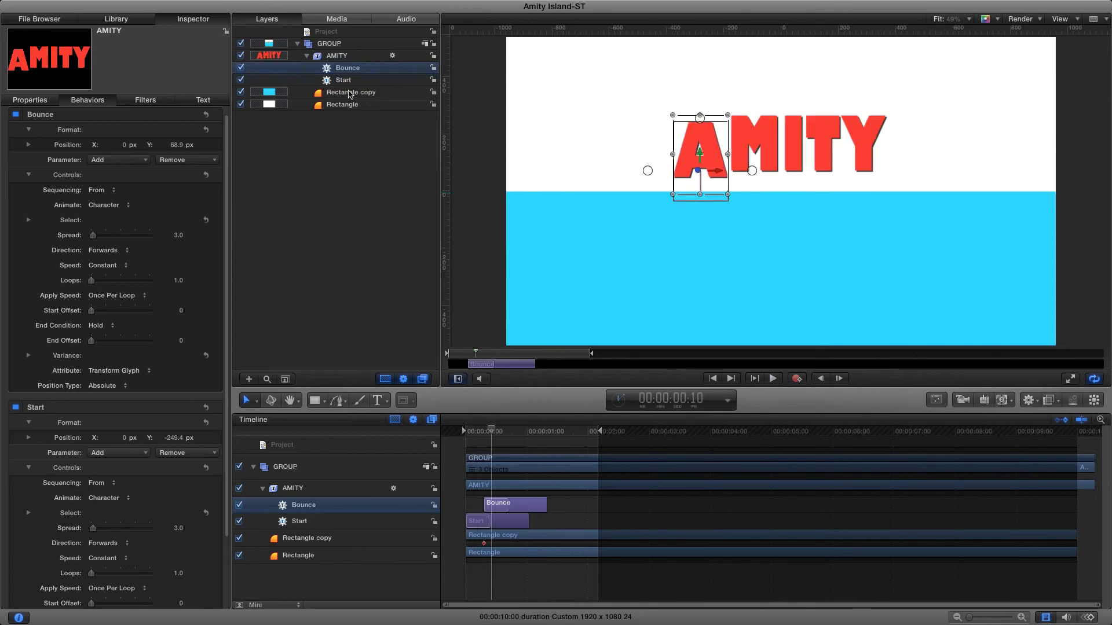
- Move Start above Bounce and preview the letters rising and then bouncing
left_click_drag(331, 85, 333, 63)
left_click(712, 377)
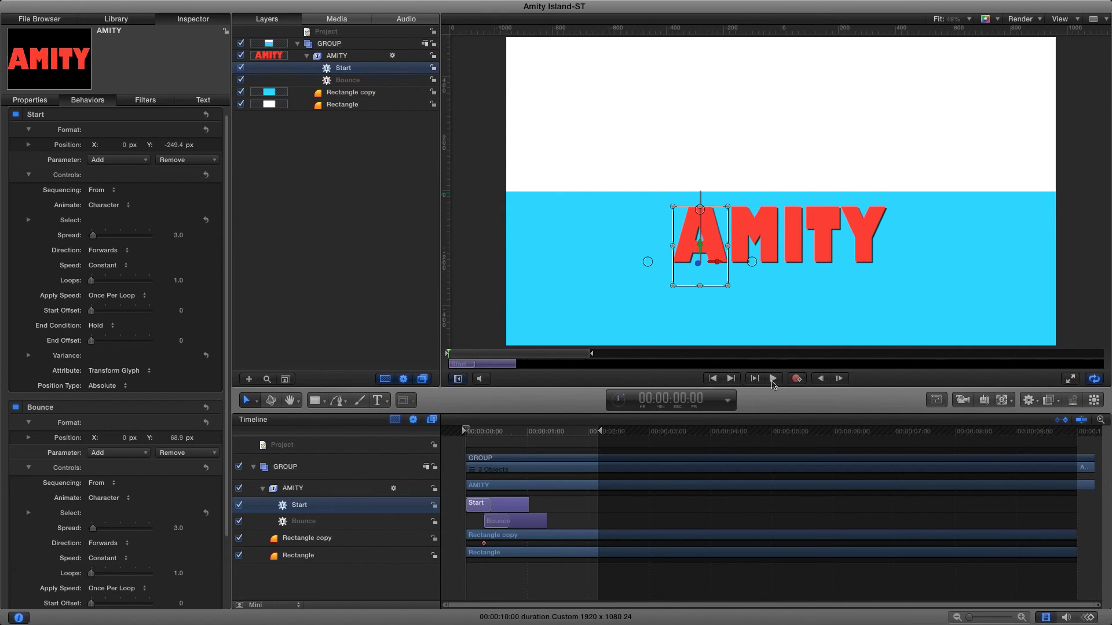
left_click(773, 380)
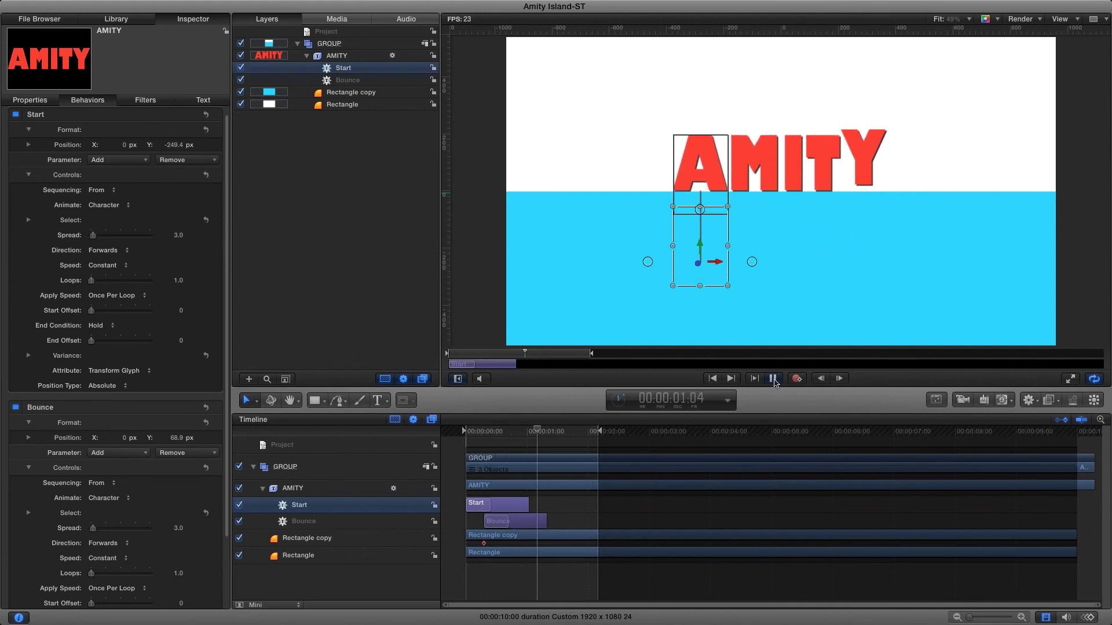
left_click(773, 379)
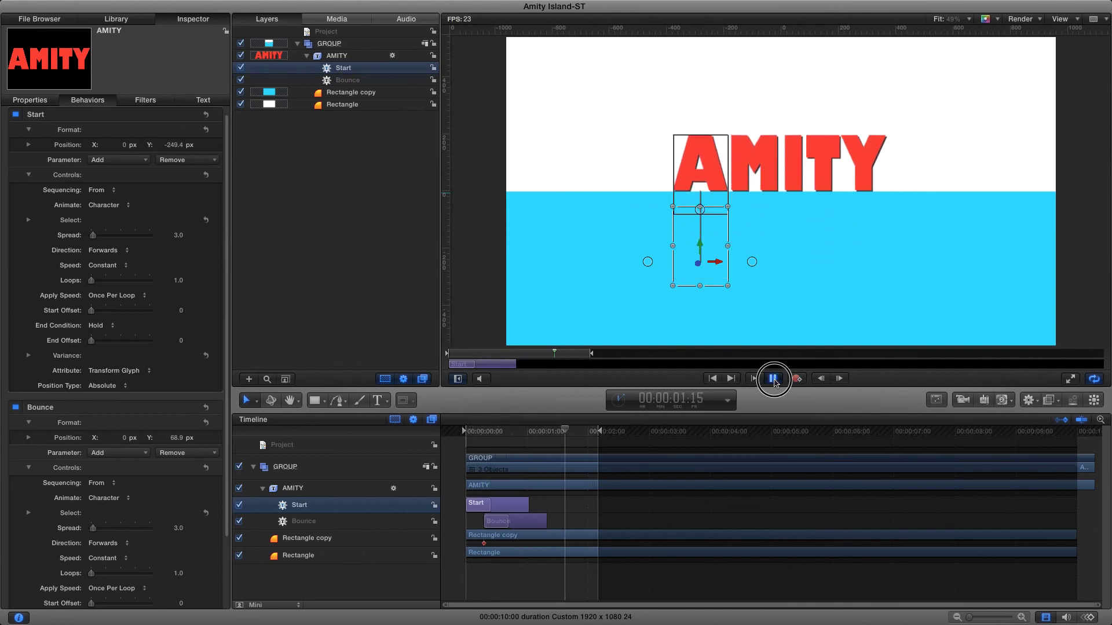
left_click(350, 80)
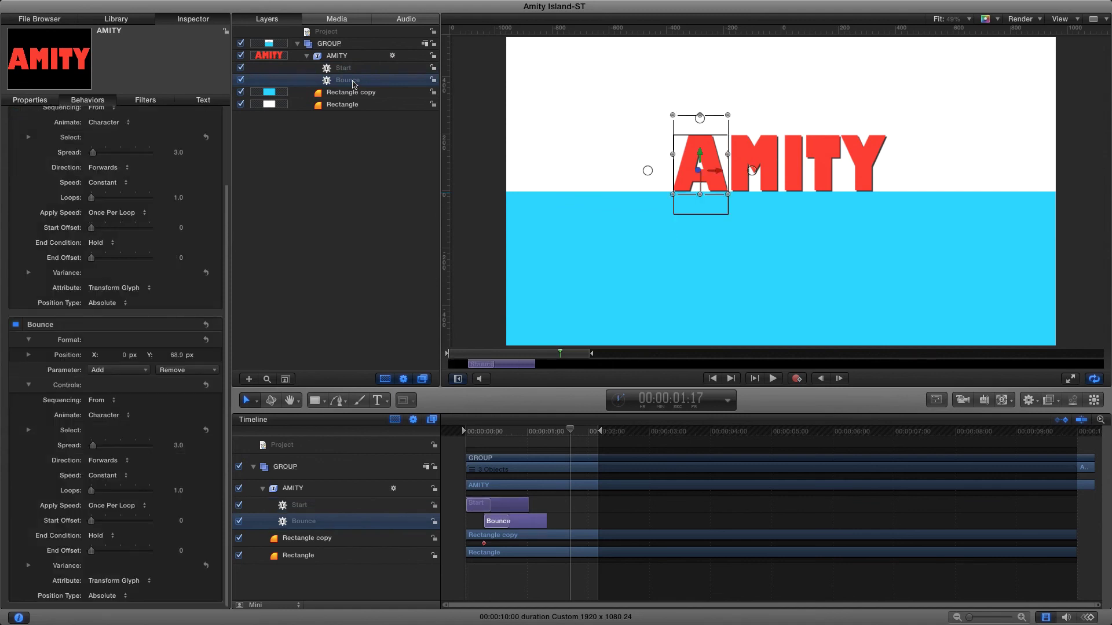
left_click(773, 380)
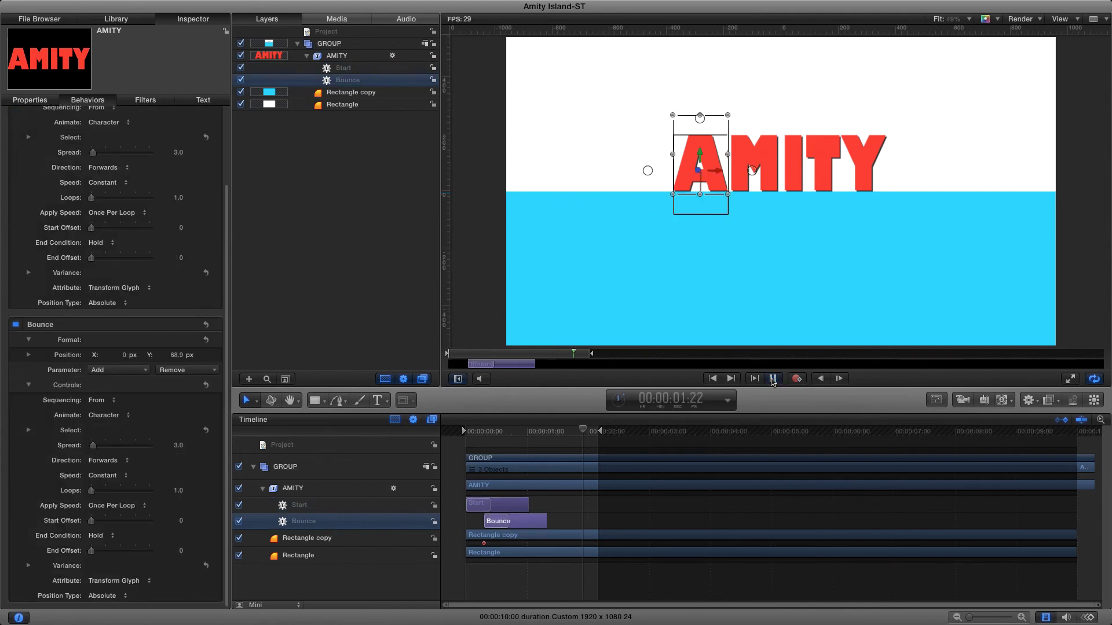
left_click(351, 213)
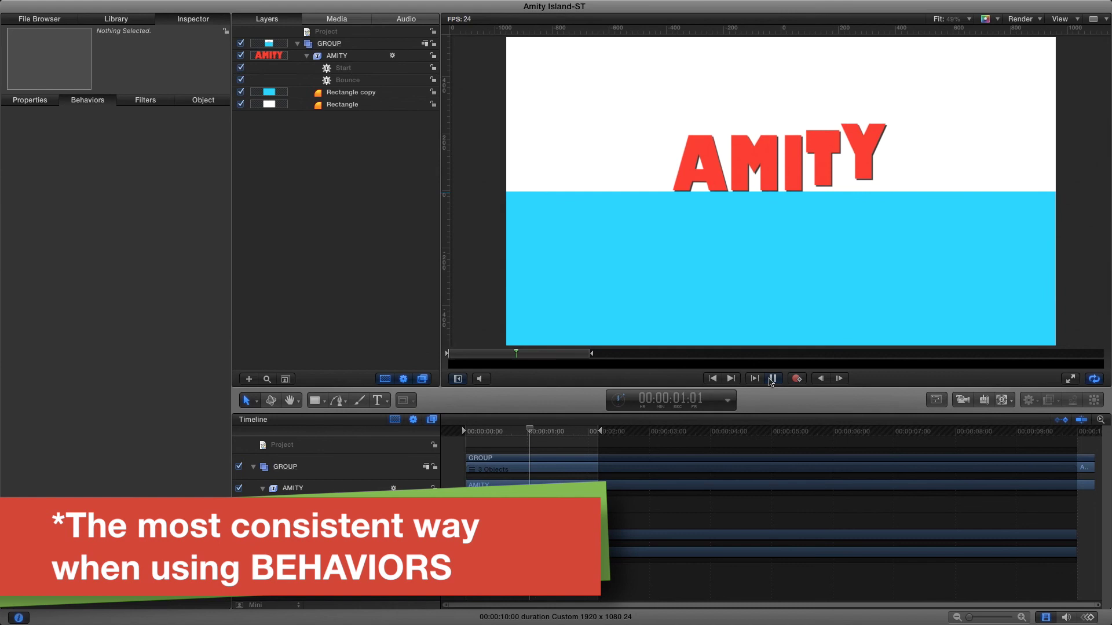
- Move Rectangle copy above AMITY and preview the letters emerging from behind the blue band
left_click(772, 380)
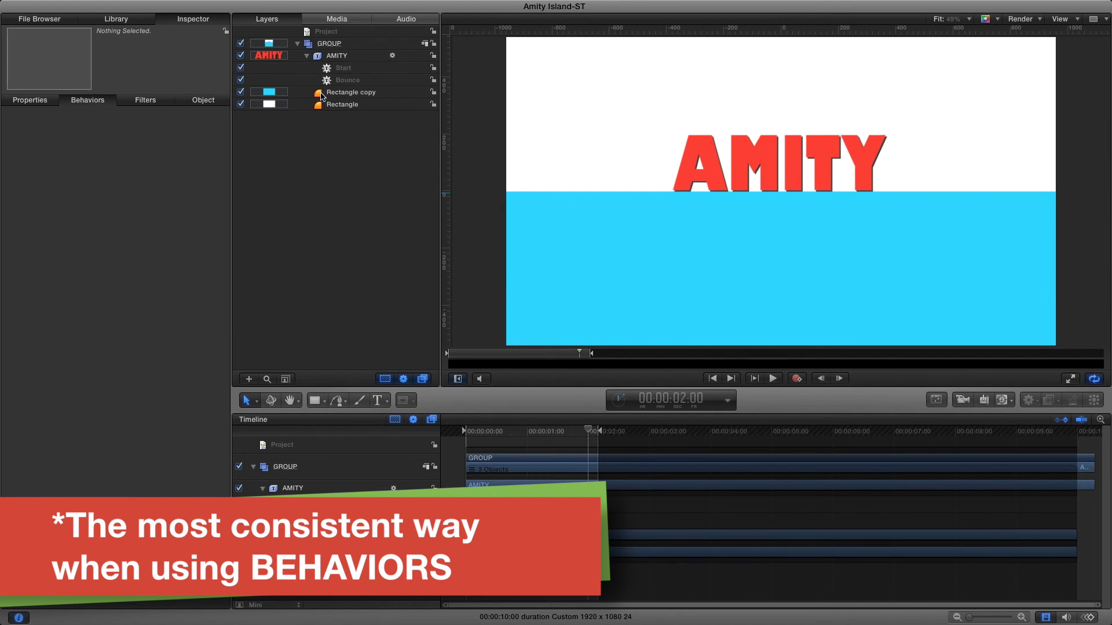
left_click_drag(322, 96, 321, 51)
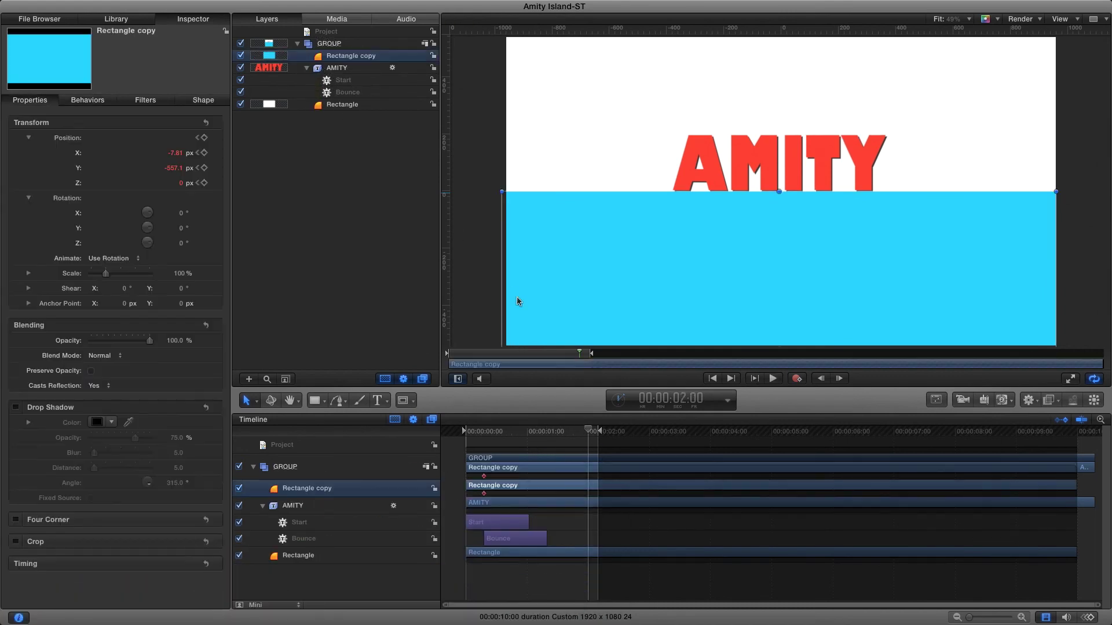
left_click(712, 378)
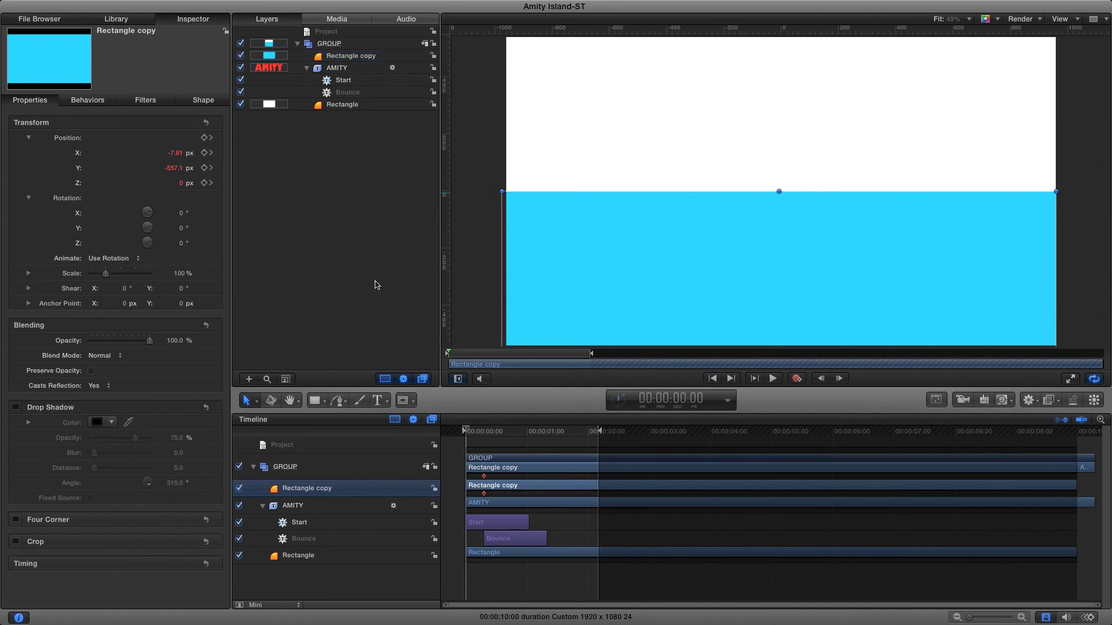
left_click(376, 285)
left_click(773, 379)
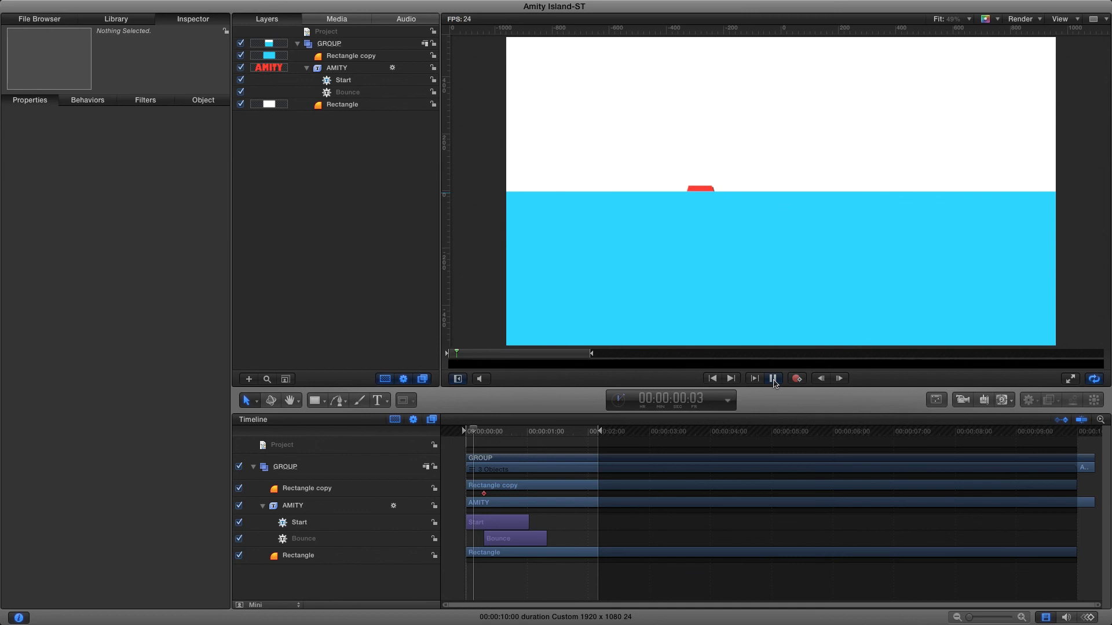
left_click(774, 383)
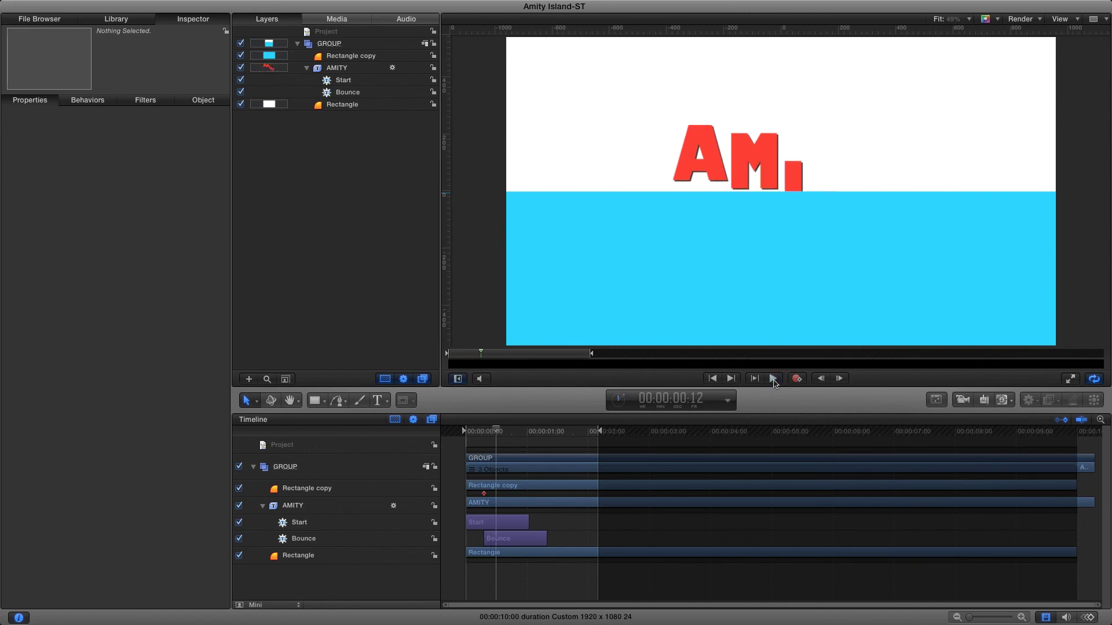